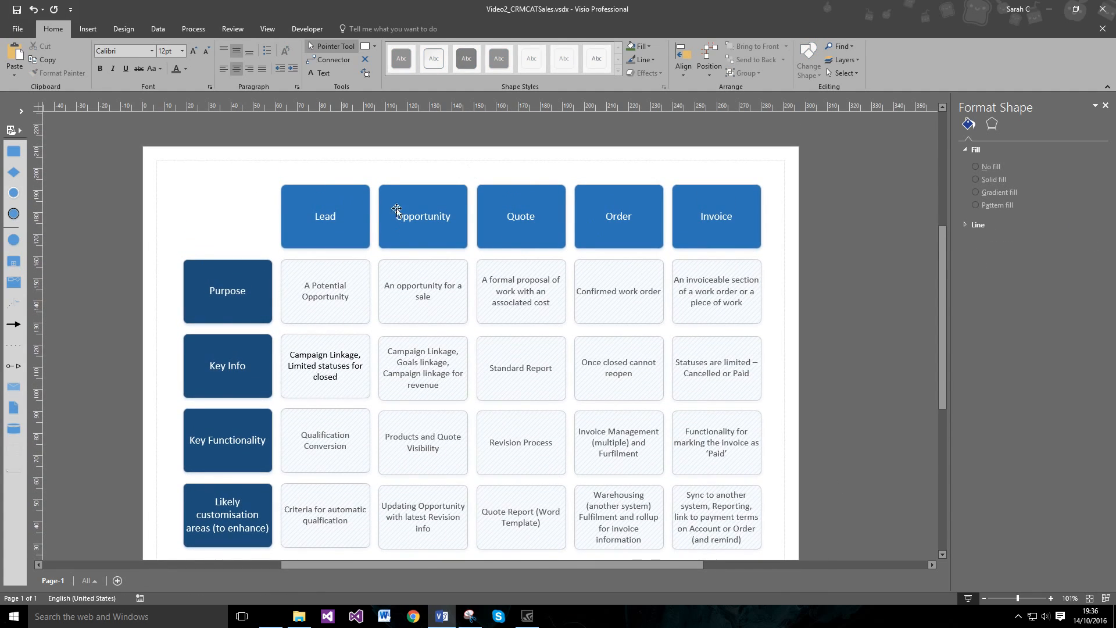
# Step: Inspect the Campaign Linkage and A Potential Opportunity boxes in the Visio Lead-to-Invoice chart
pyautogui.scroll(-1, 201, 252)
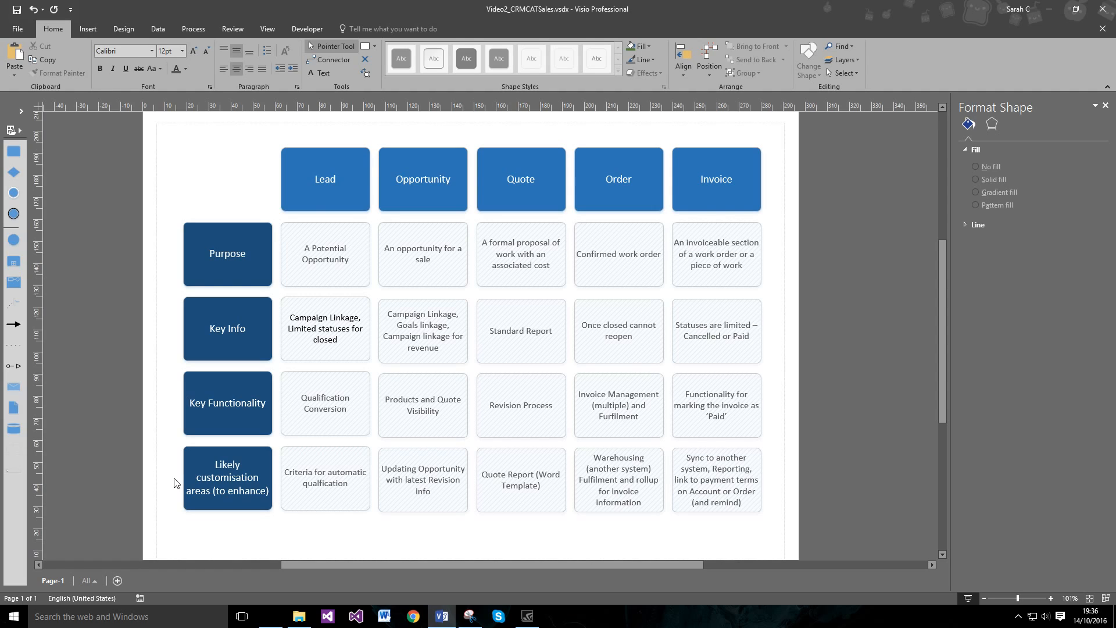
pyautogui.click(302, 335)
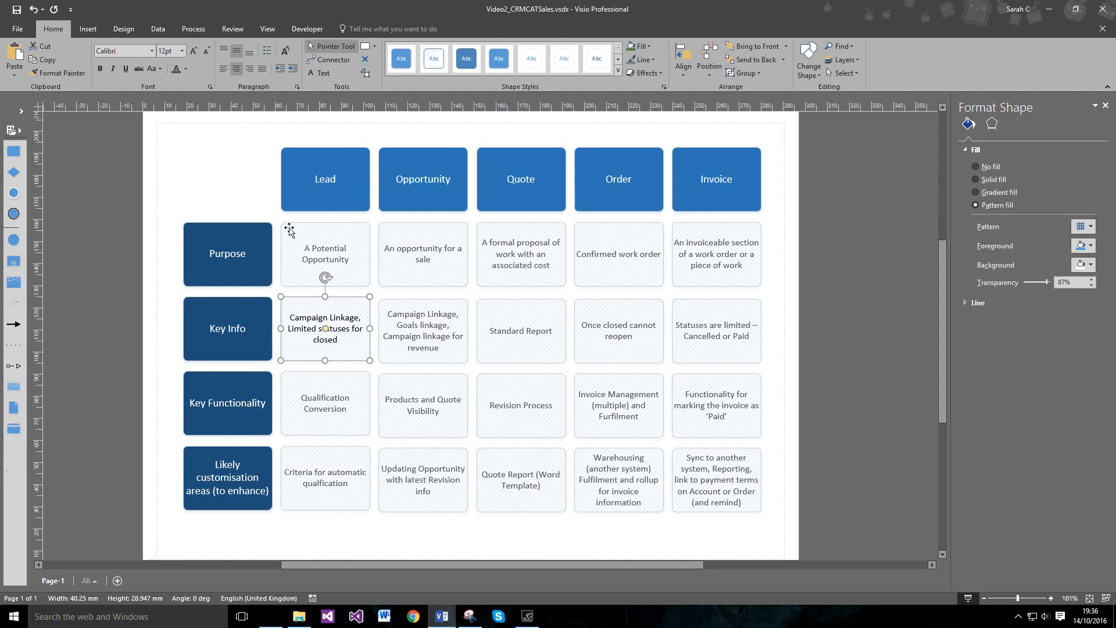
pyautogui.click(197, 176)
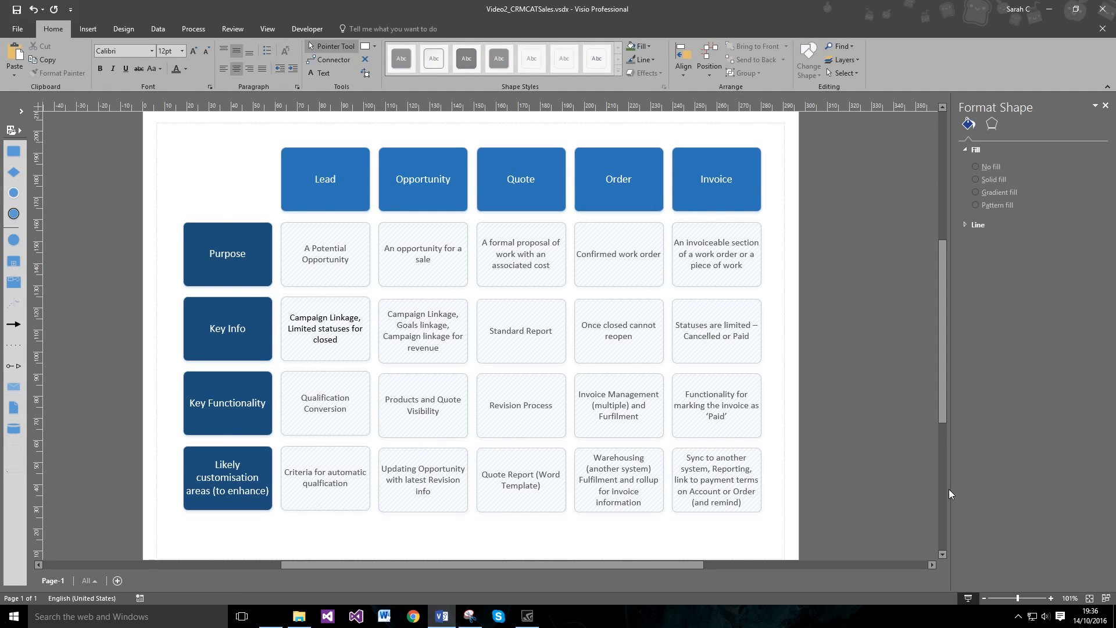
pyautogui.click(327, 285)
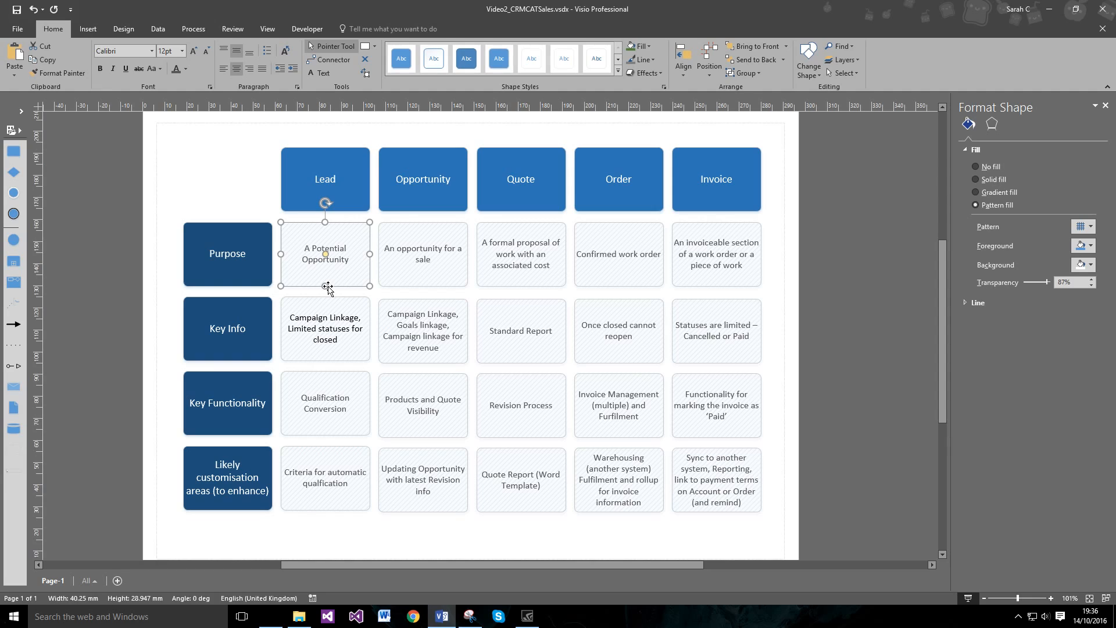
pyautogui.click(265, 181)
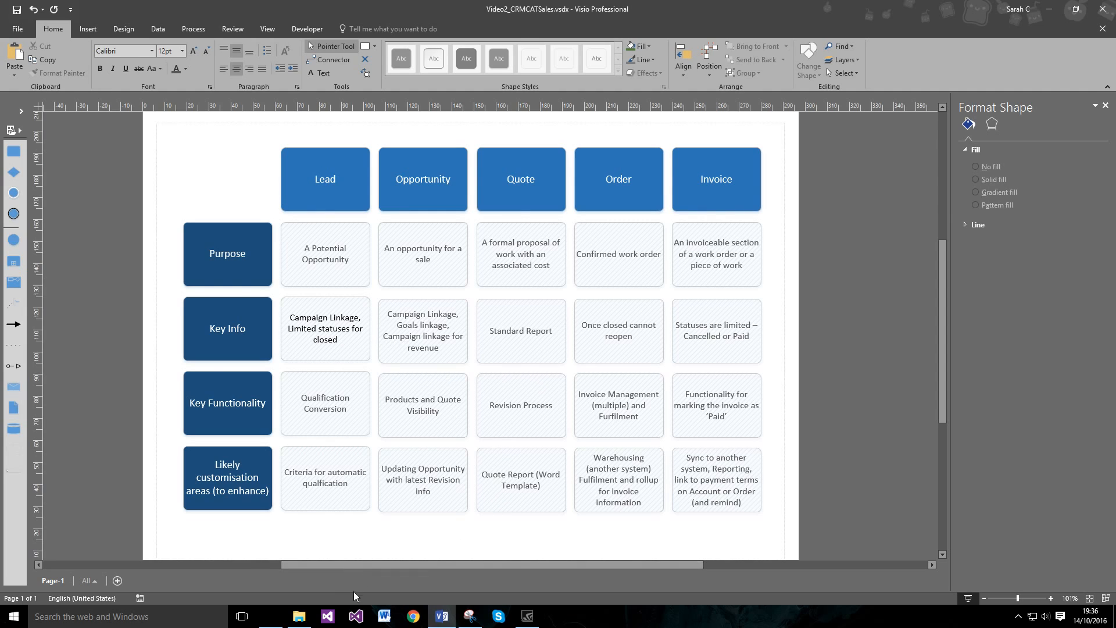
# Step: In Dynamics CRM, go to Sales > Leads to show My Open Leads
pyautogui.click(397, 616)
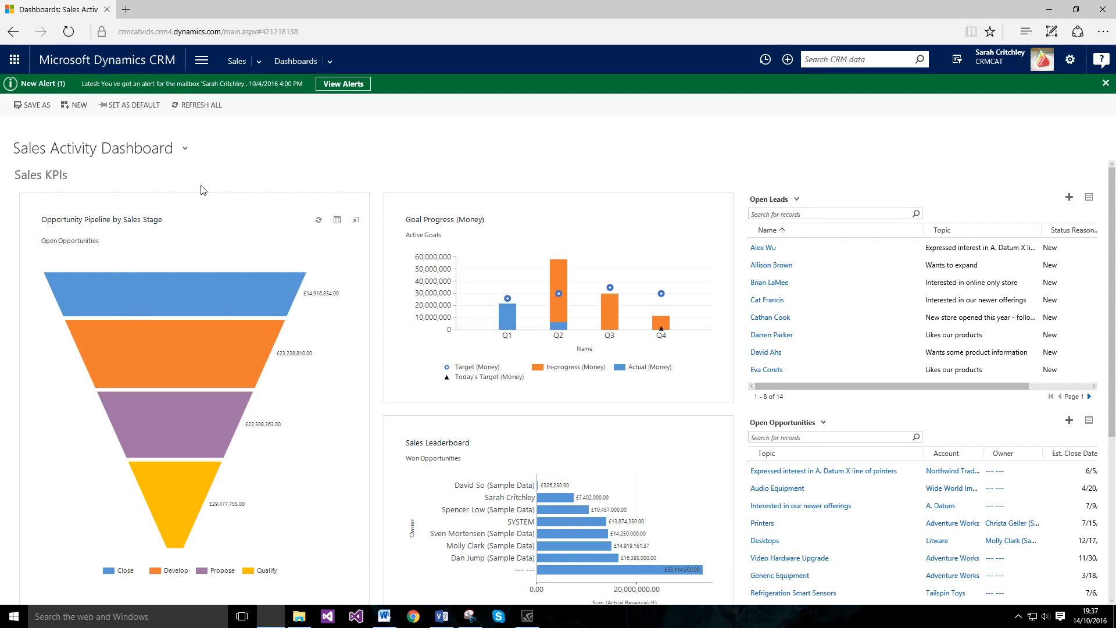
pyautogui.click(202, 60)
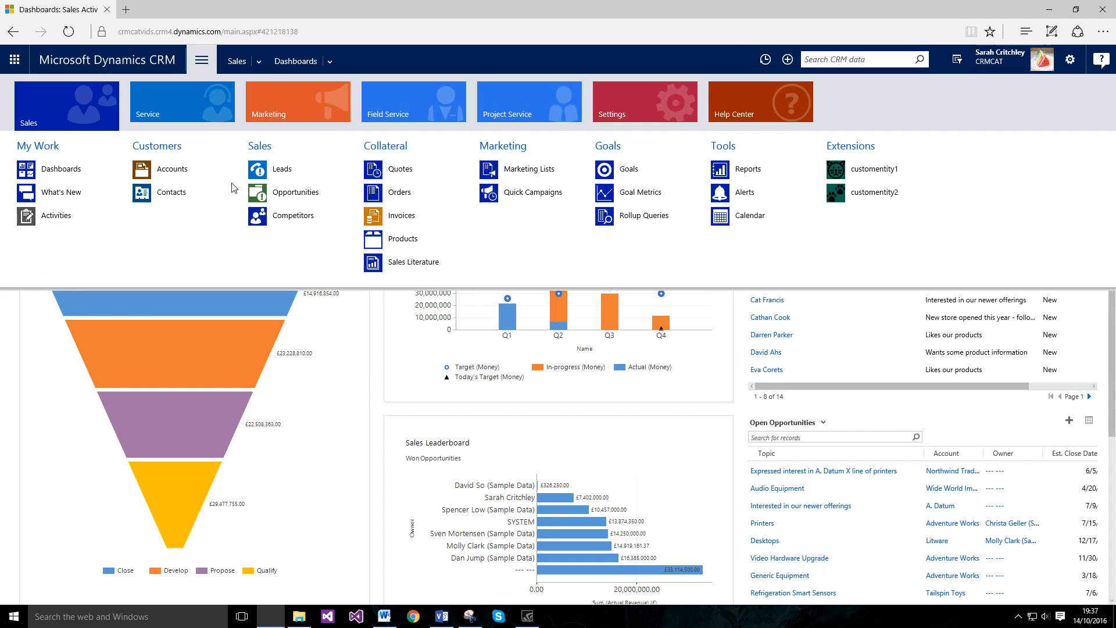
pyautogui.click(282, 170)
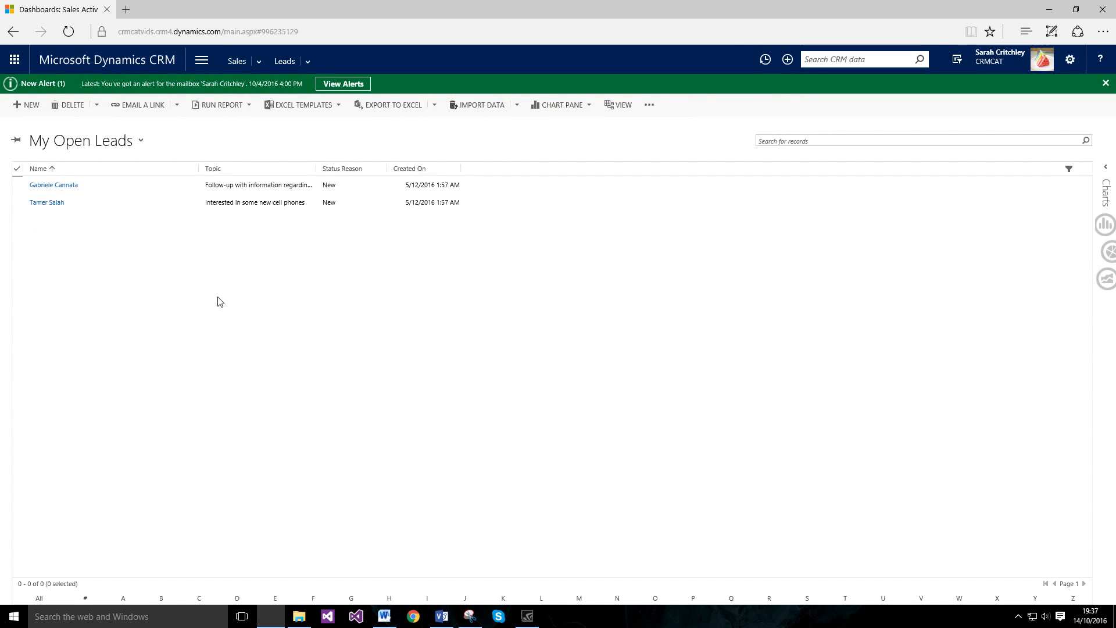
# Step: Create a new lead from the My Open Leads view, opening a blank New Lead form
pyautogui.click(26, 104)
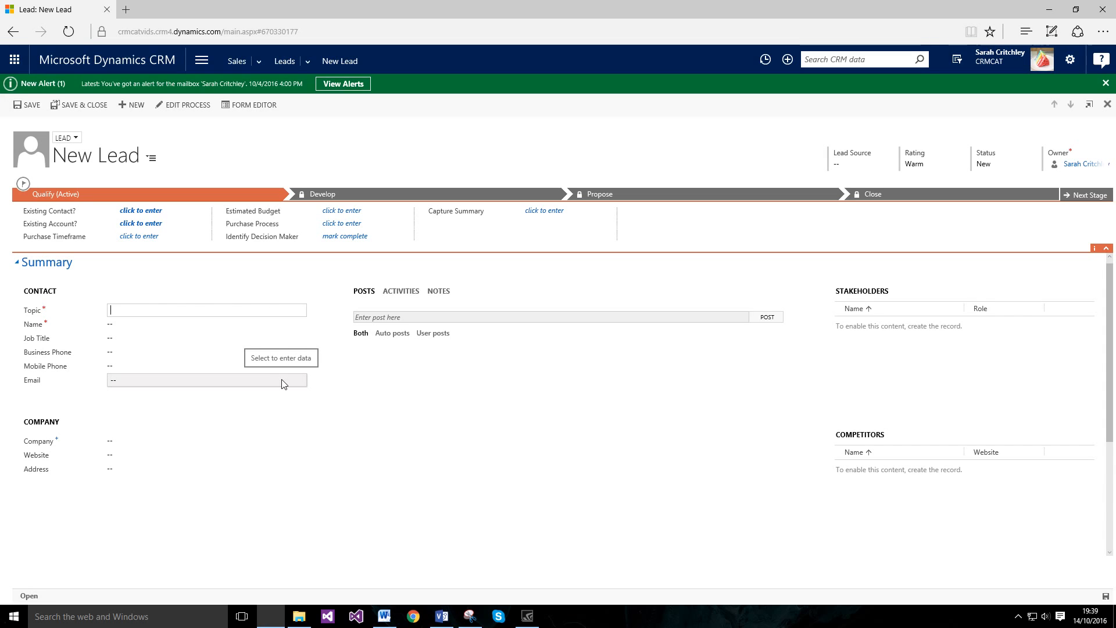
pyautogui.click(441, 616)
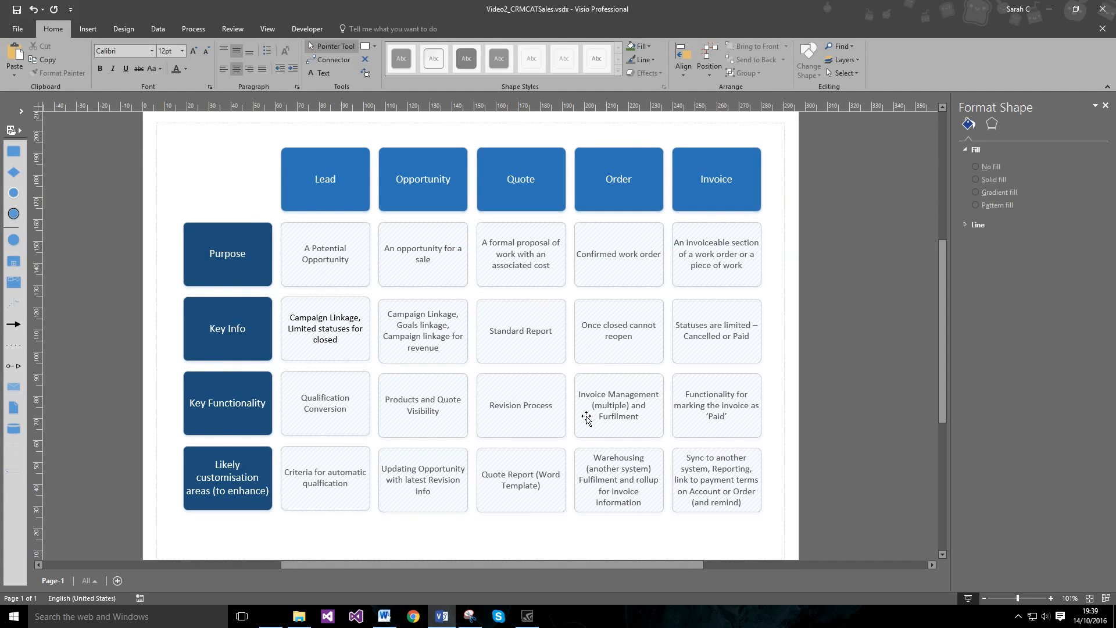
pyautogui.click(321, 256)
pyautogui.click(162, 178)
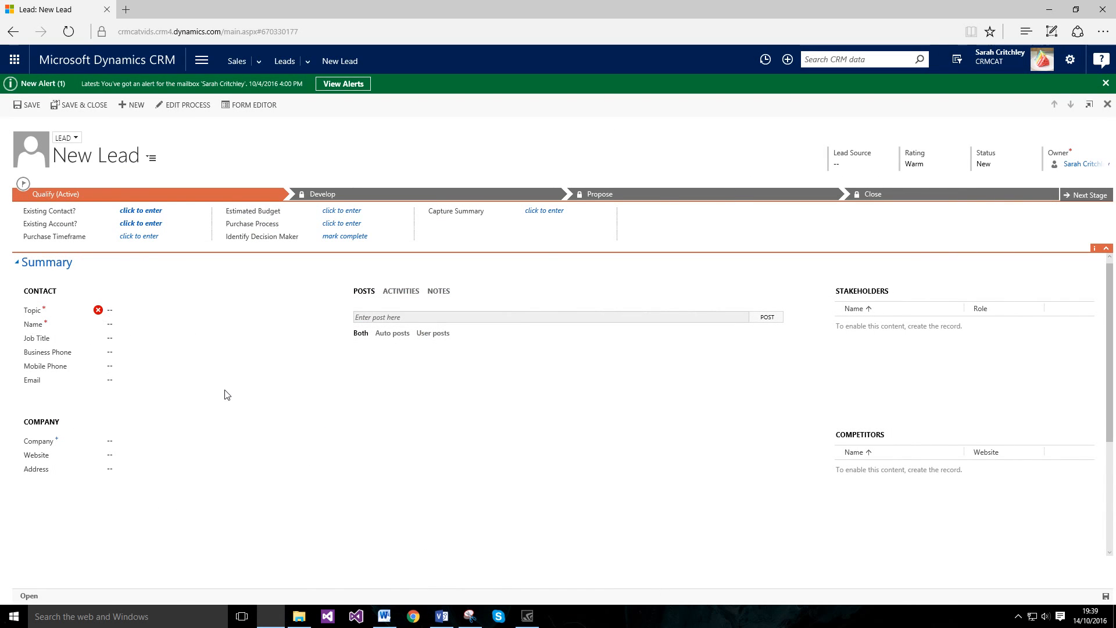
# Step: Enter the lead topic 'Interested in quite a lot of cake'
pyautogui.click(152, 311)
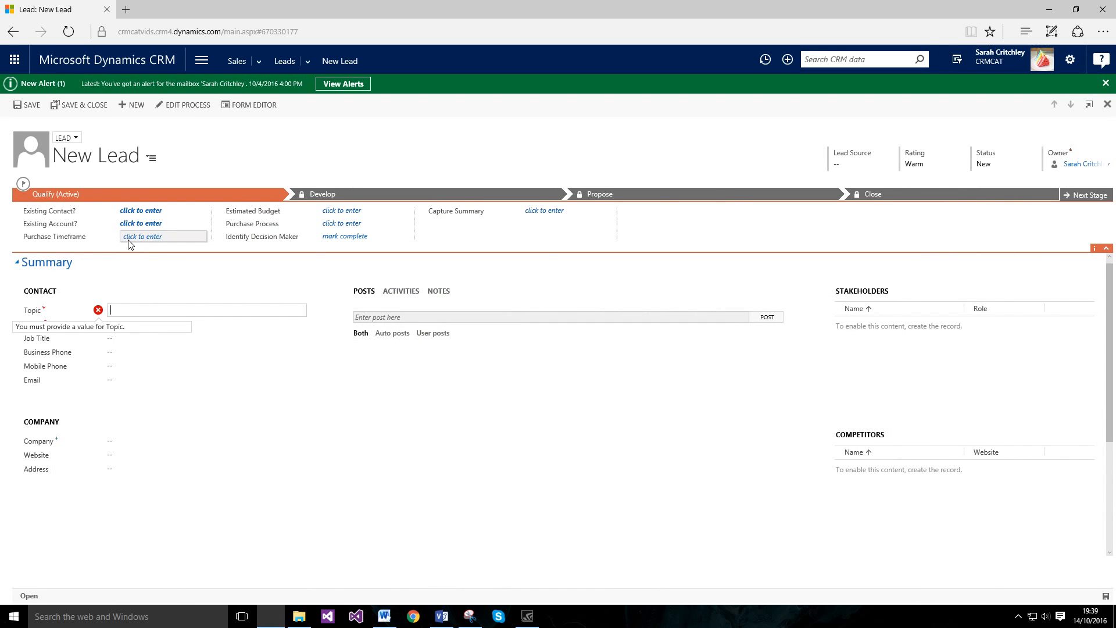
pyautogui.write('Interested in quue')
pyautogui.write('uite ')
pyautogui.write('a lot of cake')
pyautogui.click(152, 325)
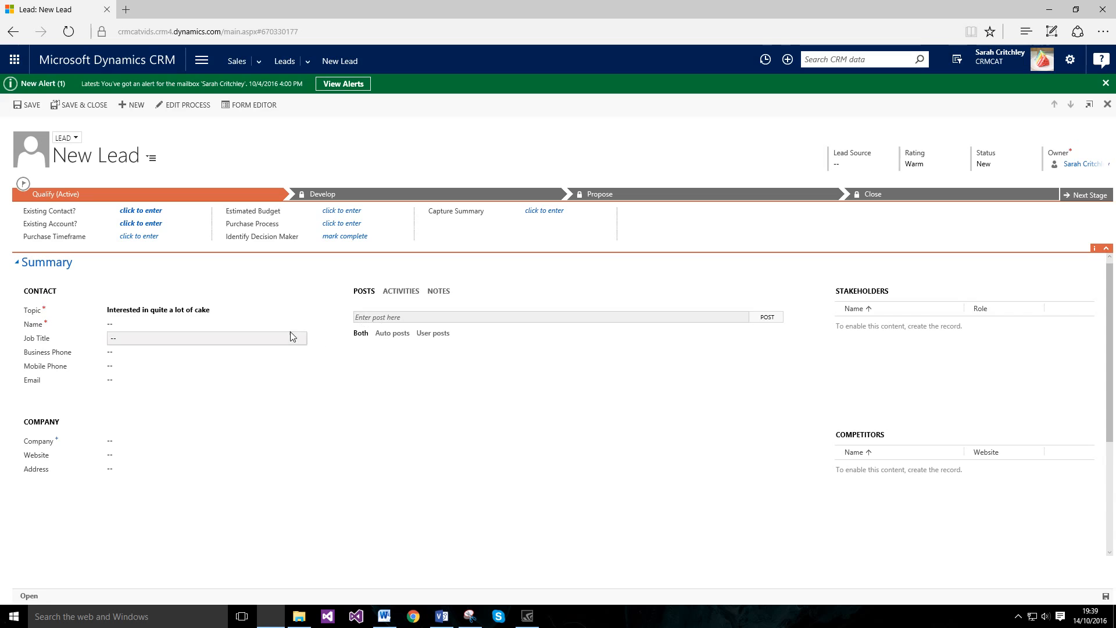
pyautogui.click(289, 334)
# Step: Fill in the contact's first and last name and company CRMCAT (Cake), then save the lead
pyautogui.click(243, 325)
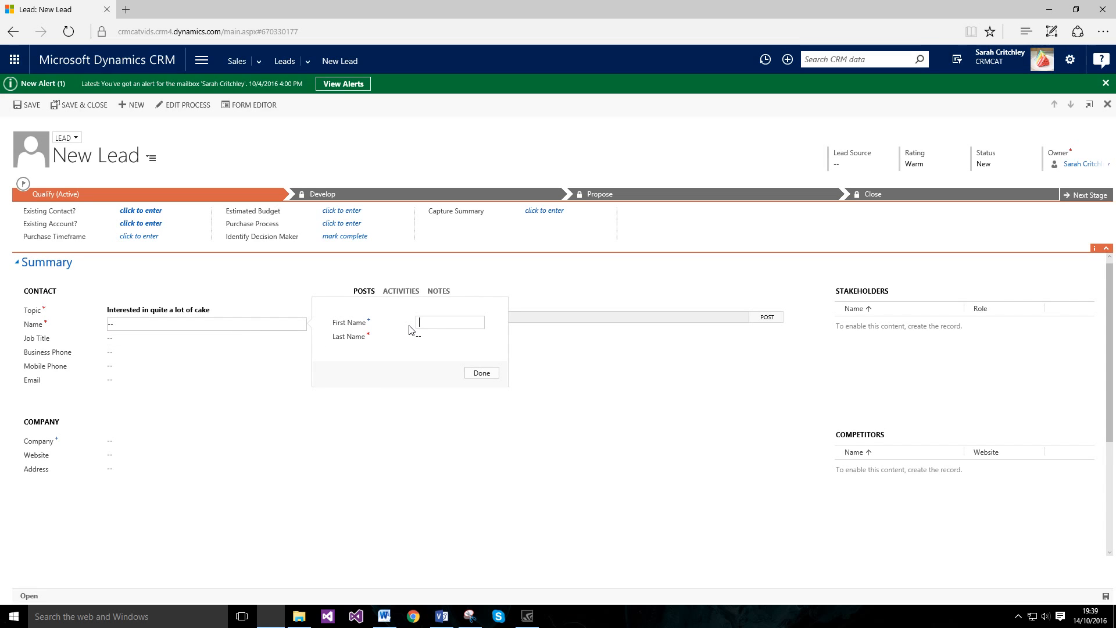
pyautogui.press('Tab')
pyautogui.click(482, 373)
pyautogui.click(193, 446)
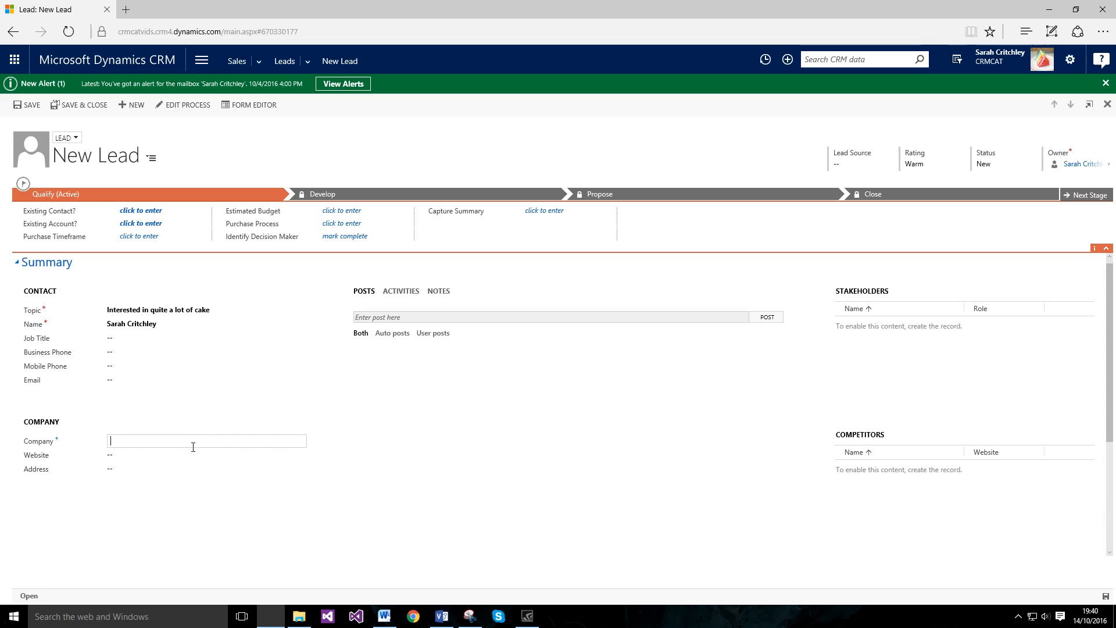
pyautogui.write('CRMCAT (Cake)')
pyautogui.click(27, 104)
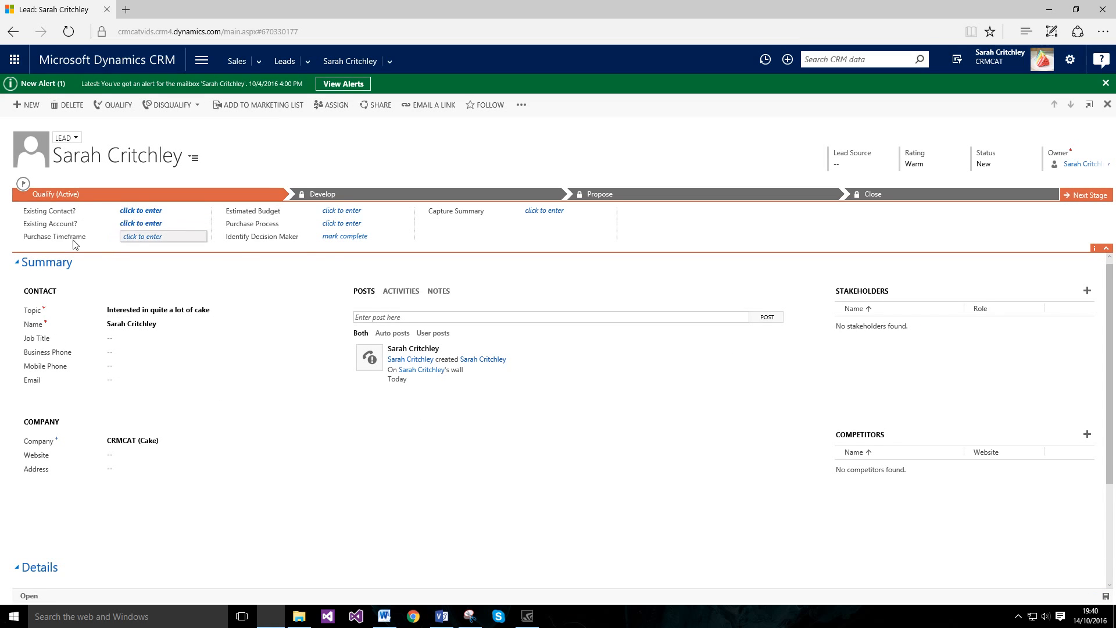
pyautogui.click(200, 210)
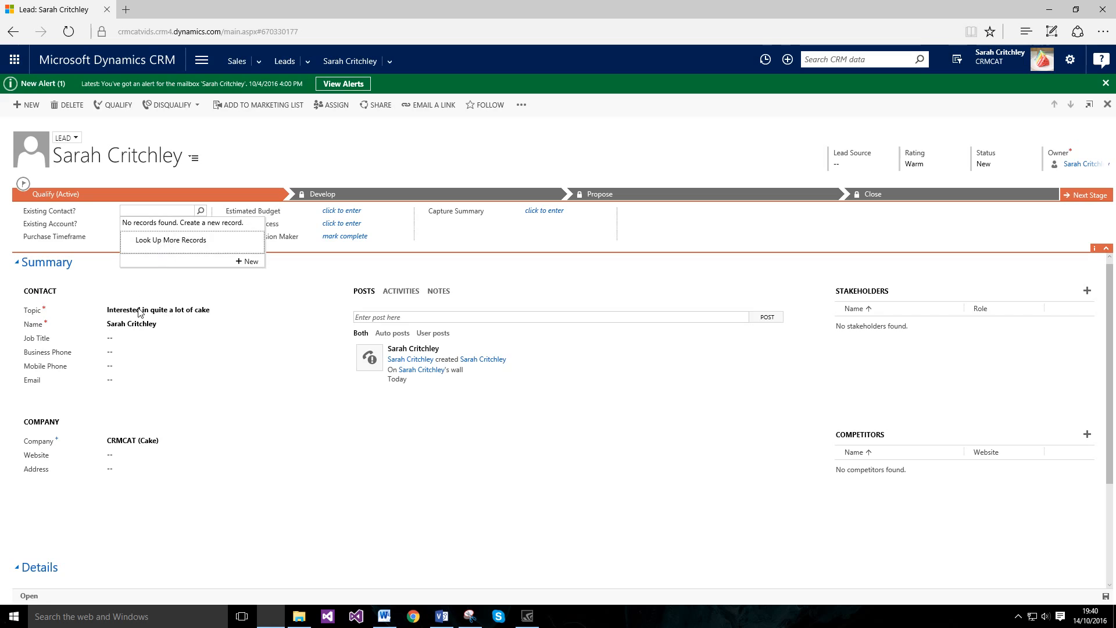
pyautogui.click(192, 225)
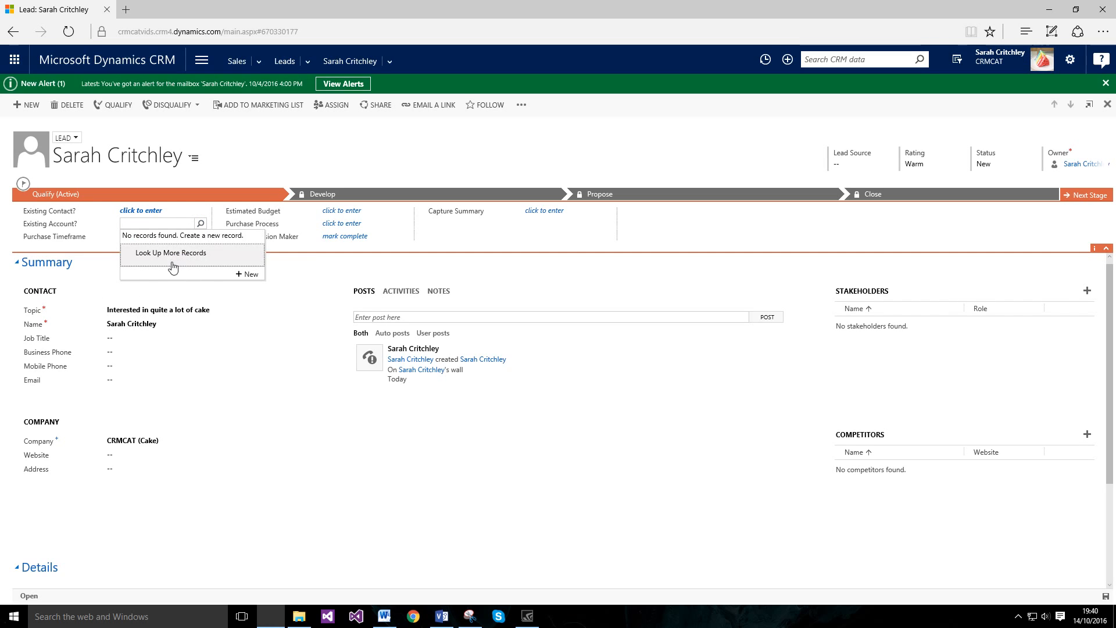
pyautogui.click(171, 297)
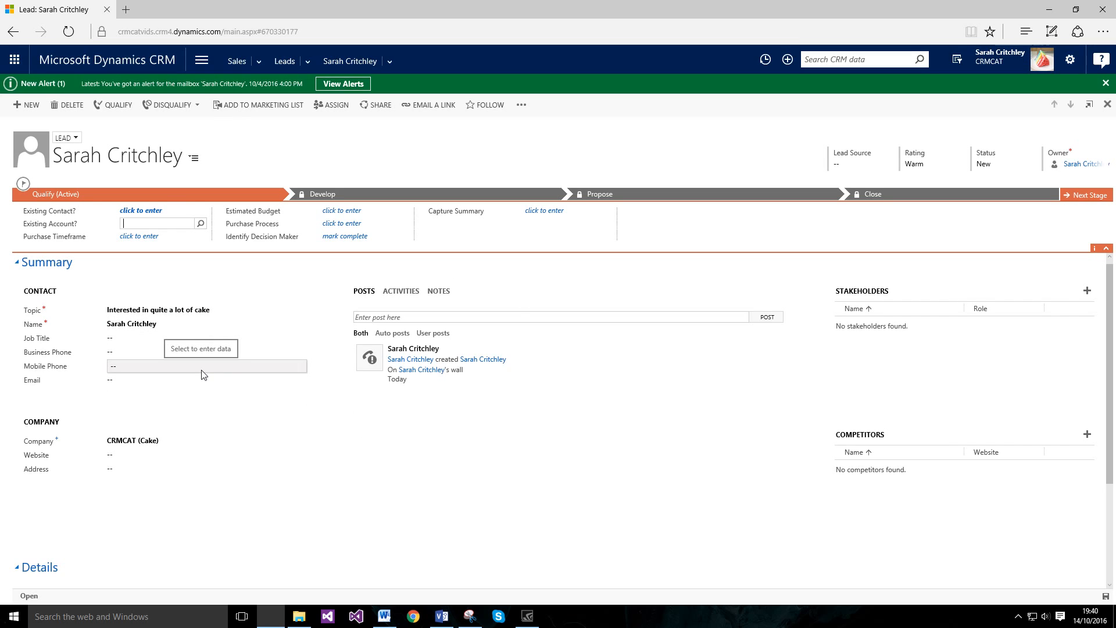
# Step: Set the lead's Source Campaign lookup in Details to Ad campaign
pyautogui.scroll(-3, 174, 366)
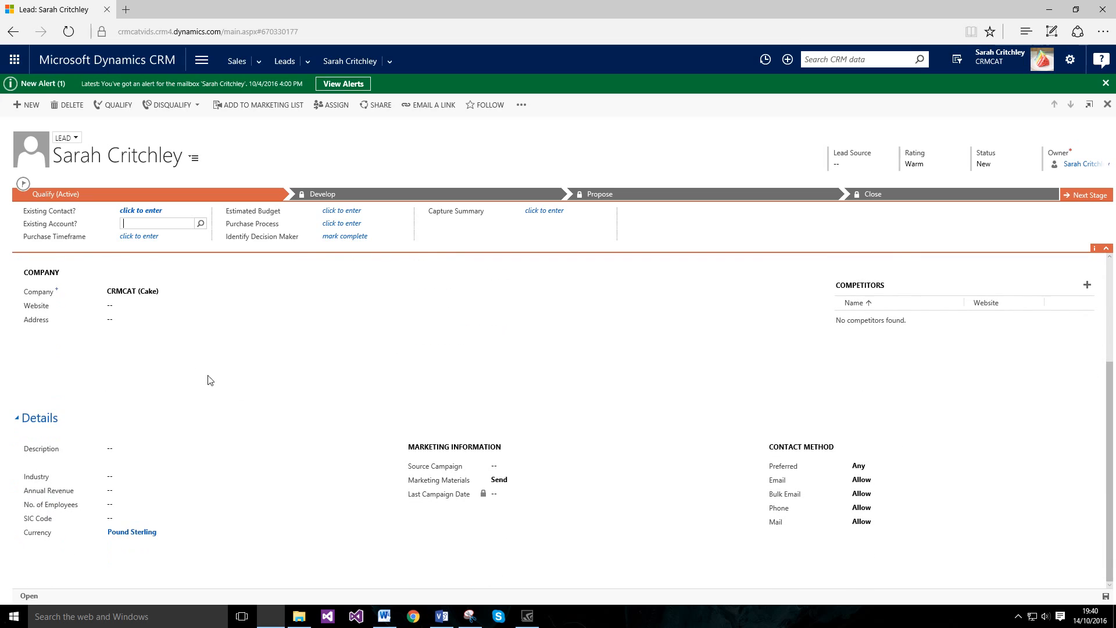
pyautogui.click(622, 467)
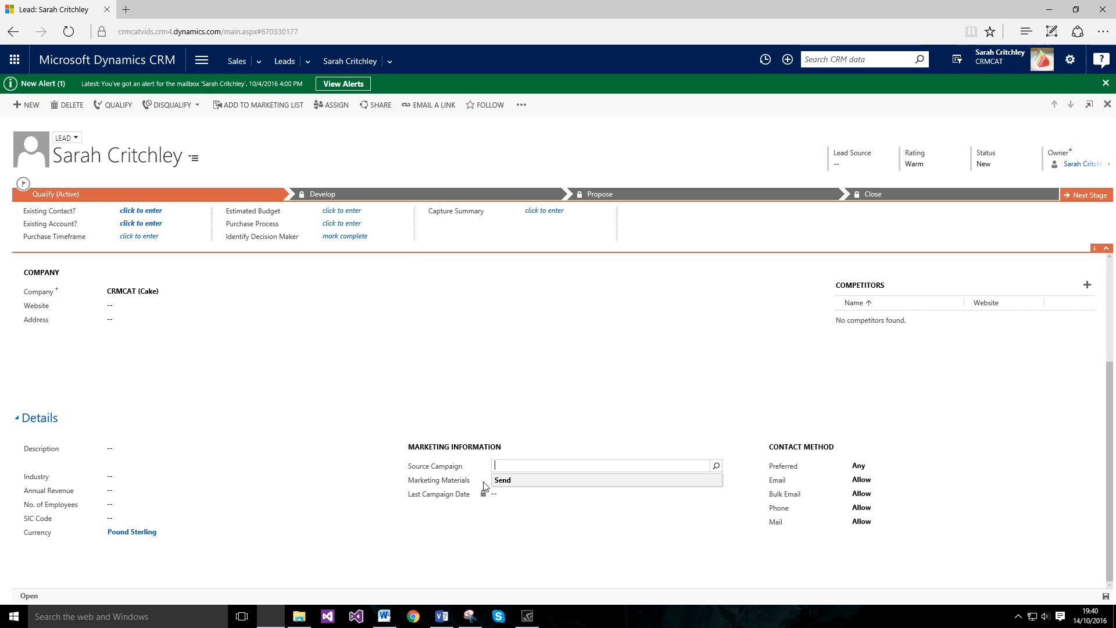
pyautogui.click(715, 465)
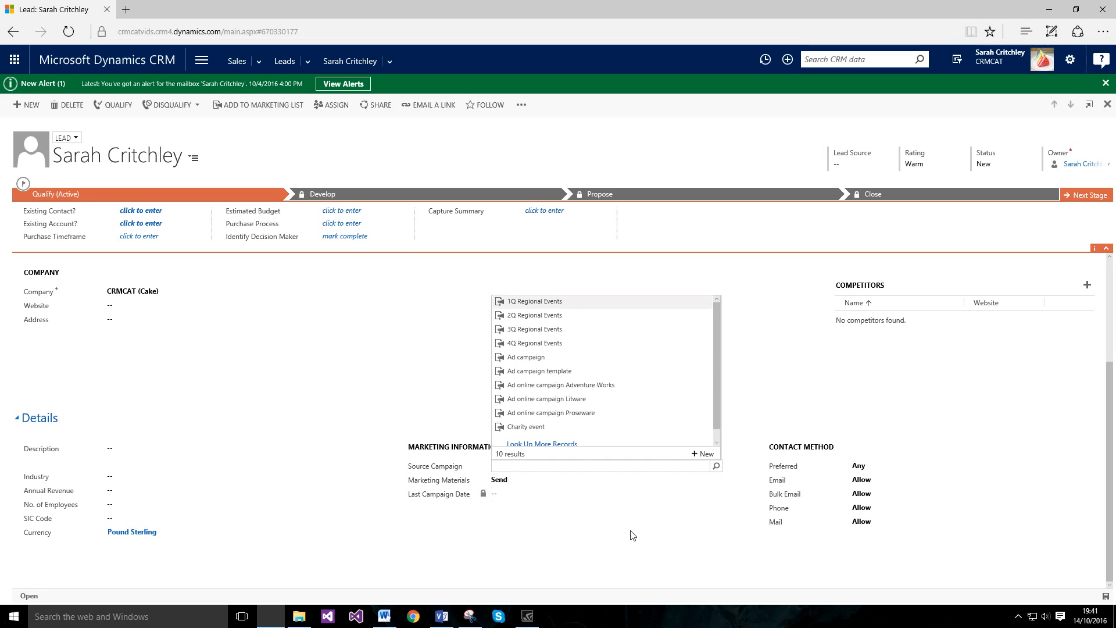
pyautogui.click(531, 357)
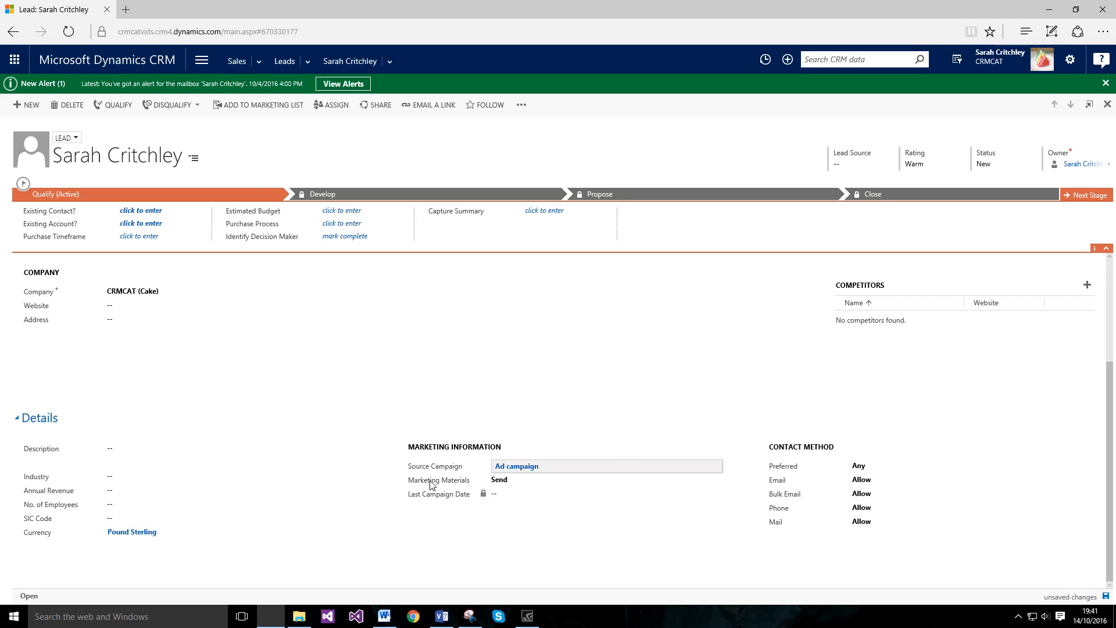
pyautogui.moveTo(428, 484)
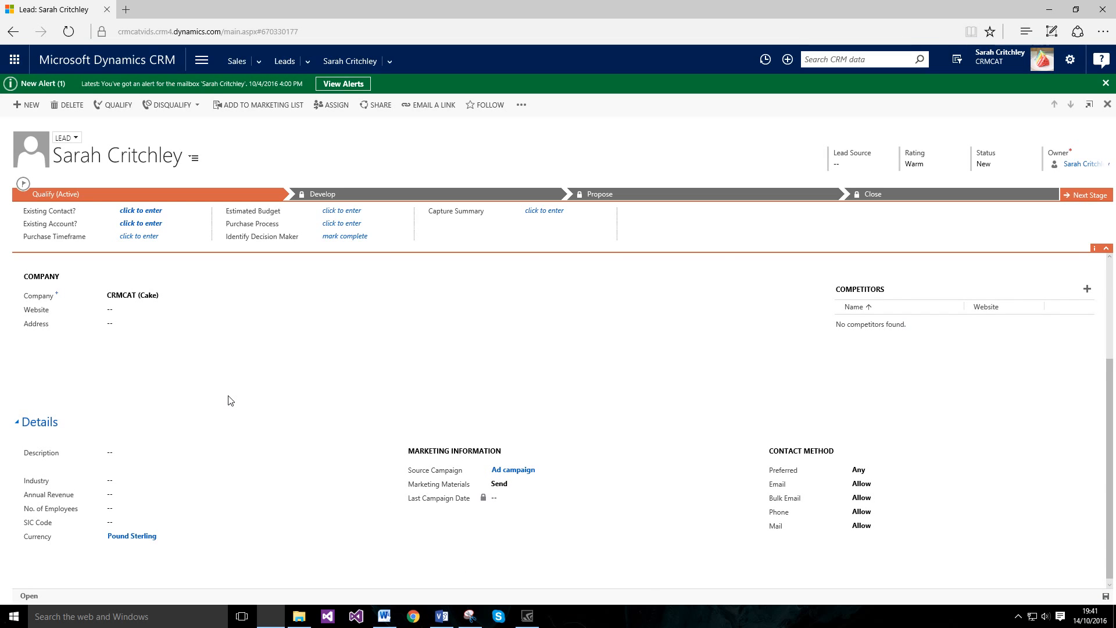
pyautogui.scroll(3, 258, 437)
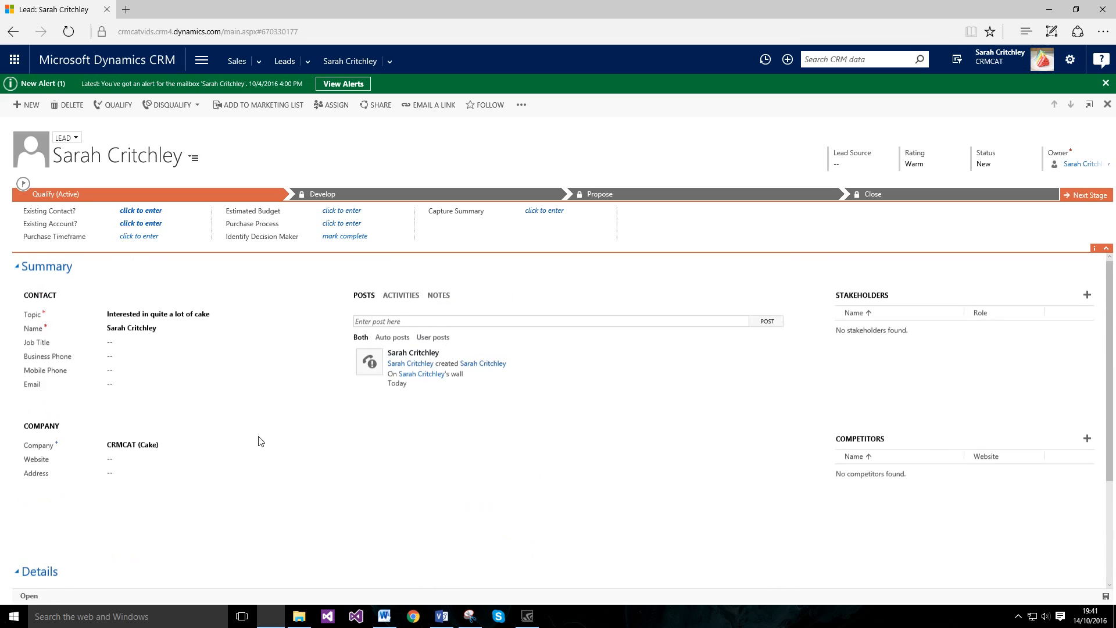
pyautogui.scroll(-2, 259, 437)
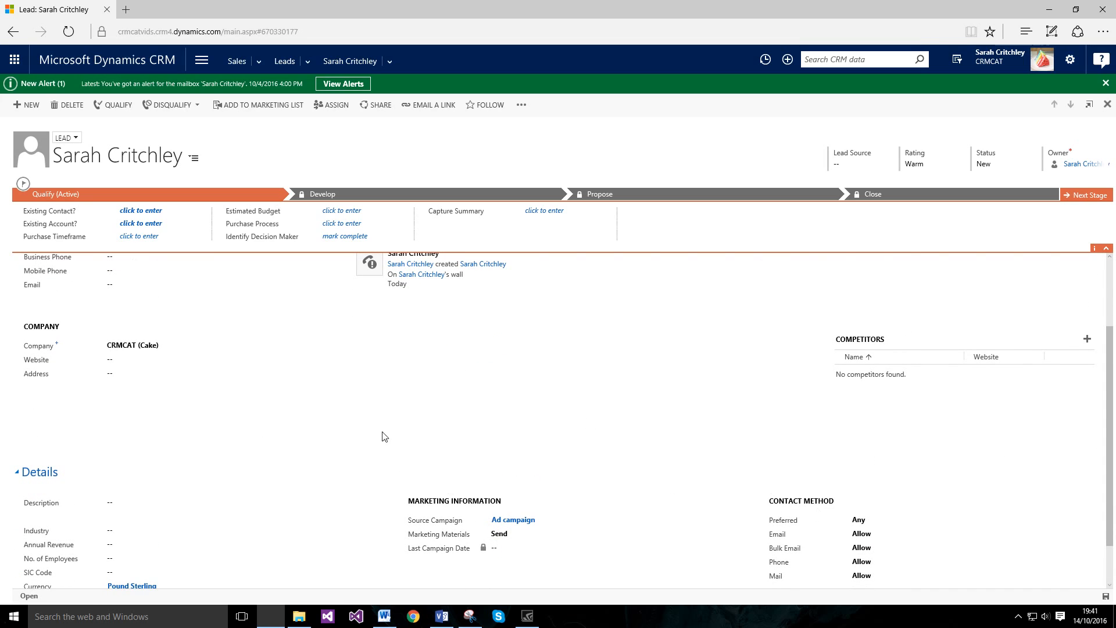
pyautogui.scroll(2, 414, 449)
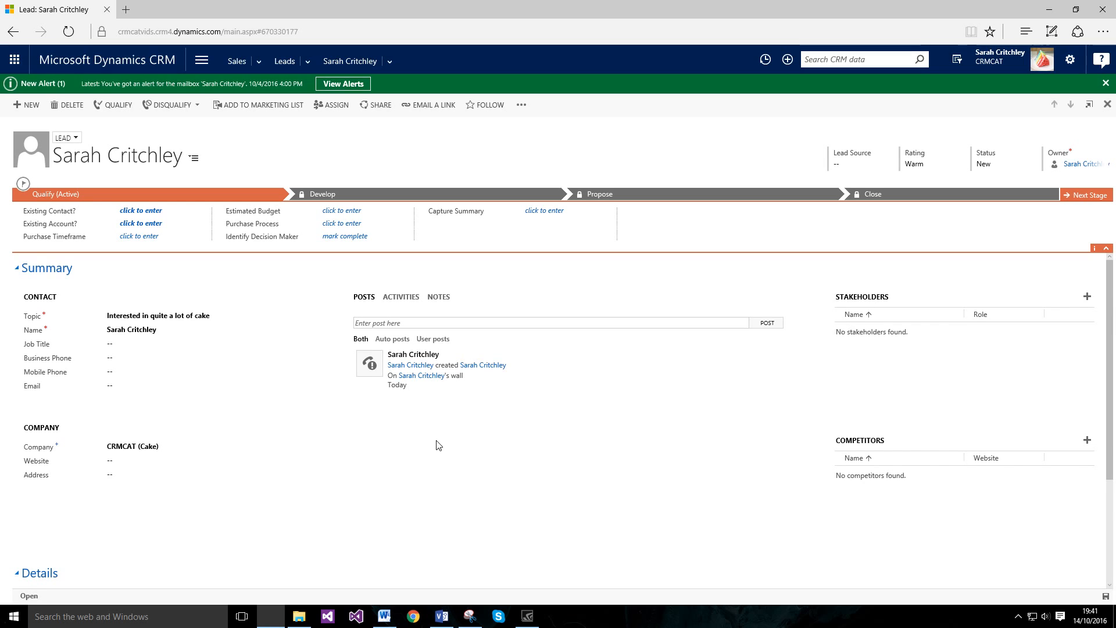
pyautogui.scroll(-3, 438, 445)
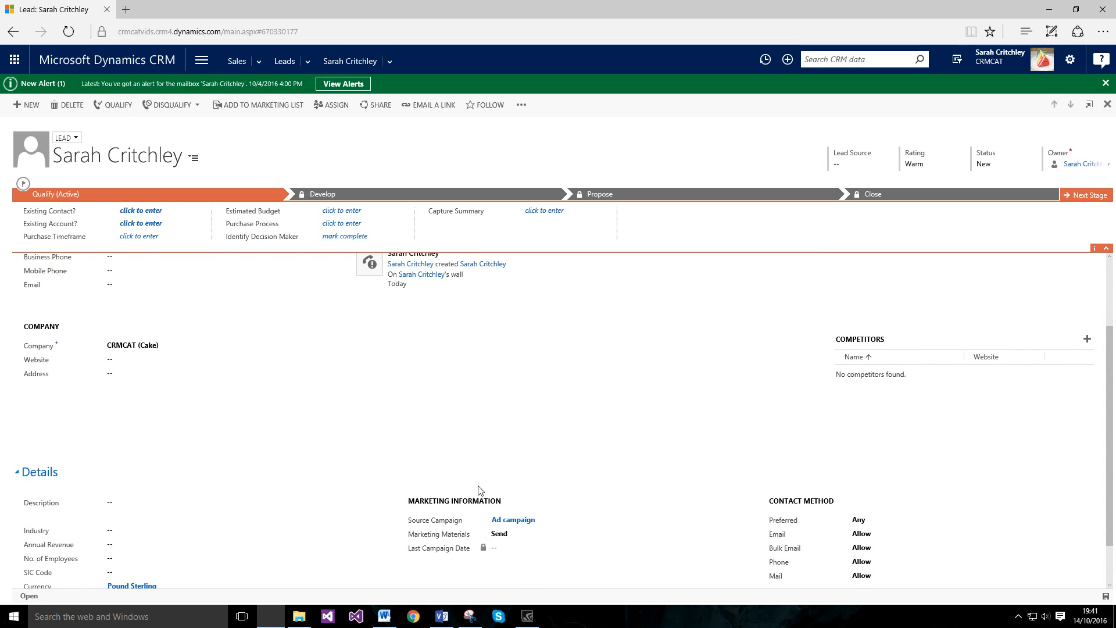
pyautogui.scroll(3, 393, 529)
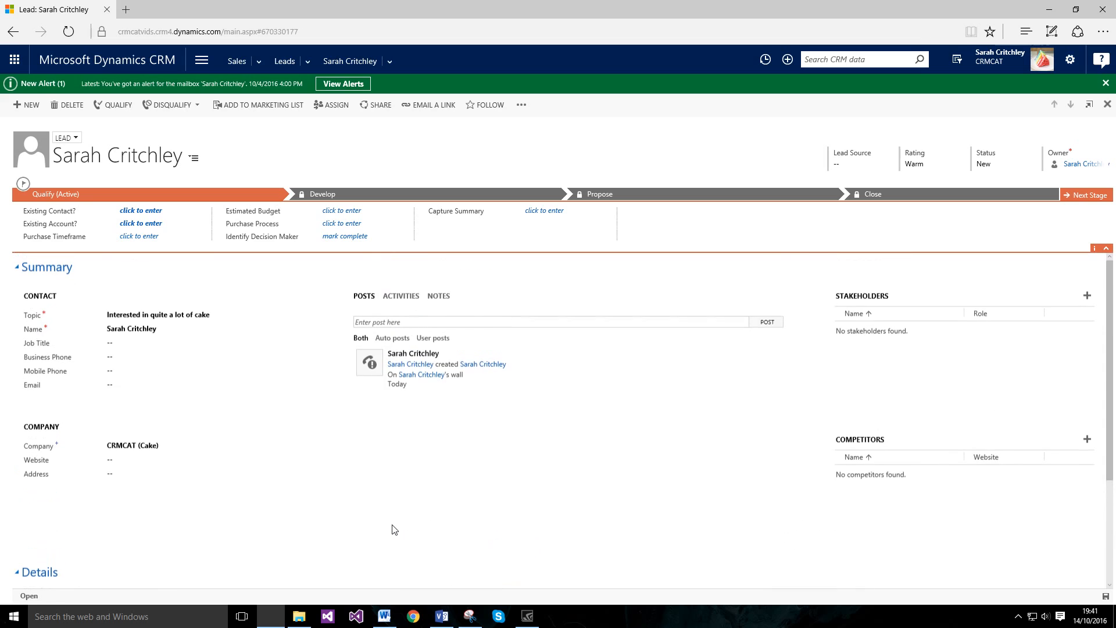
pyautogui.moveTo(440, 621)
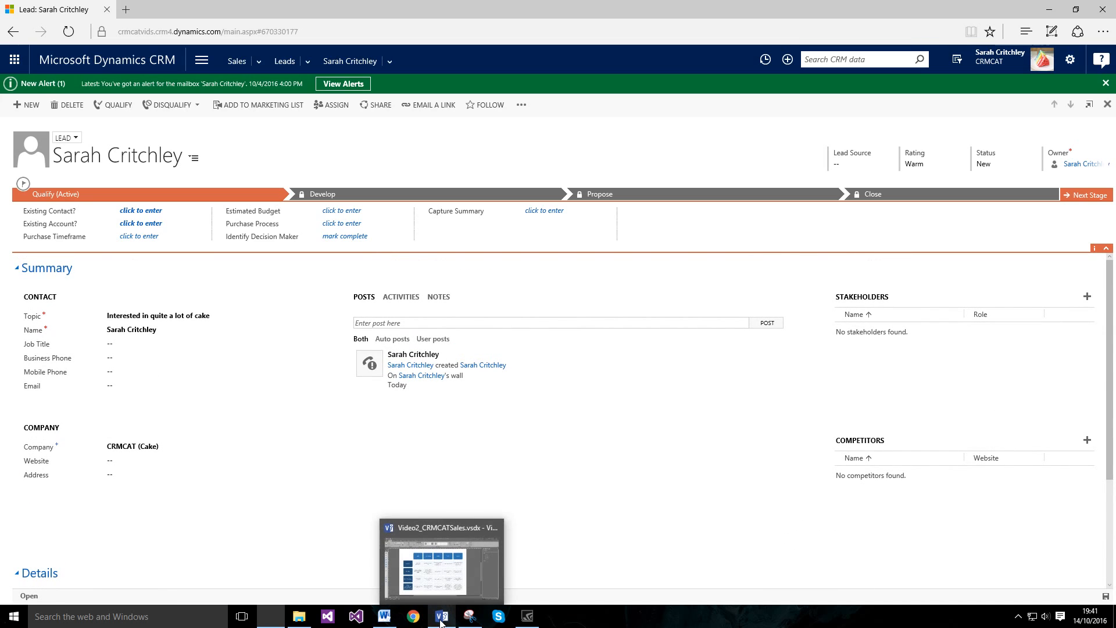
# Step: Glance at the Video2_CRMCATSales.vsdx diagram in Visio, then return to the cake lead
pyautogui.click(443, 598)
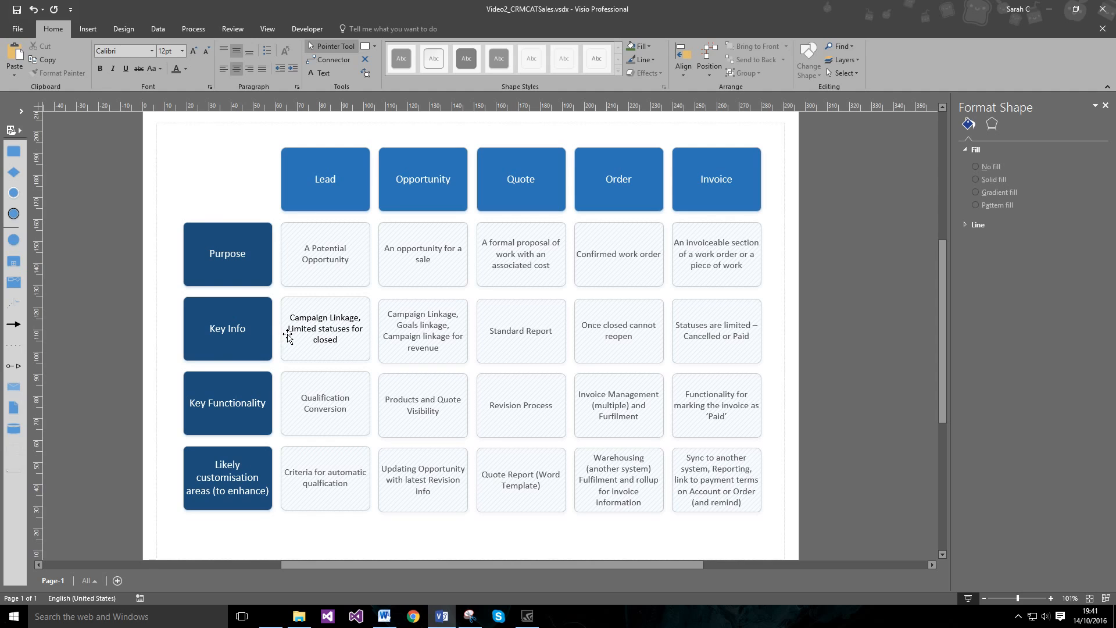
pyautogui.click(443, 613)
pyautogui.click(168, 108)
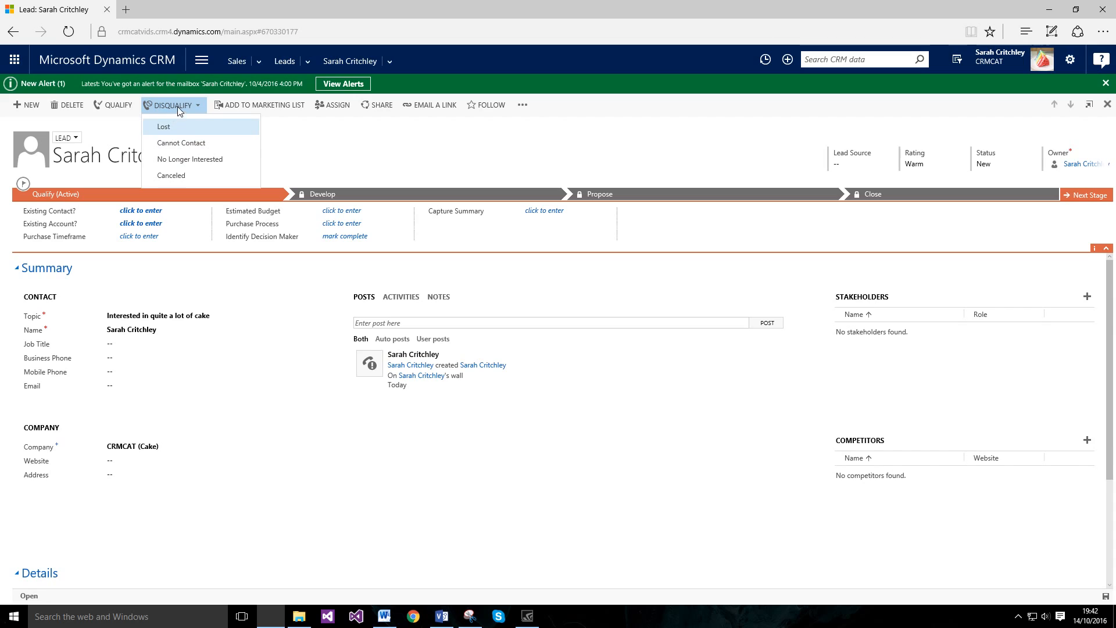
pyautogui.click(297, 146)
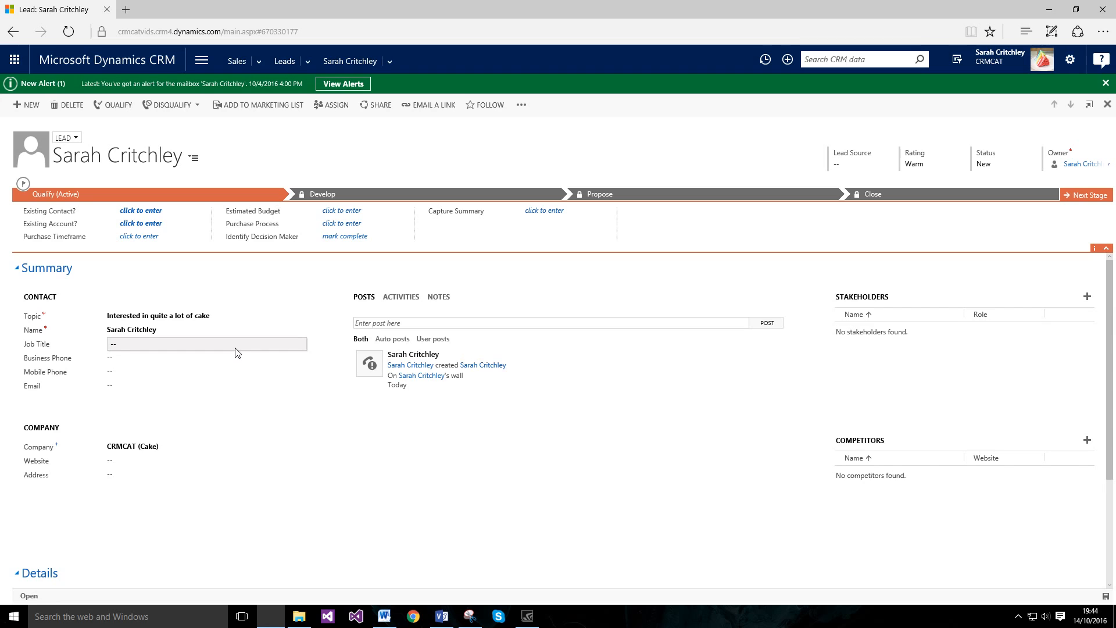
pyautogui.click(442, 616)
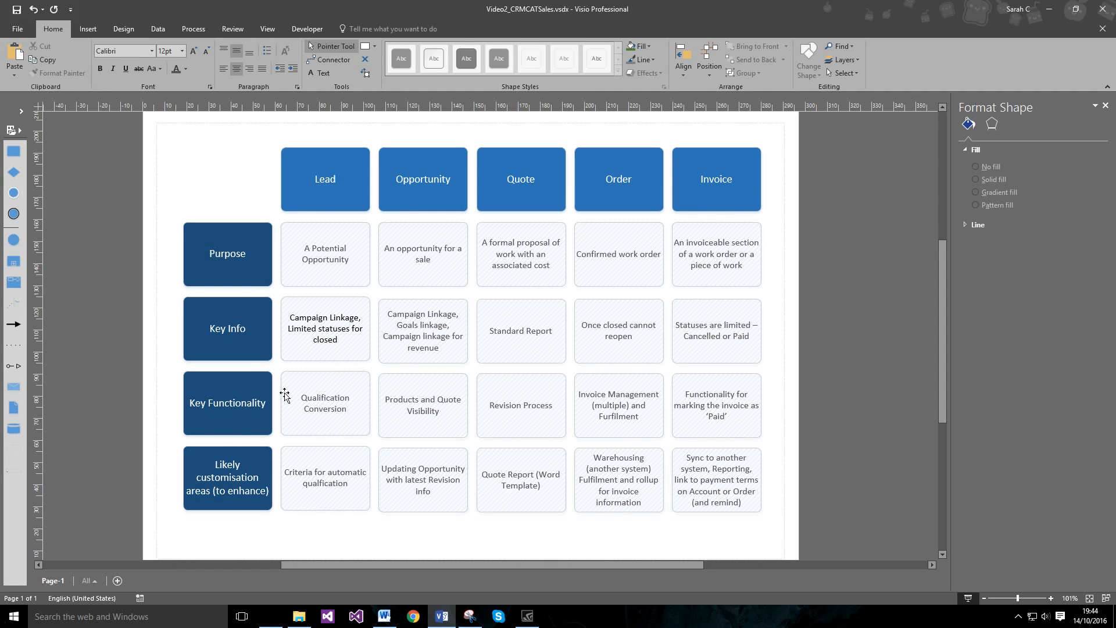
pyautogui.click(440, 617)
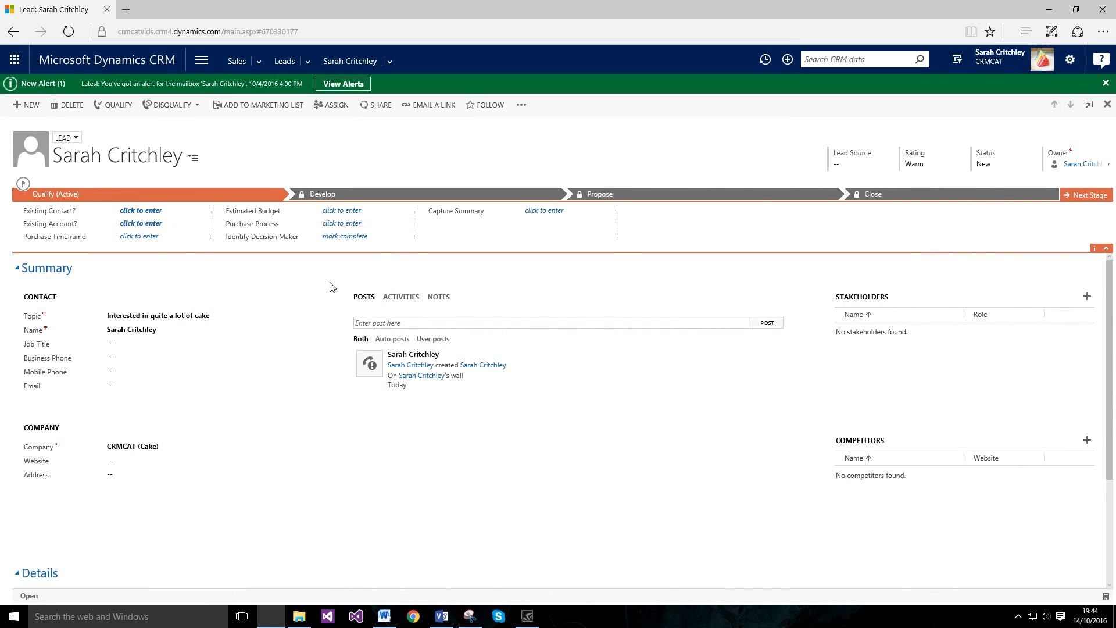
# Step: Dismiss the Disqualify reasons list without choosing one, then show the Visio sales diagram
pyautogui.click(195, 105)
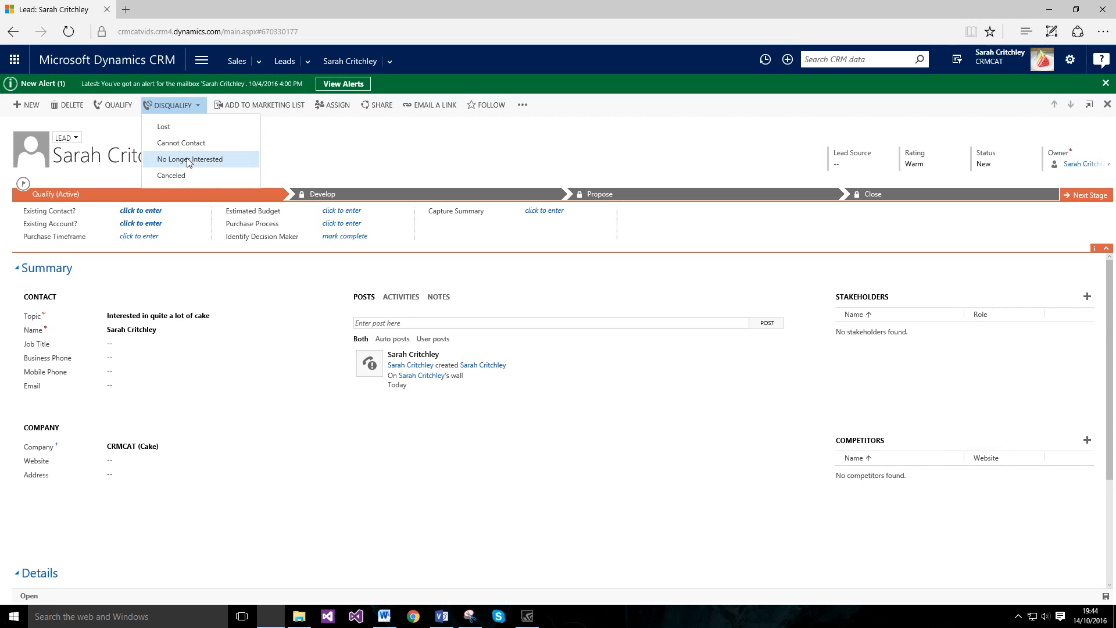
pyautogui.click(441, 616)
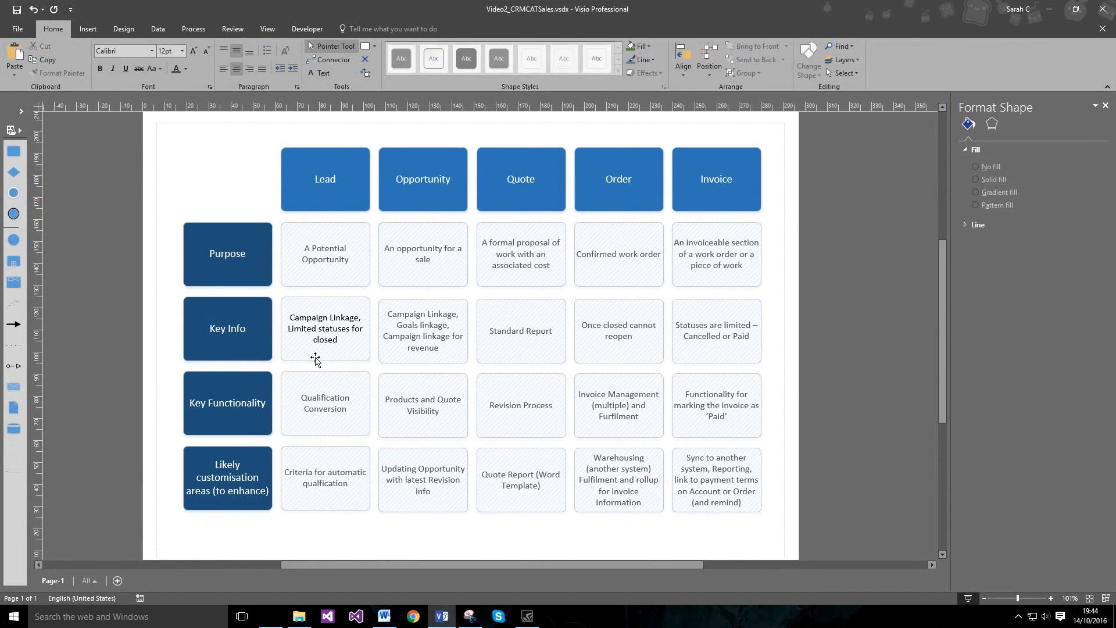
pyautogui.click(451, 615)
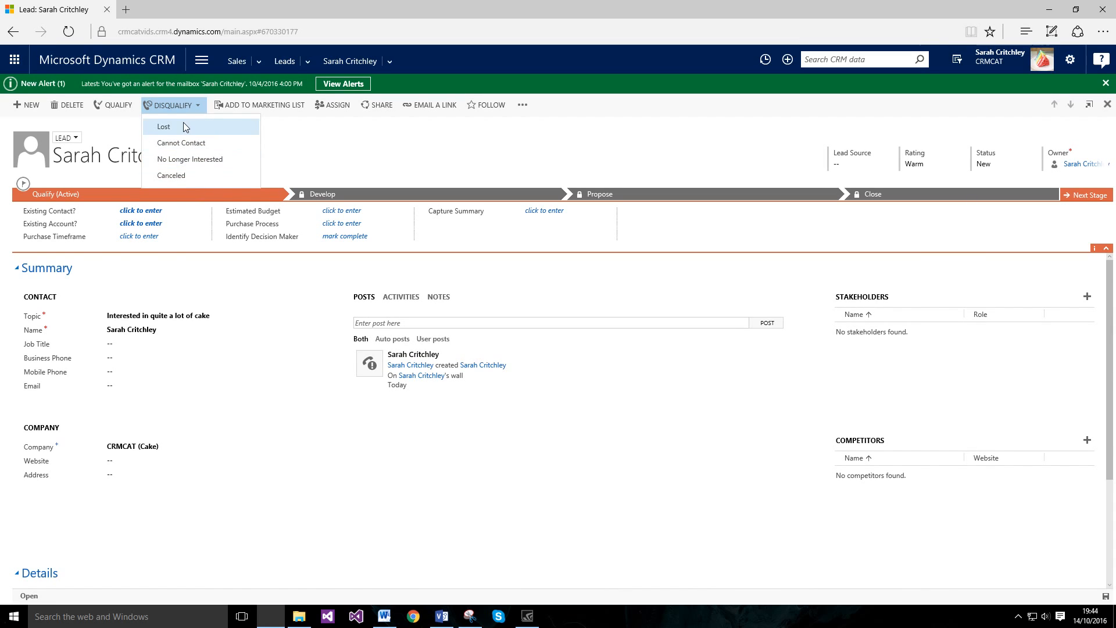
pyautogui.click(187, 105)
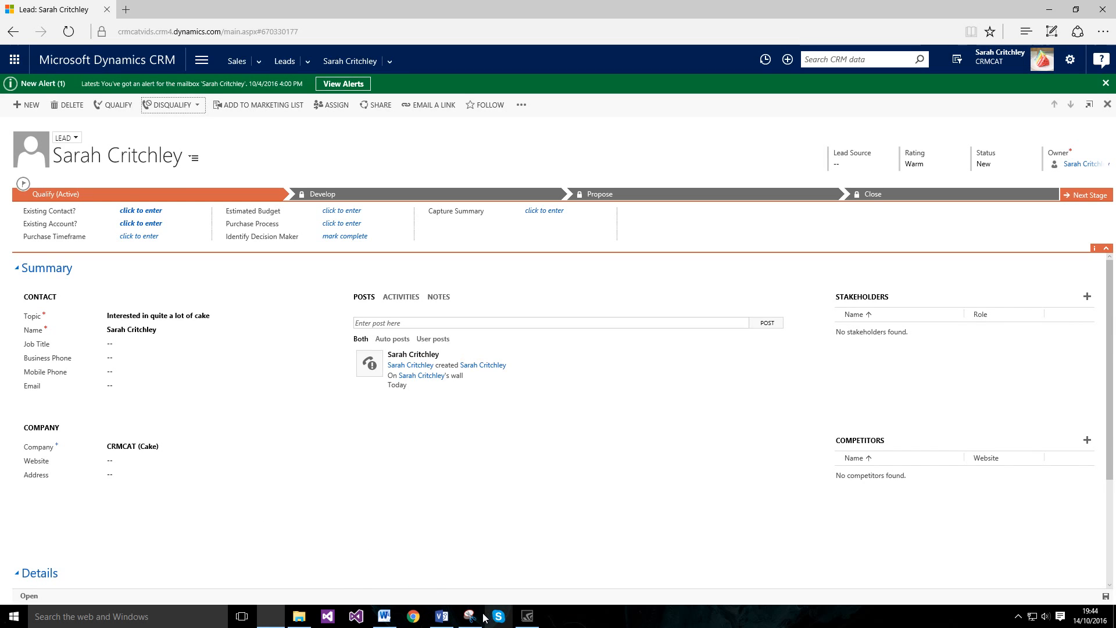
pyautogui.click(441, 616)
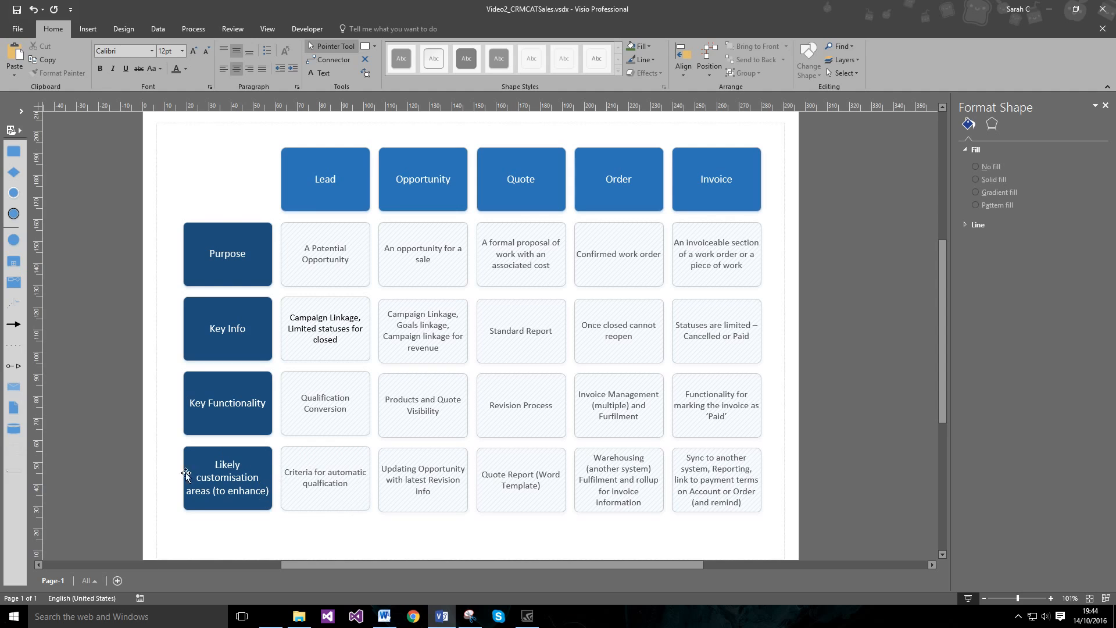
# Step: Minimise Visio to bring back the cake lead record at Qualify (Active)
pyautogui.click(446, 617)
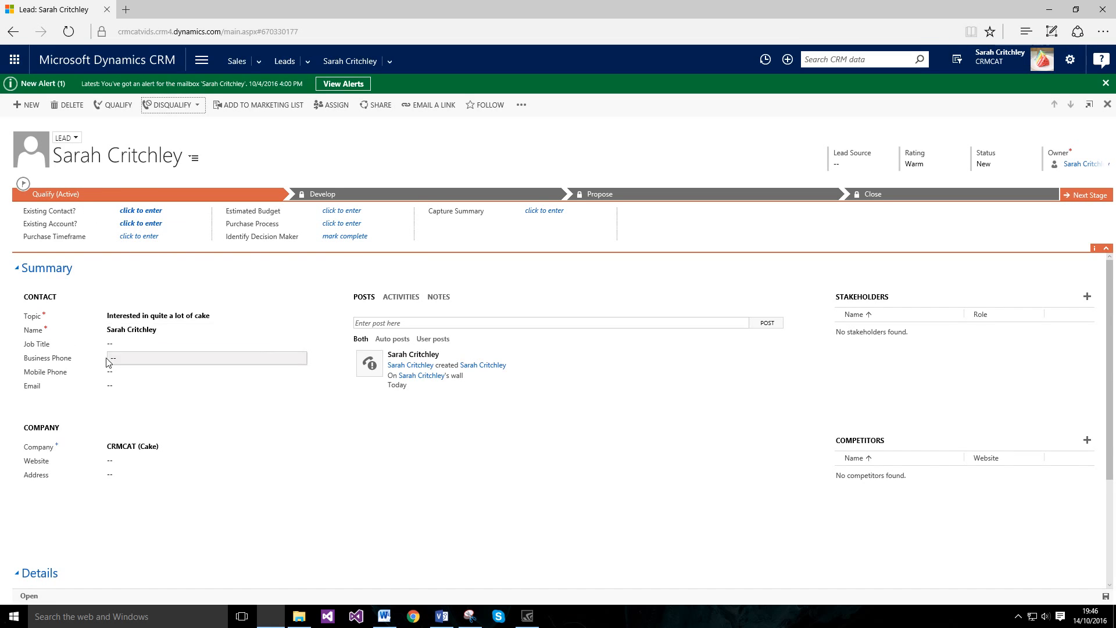
pyautogui.click(156, 239)
pyautogui.click(142, 238)
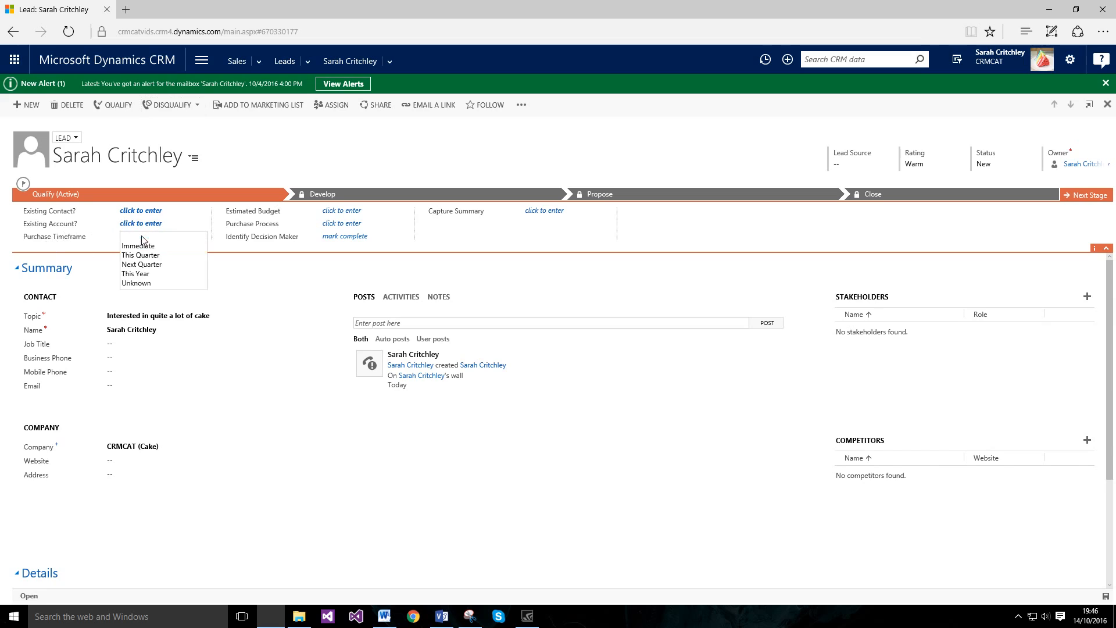
pyautogui.click(299, 285)
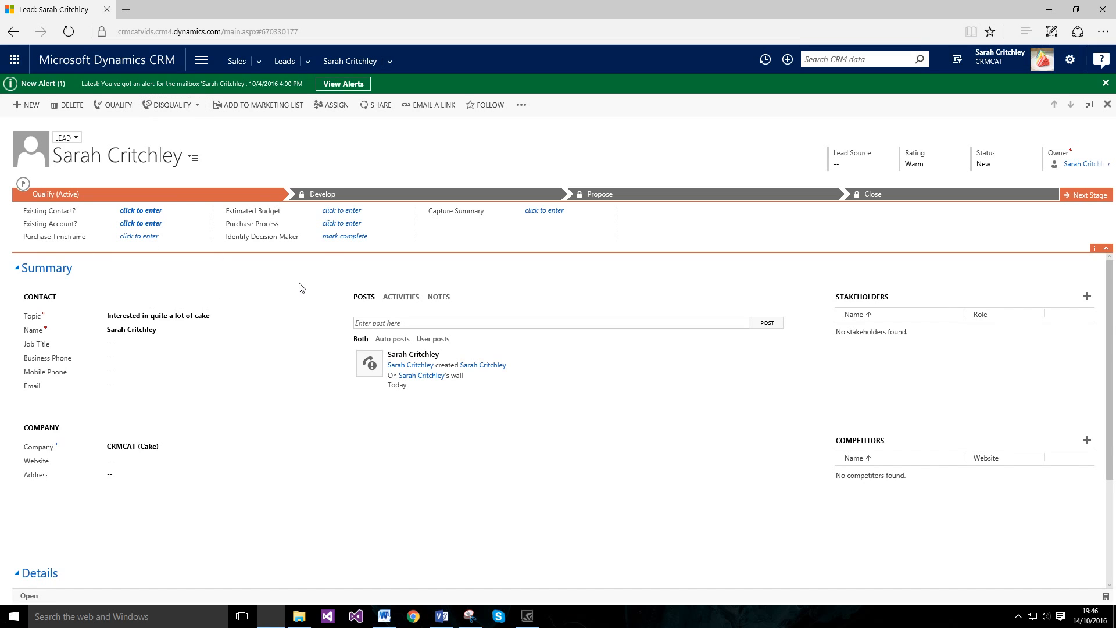
pyautogui.click(356, 209)
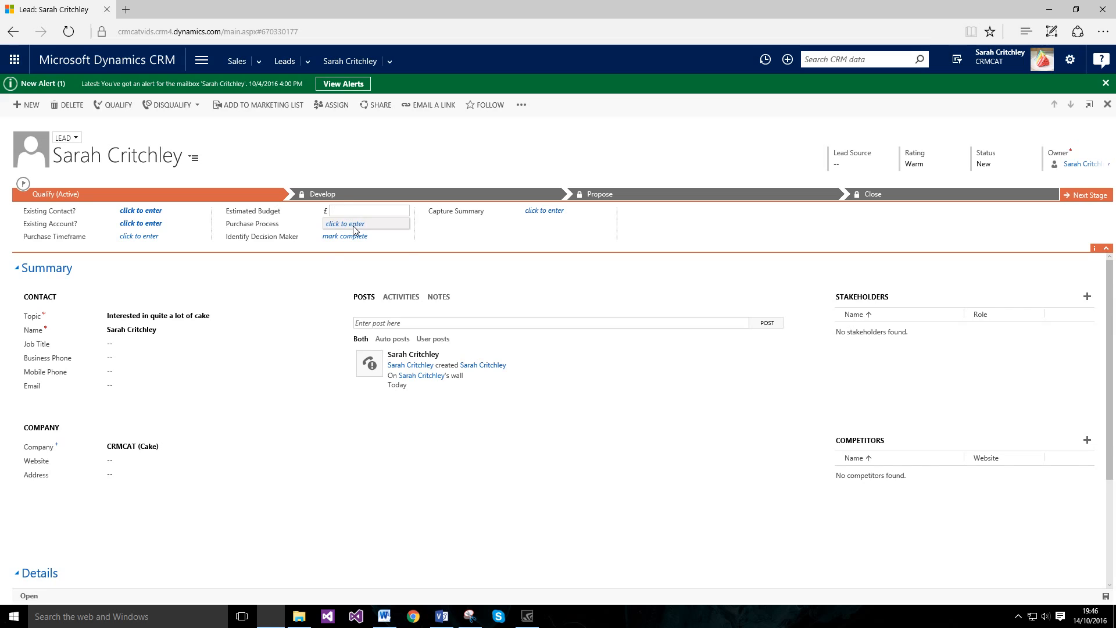
pyautogui.click(354, 225)
pyautogui.click(310, 296)
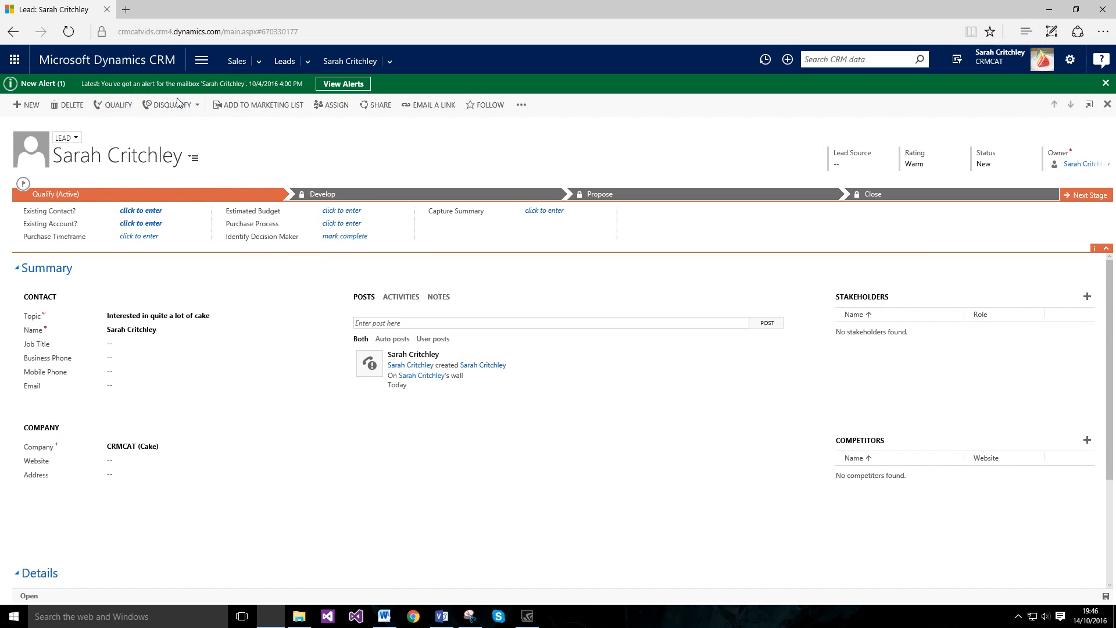
pyautogui.click(351, 239)
pyautogui.click(336, 237)
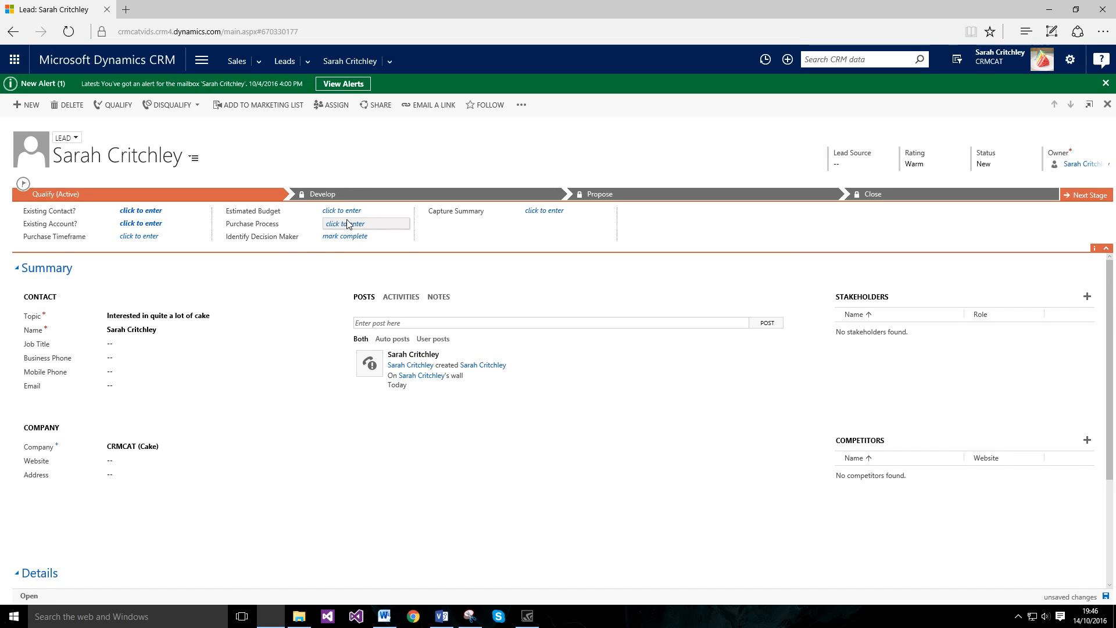
pyautogui.click(349, 224)
pyautogui.click(314, 233)
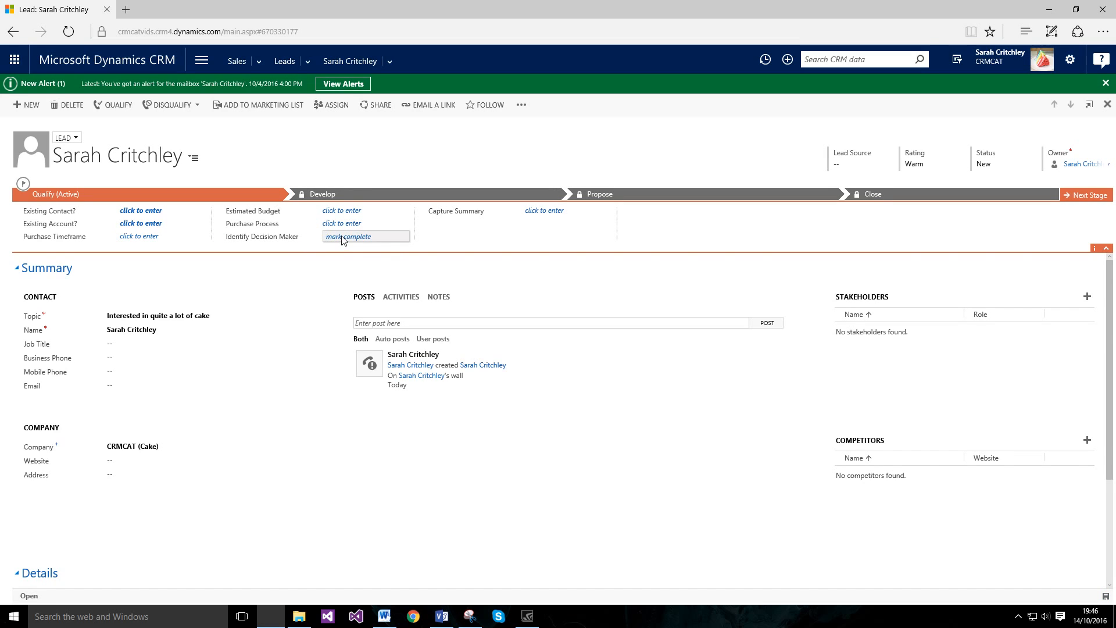
pyautogui.click(572, 214)
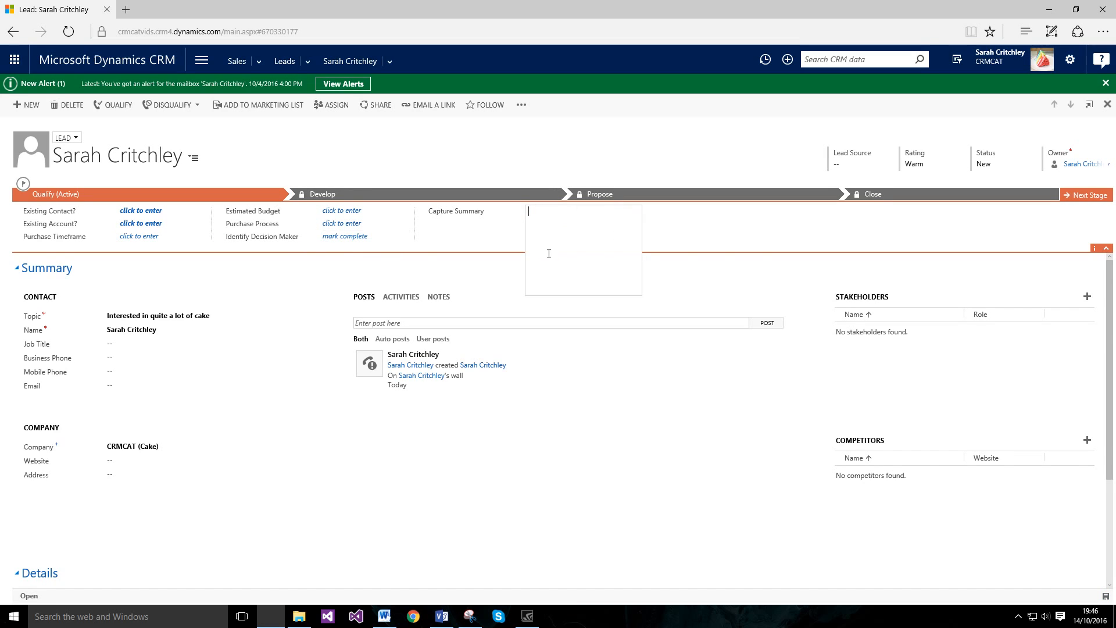
pyautogui.click(355, 276)
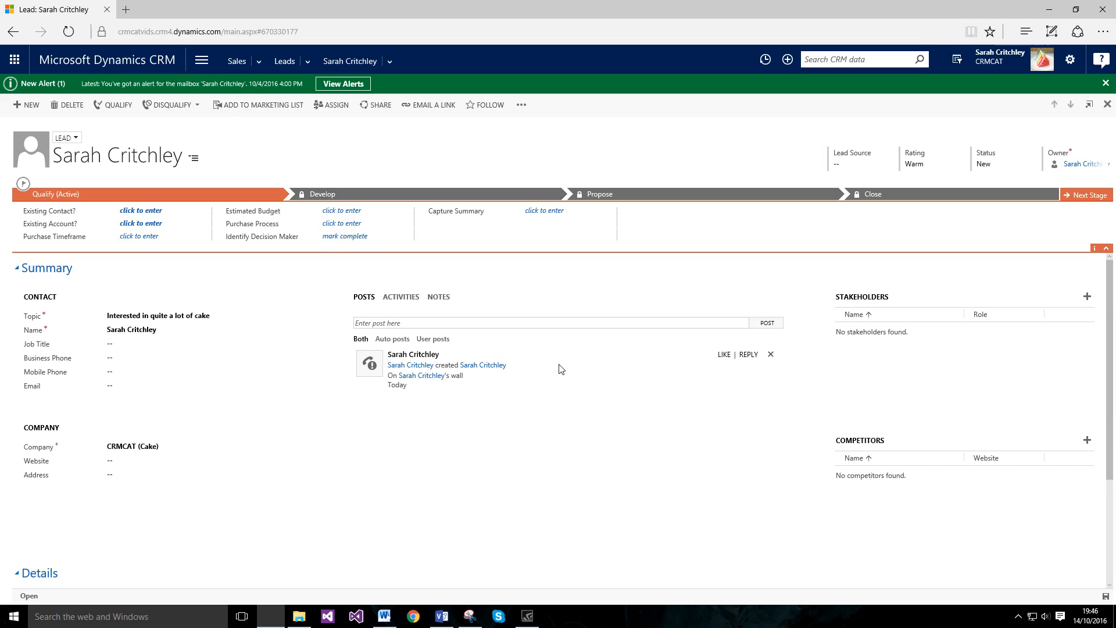
# Step: Flip between the lead's Posts, Activities and Notes tabs, ending on the empty Activities tab
pyautogui.scroll(-1, 561, 369)
pyautogui.scroll(-2, 562, 369)
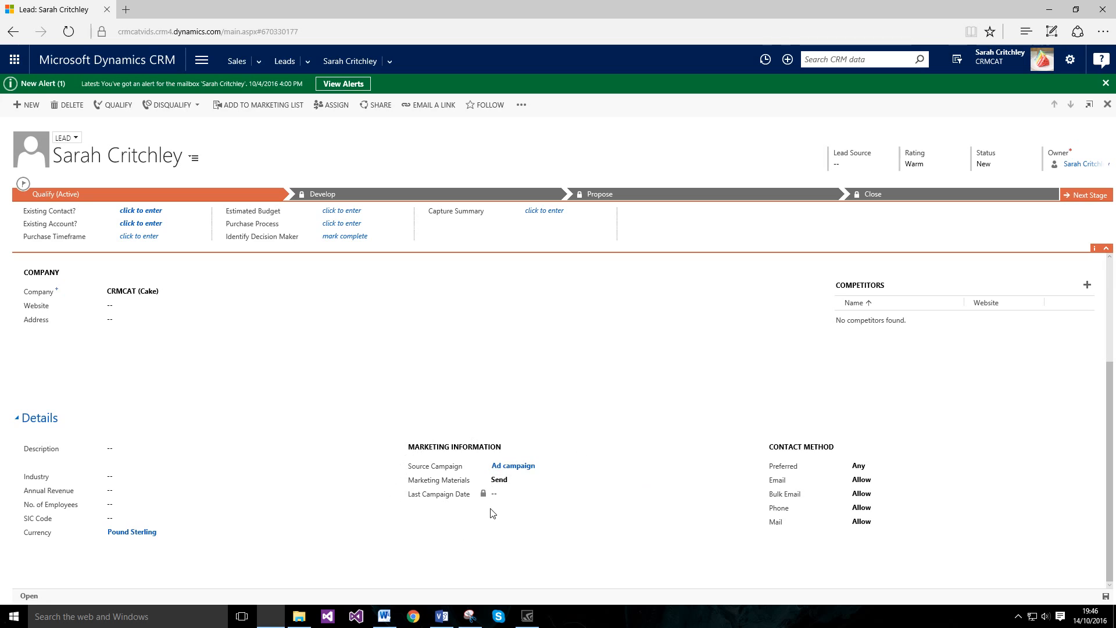
pyautogui.scroll(1, 174, 324)
pyautogui.scroll(2, 183, 328)
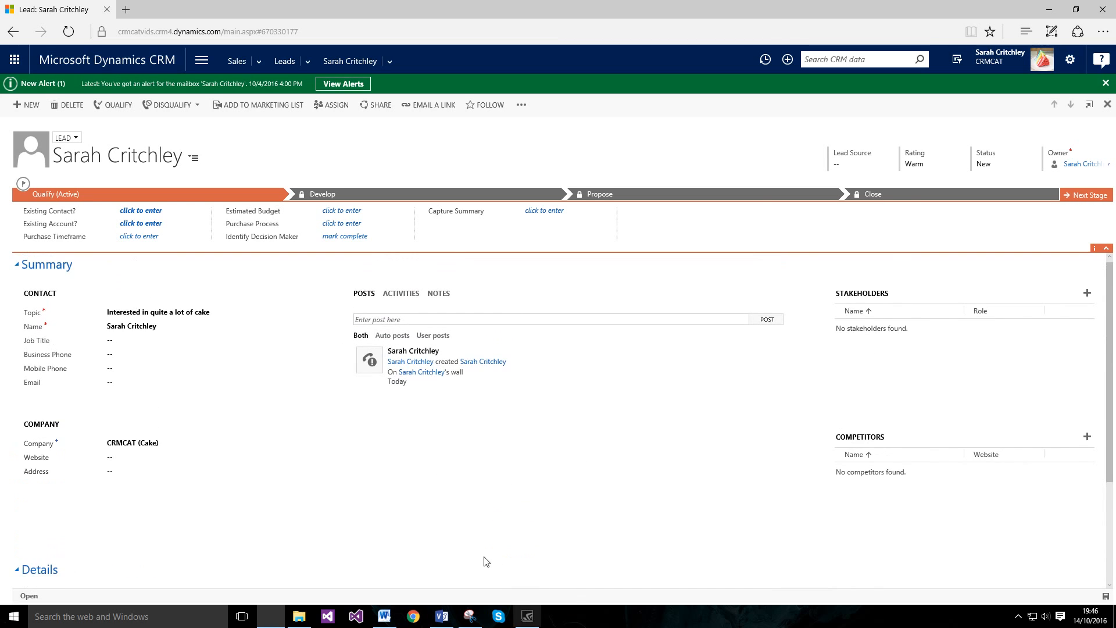
pyautogui.scroll(-2, 486, 562)
pyautogui.scroll(-1, 427, 478)
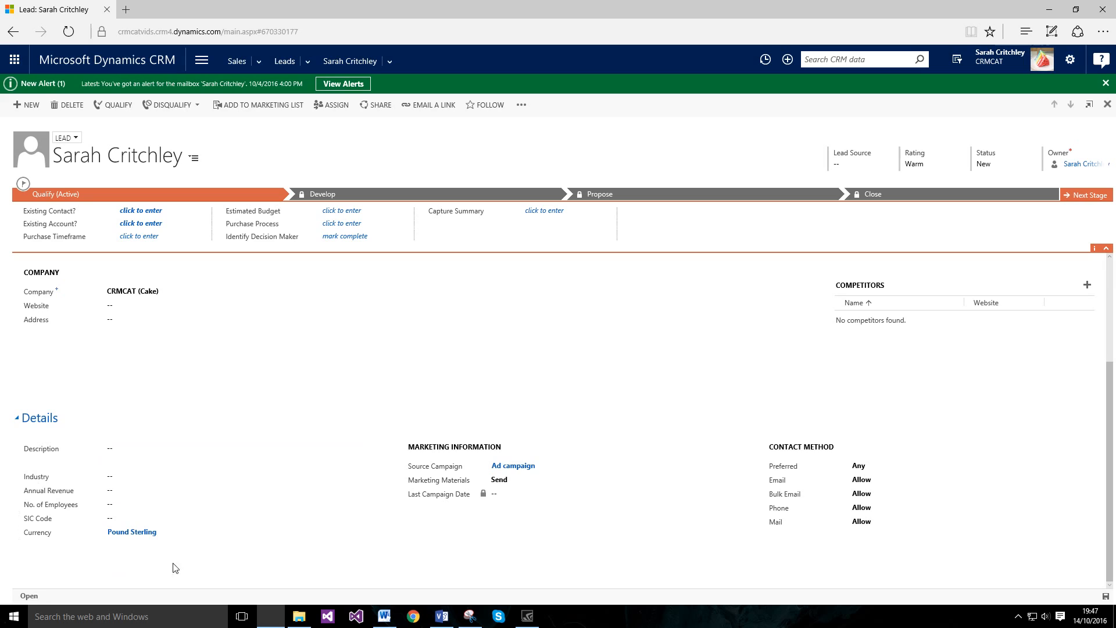
pyautogui.scroll(3, 556, 435)
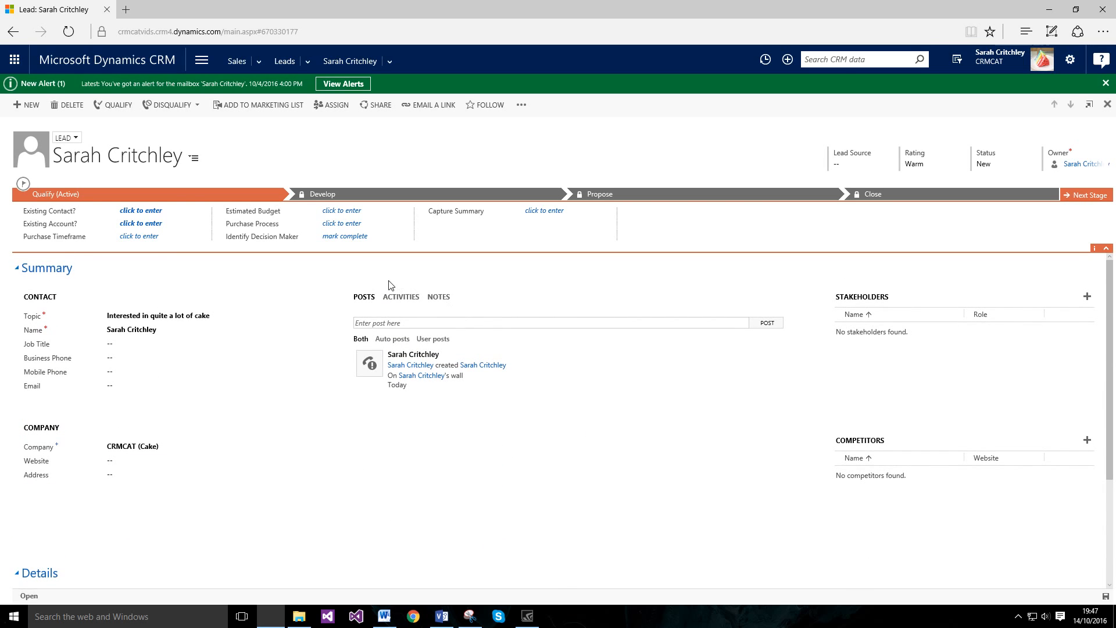
pyautogui.click(400, 297)
pyautogui.click(437, 297)
pyautogui.click(401, 298)
pyautogui.click(372, 300)
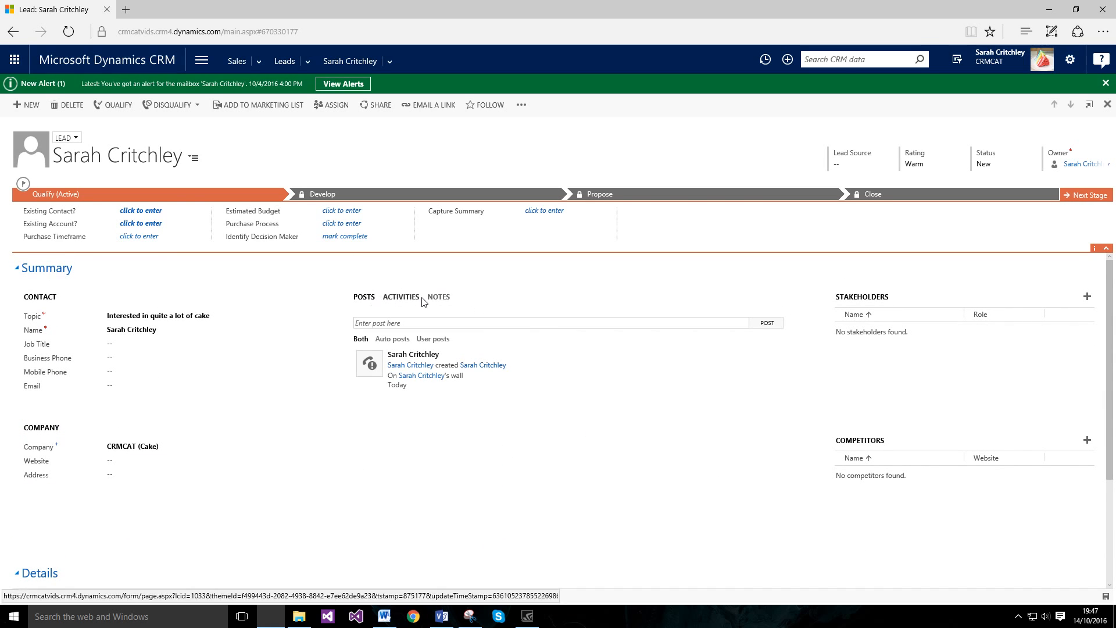
pyautogui.click(409, 300)
pyautogui.click(434, 299)
pyautogui.click(401, 297)
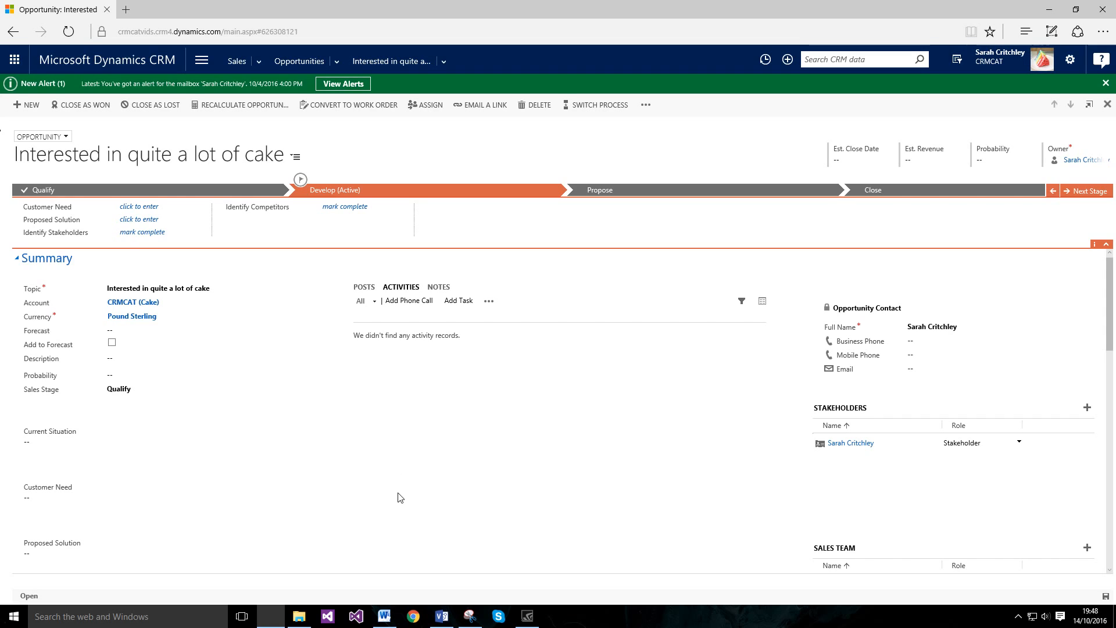
# Step: Switch from the cake opportunity to the Visio Lead-to-Invoice comparison chart
pyautogui.click(442, 616)
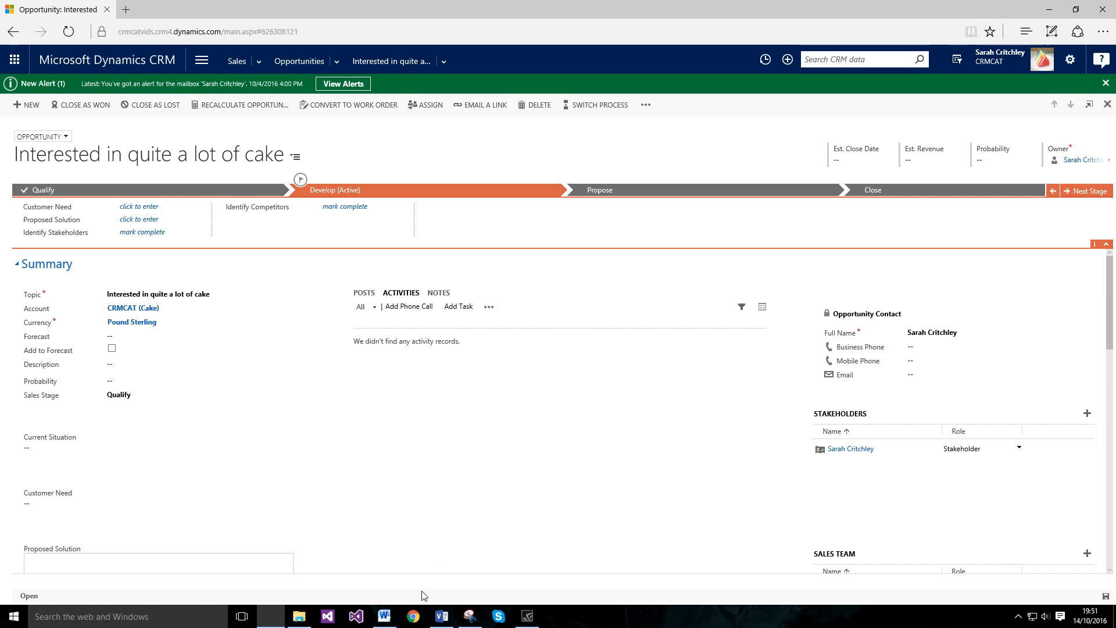
pyautogui.click(441, 616)
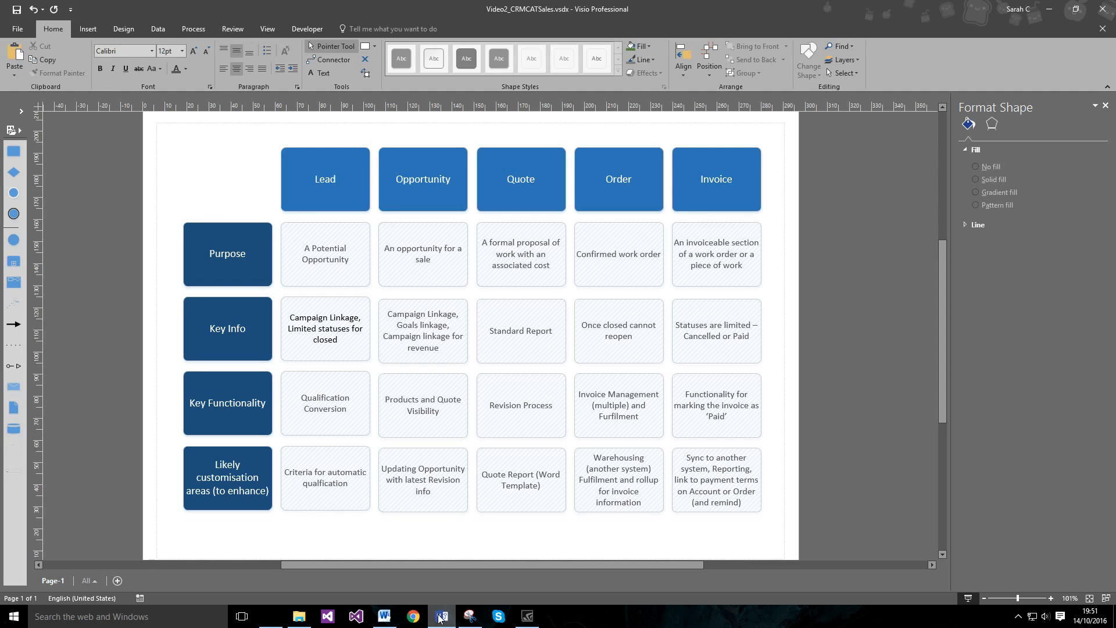
# Step: Minimise Visio to return to the cake opportunity at Develop (Active)
pyautogui.moveTo(441, 618)
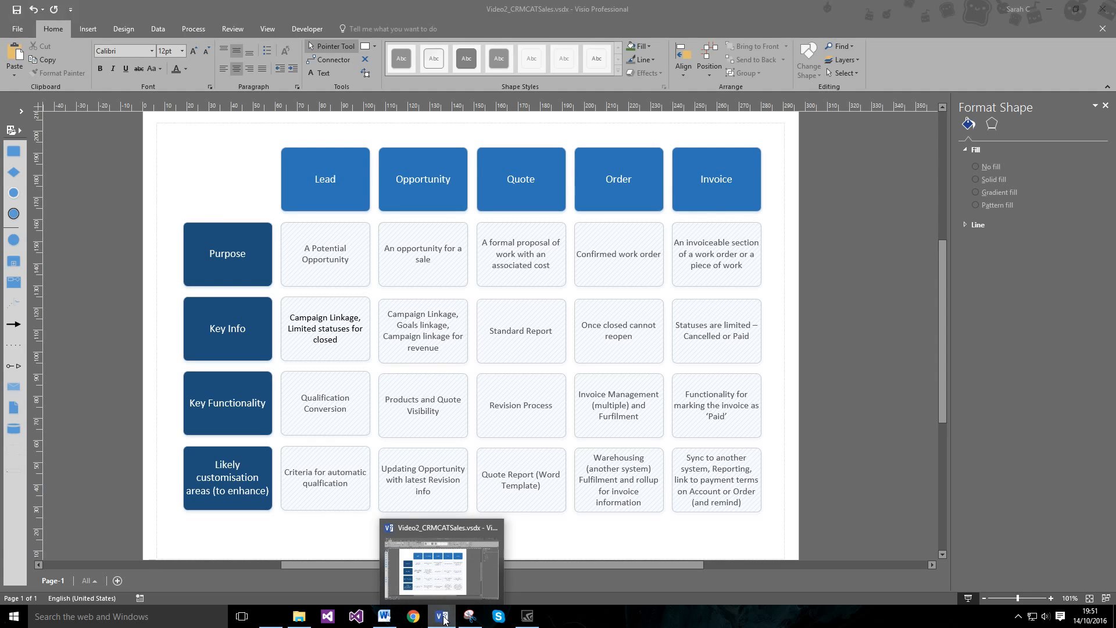
pyautogui.click(442, 618)
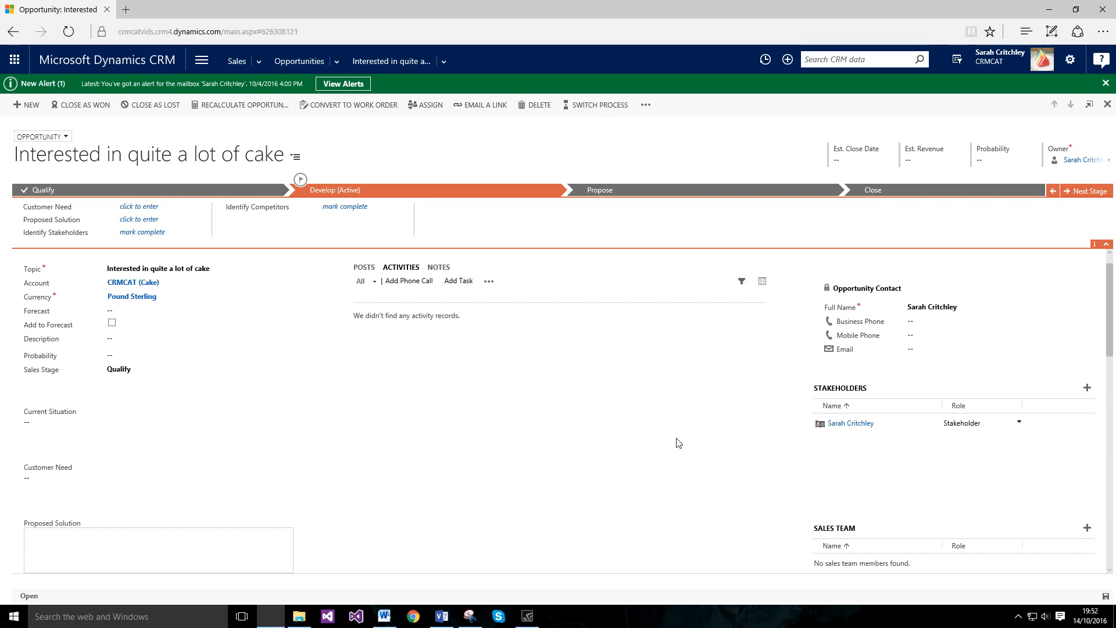
# Step: Set the header's estimated close date to 31 December 2016 and commit it
pyautogui.click(889, 162)
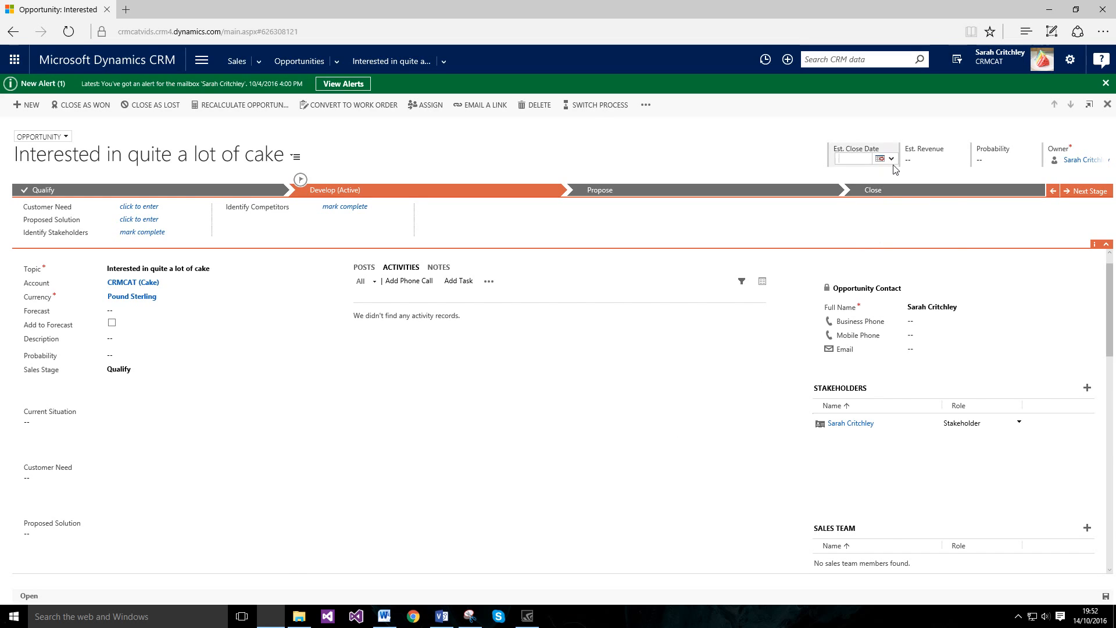
pyautogui.click(890, 158)
pyautogui.click(952, 169)
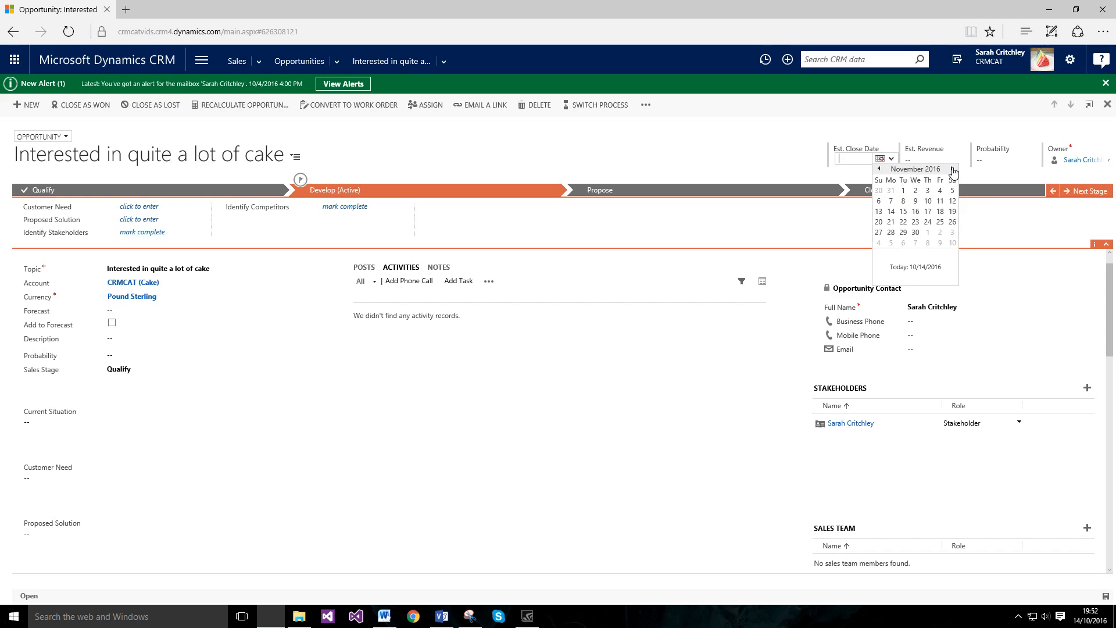
pyautogui.click(952, 170)
pyautogui.click(952, 232)
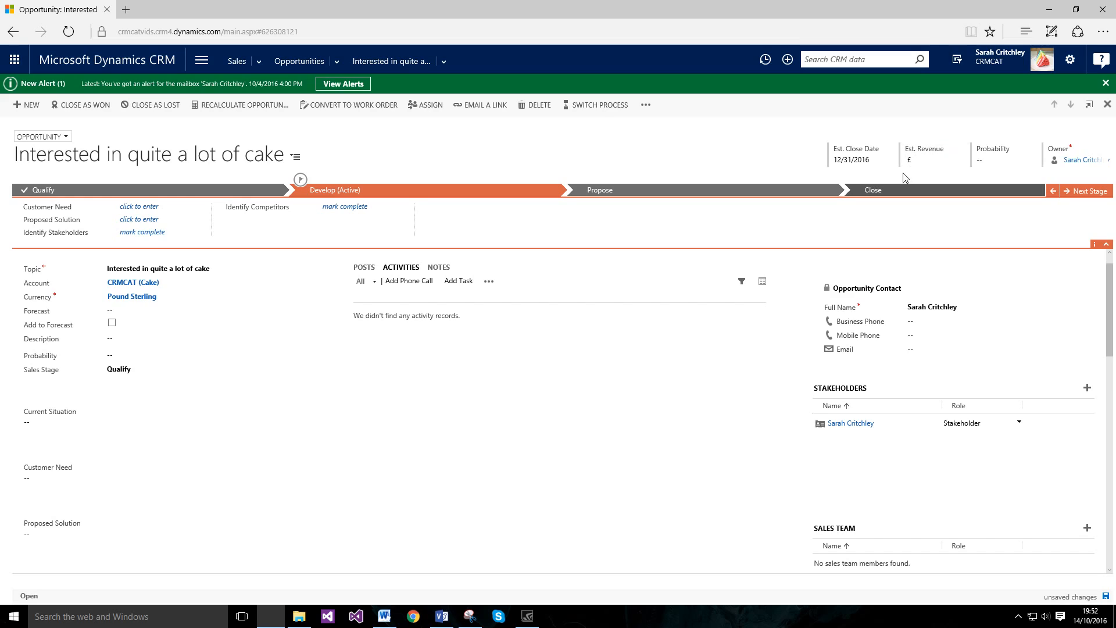
pyautogui.click(903, 172)
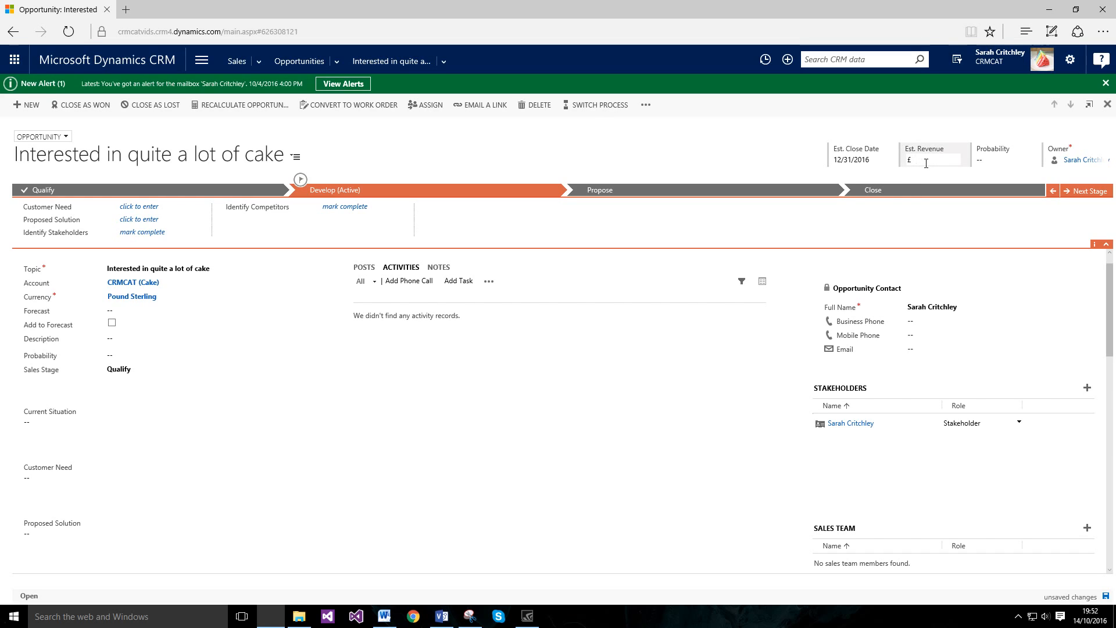
pyautogui.click(887, 195)
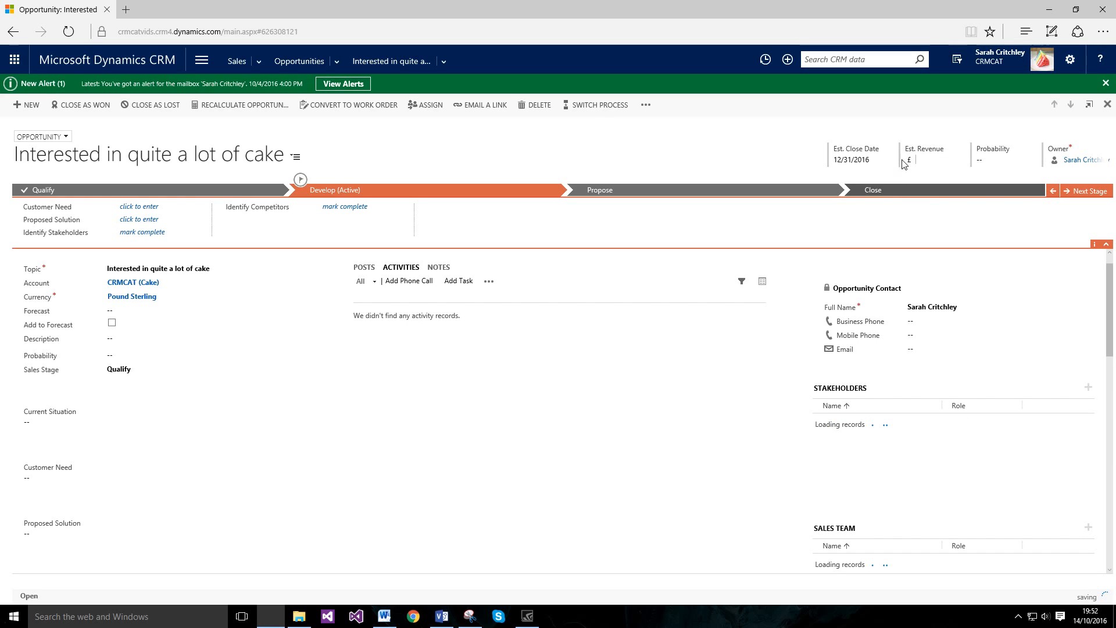
# Step: Begin editing the probability in the Summary and check the Visio sales-process diagram
pyautogui.click(995, 170)
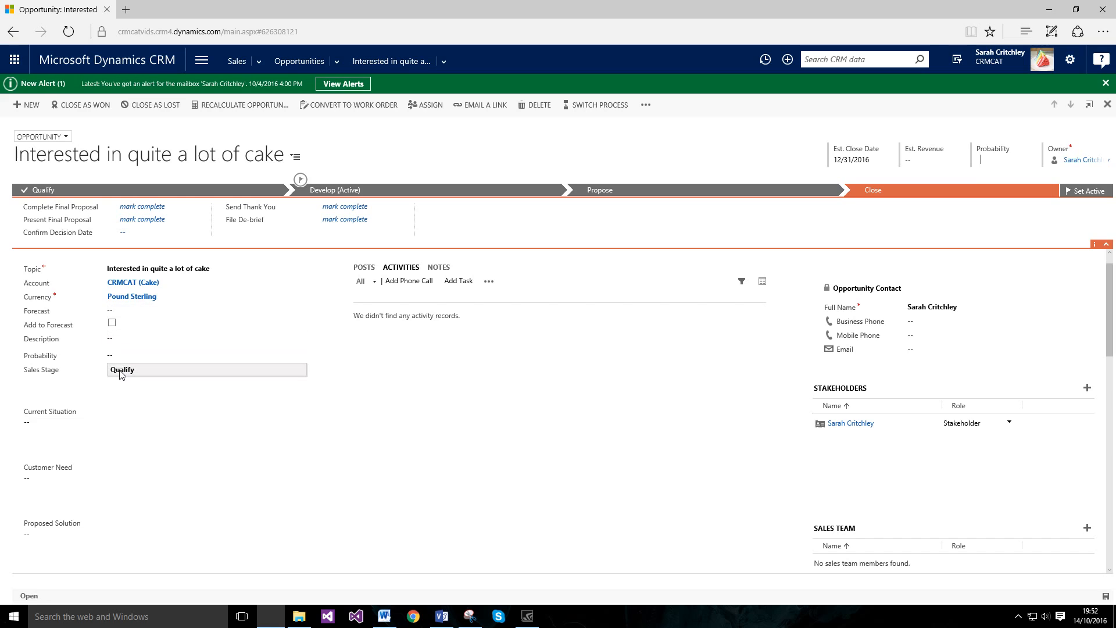
pyautogui.click(160, 355)
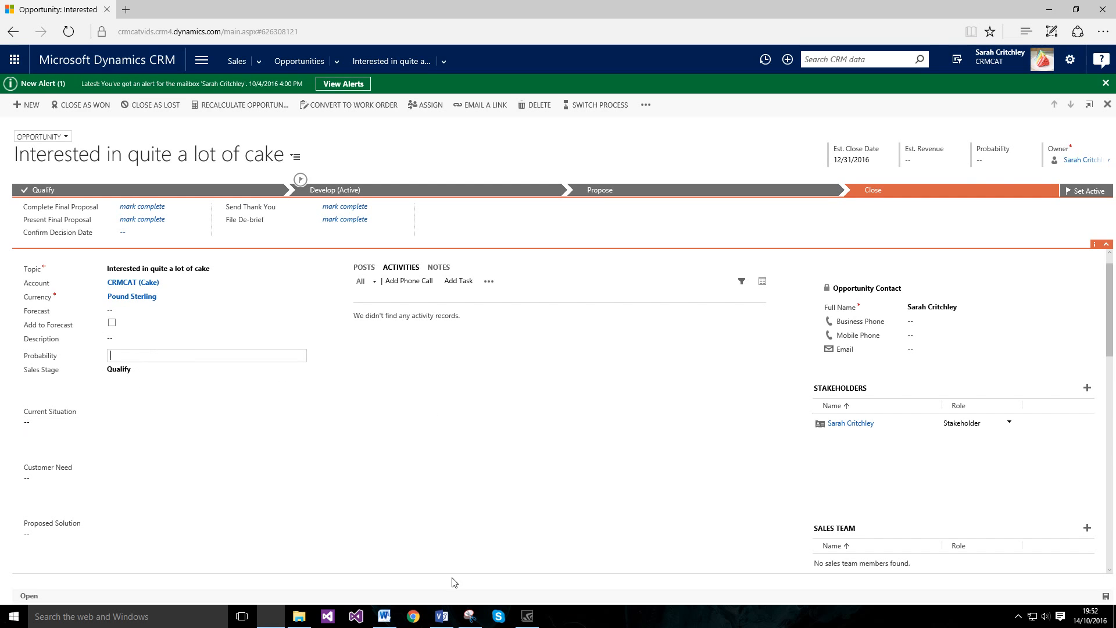
pyautogui.click(441, 614)
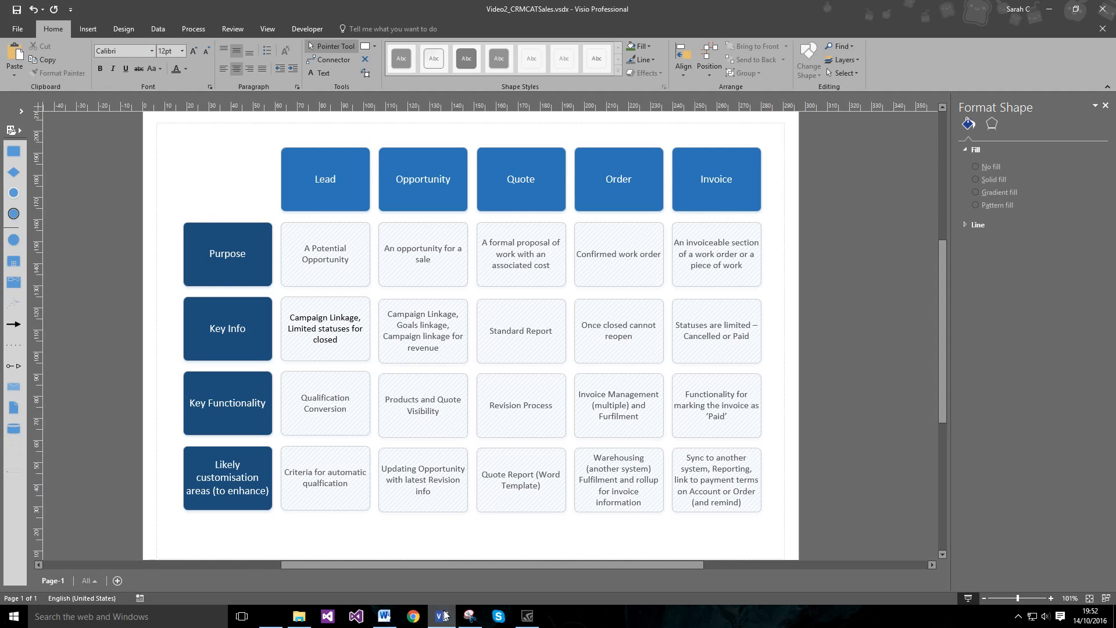
pyautogui.click(443, 615)
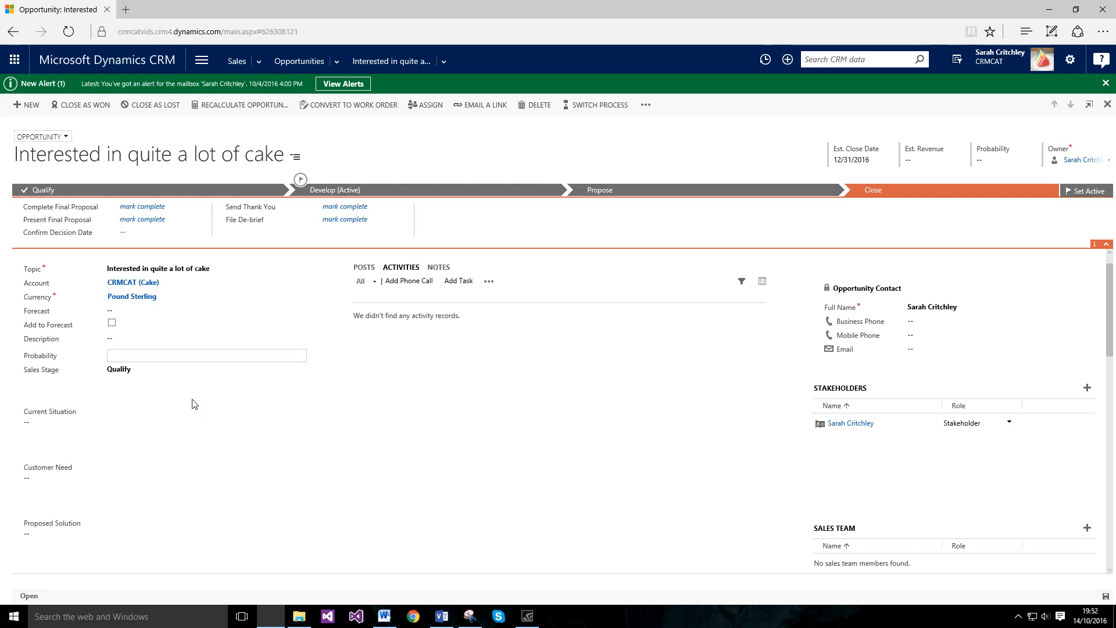
# Step: Enter 50 in the Summary section's Probability field and commit it
pyautogui.click(184, 381)
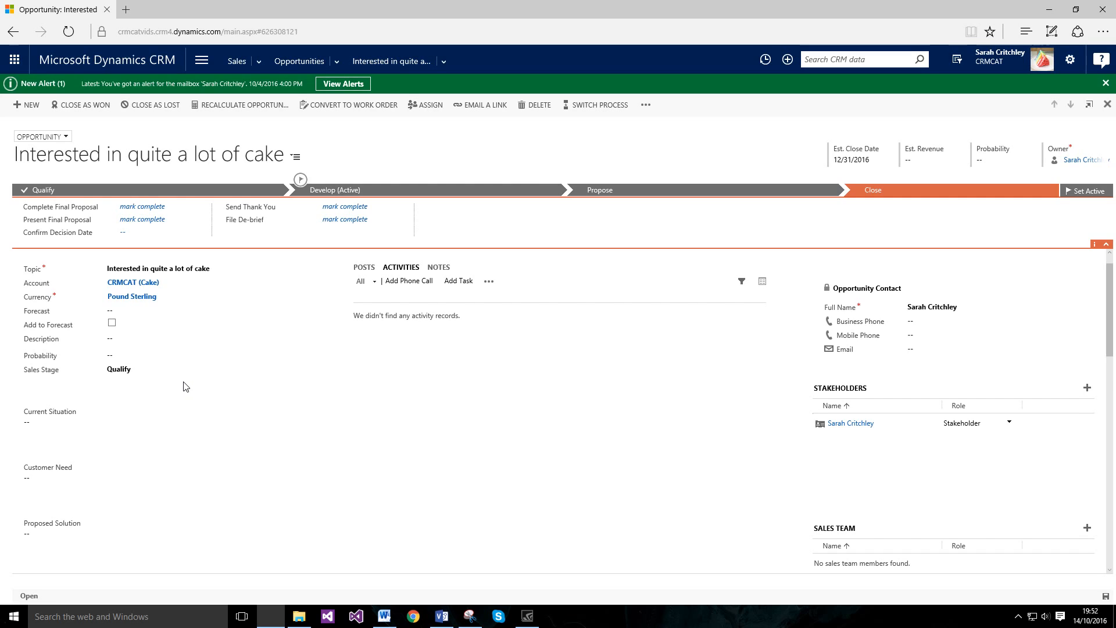
pyautogui.click(156, 354)
pyautogui.moveTo(39, 355)
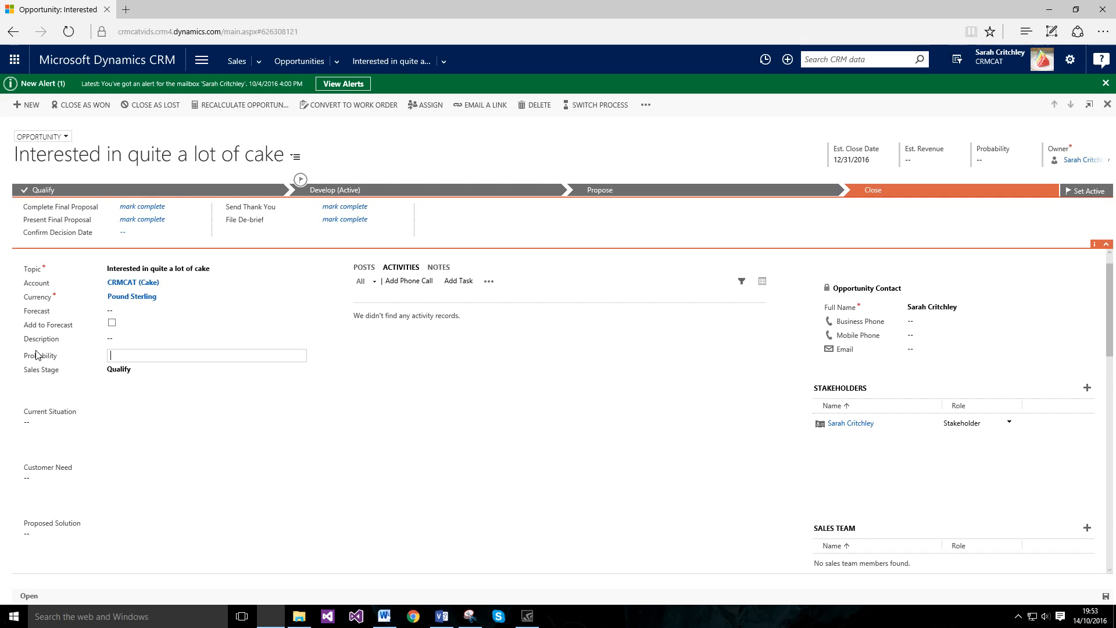
pyautogui.write('50')
pyautogui.click(126, 390)
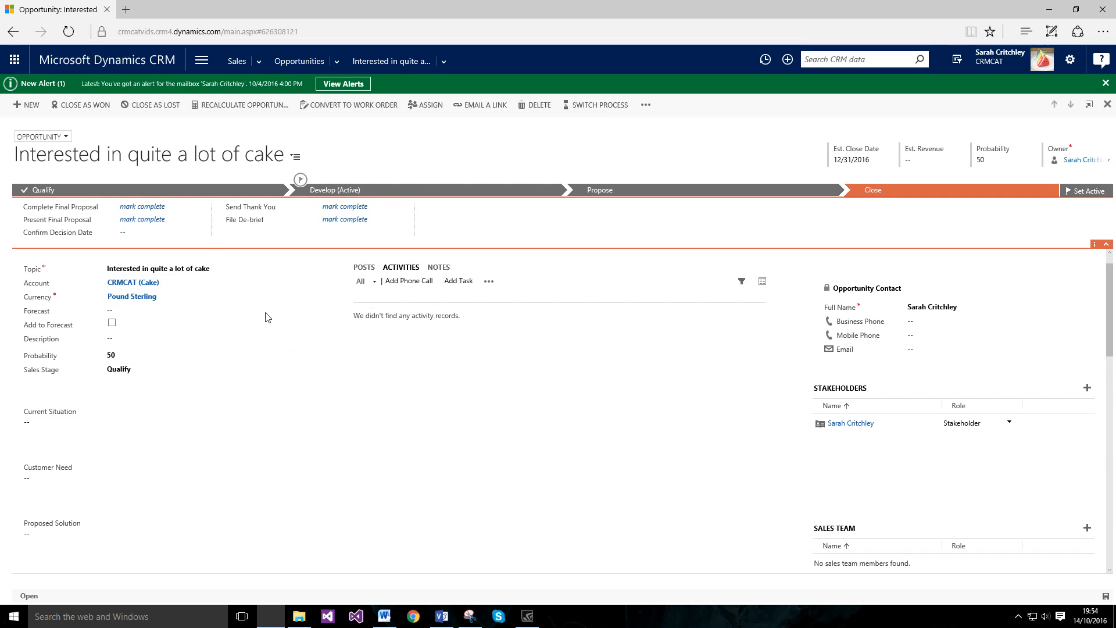
# Step: Describe the cake shortage as Current Situation, with Customer Need 'Cake' and Proposed Solution 'More Cake'
pyautogui.click(169, 426)
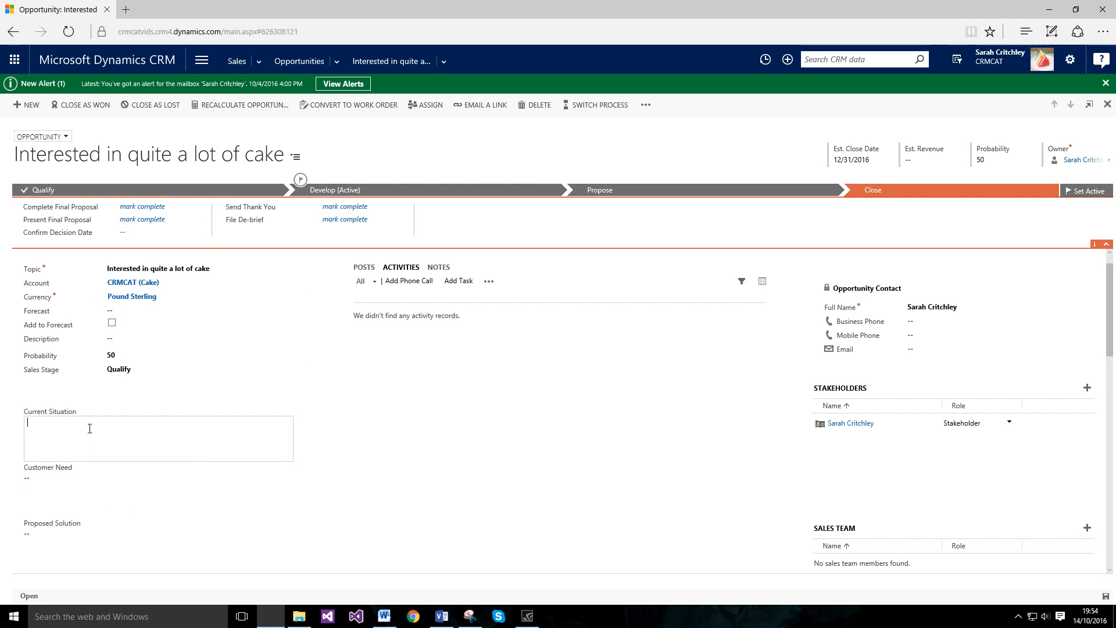
pyautogui.write("Hasn't got a lot of cake at the moment, and needs some more cake")
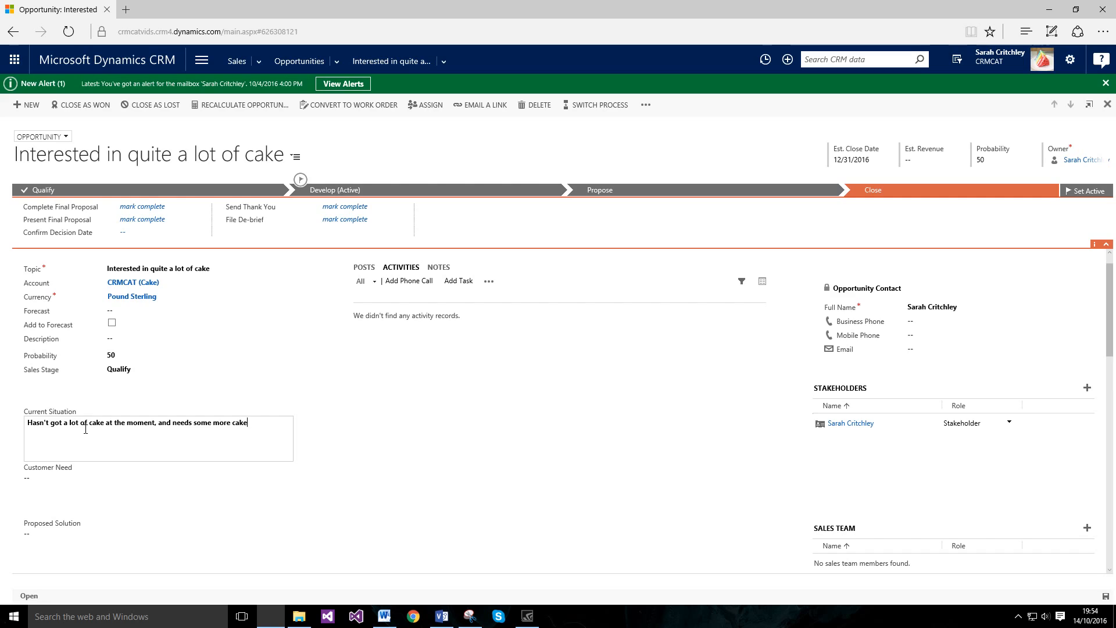
pyautogui.press('Tab')
pyautogui.press('Tab')
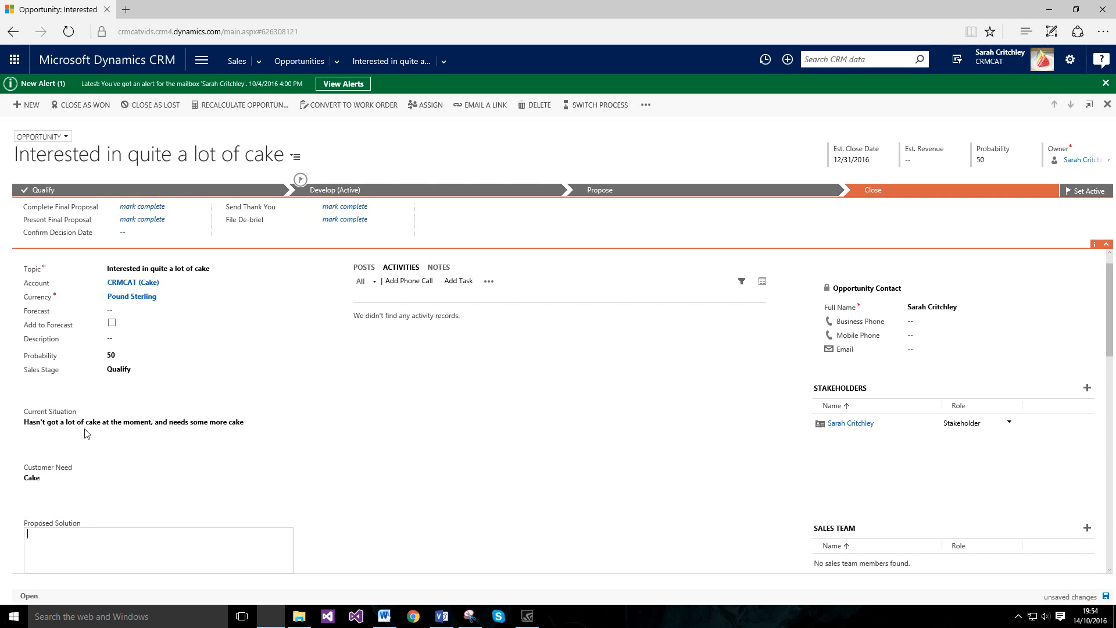
pyautogui.write('More Cake')
pyautogui.scroll(-2, 296, 407)
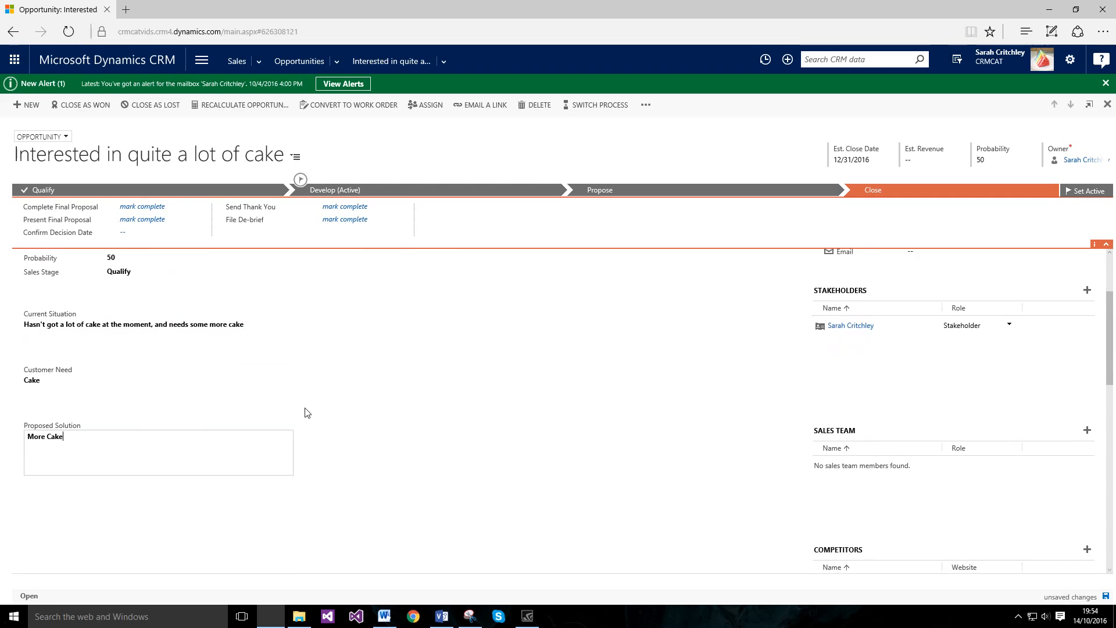
pyautogui.scroll(3, 306, 411)
pyautogui.click(1106, 595)
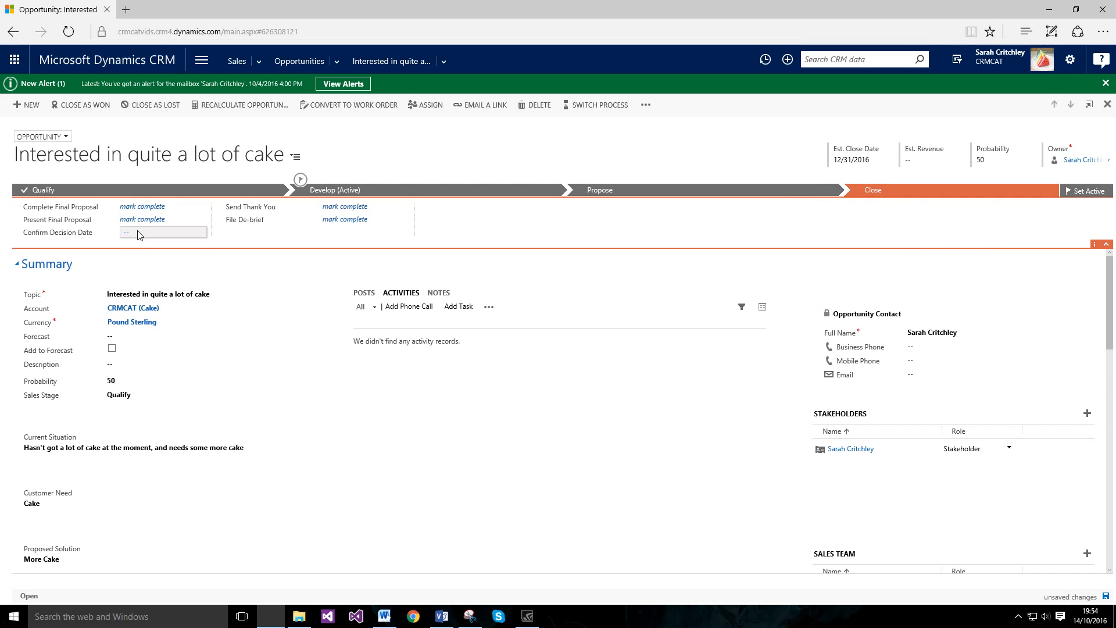
# Step: Scroll the opportunity form down to the empty Product Line Items section showing £0.00 Detail Amount
pyautogui.scroll(-2, 497, 440)
pyautogui.scroll(-8, 497, 440)
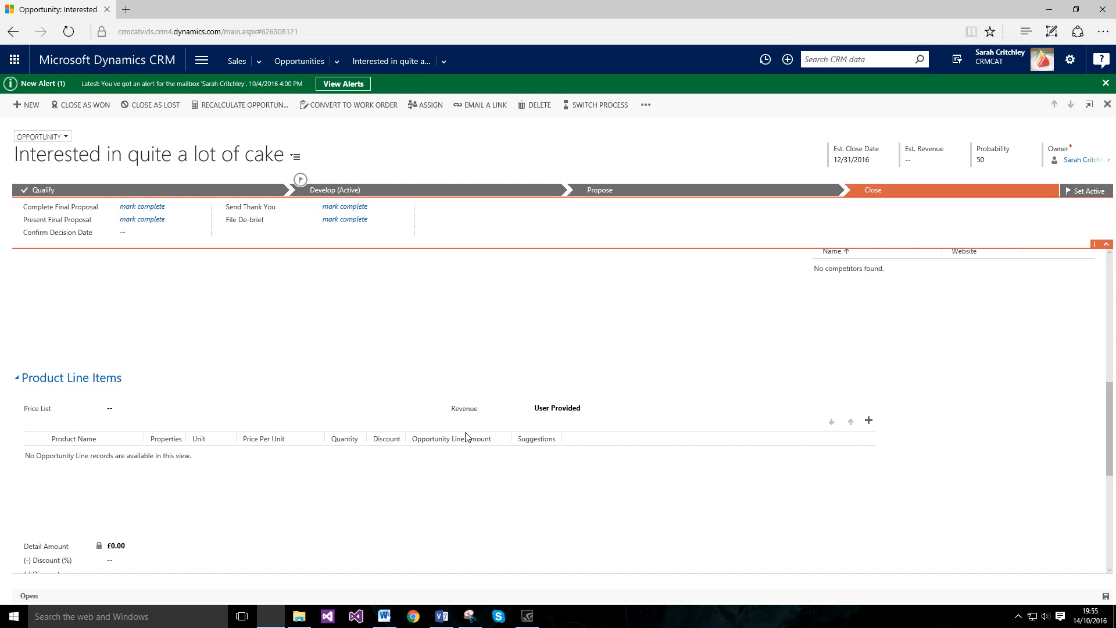
pyautogui.scroll(3, 232, 337)
pyautogui.click(201, 61)
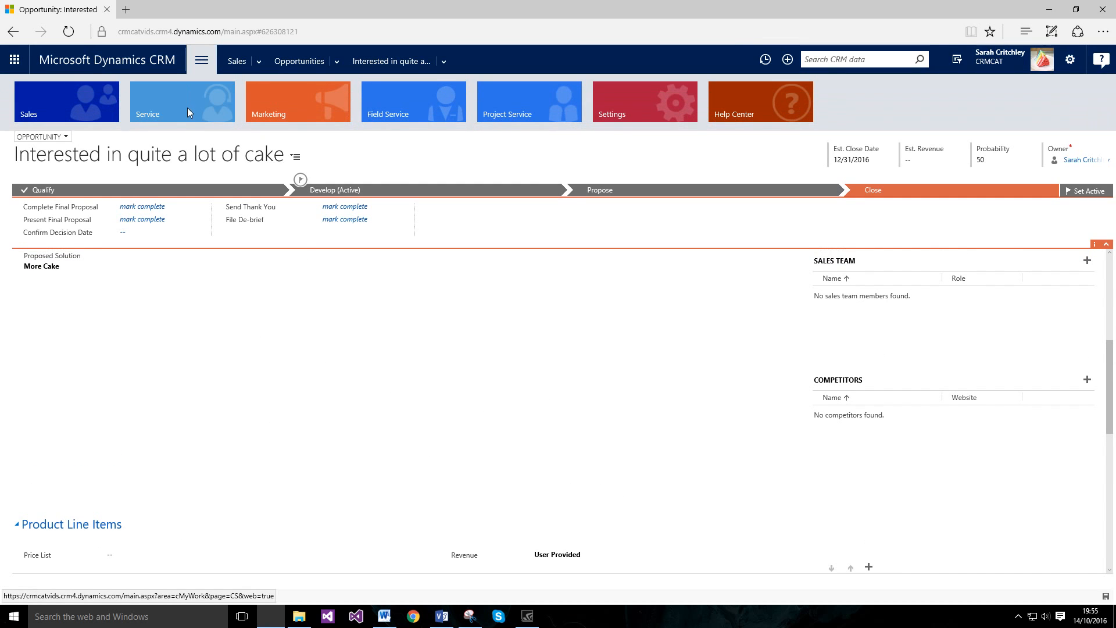
pyautogui.click(475, 366)
pyautogui.scroll(5, 475, 366)
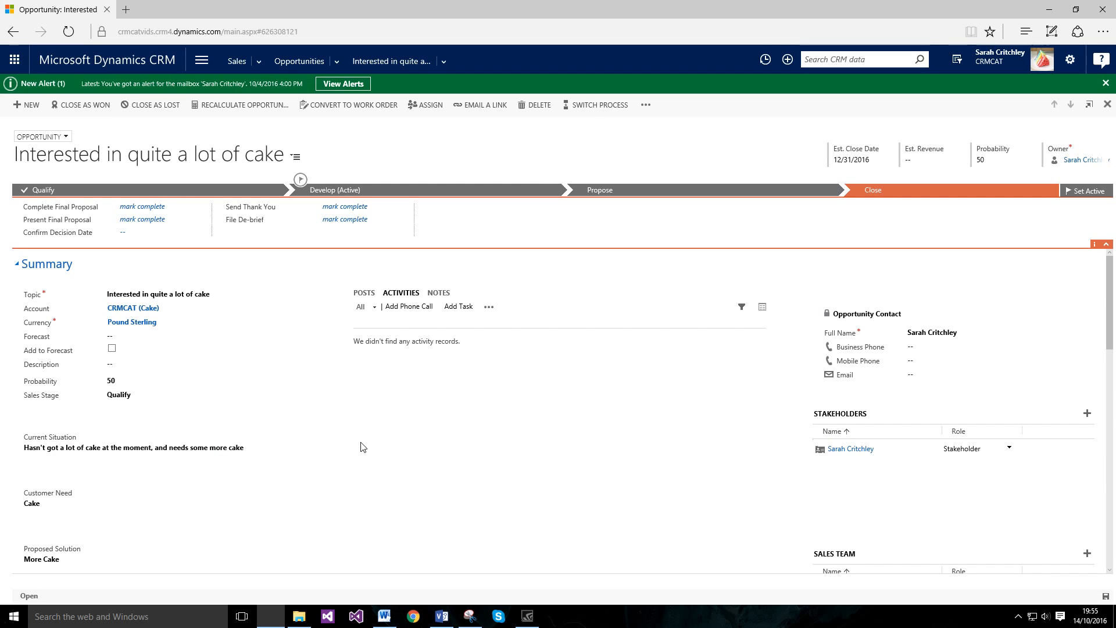
pyautogui.scroll(-4, 363, 445)
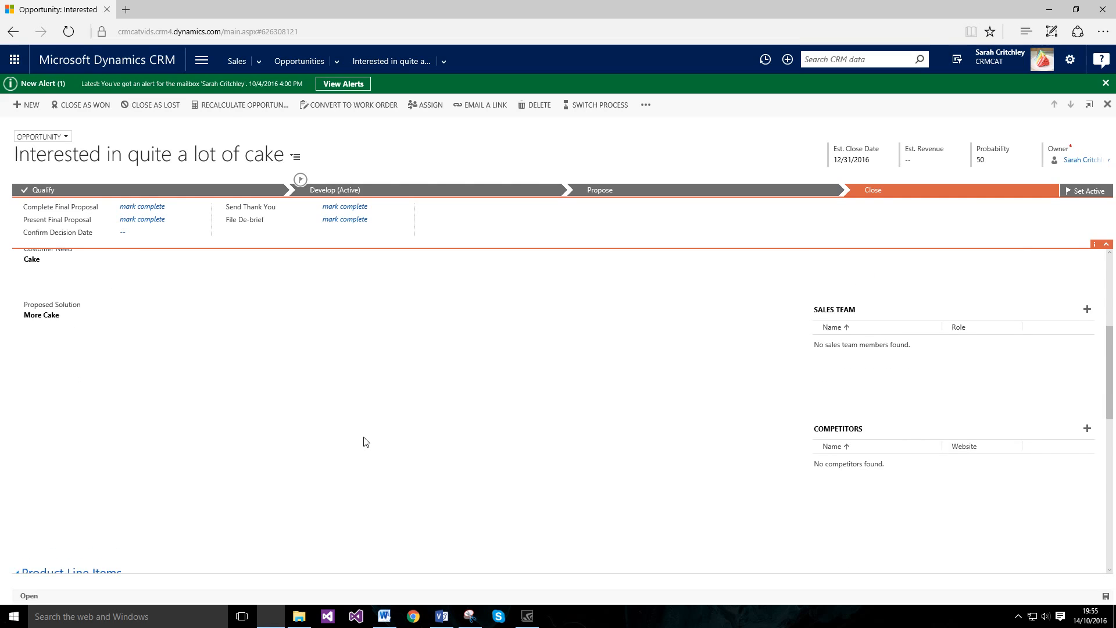
pyautogui.scroll(-2, 365, 442)
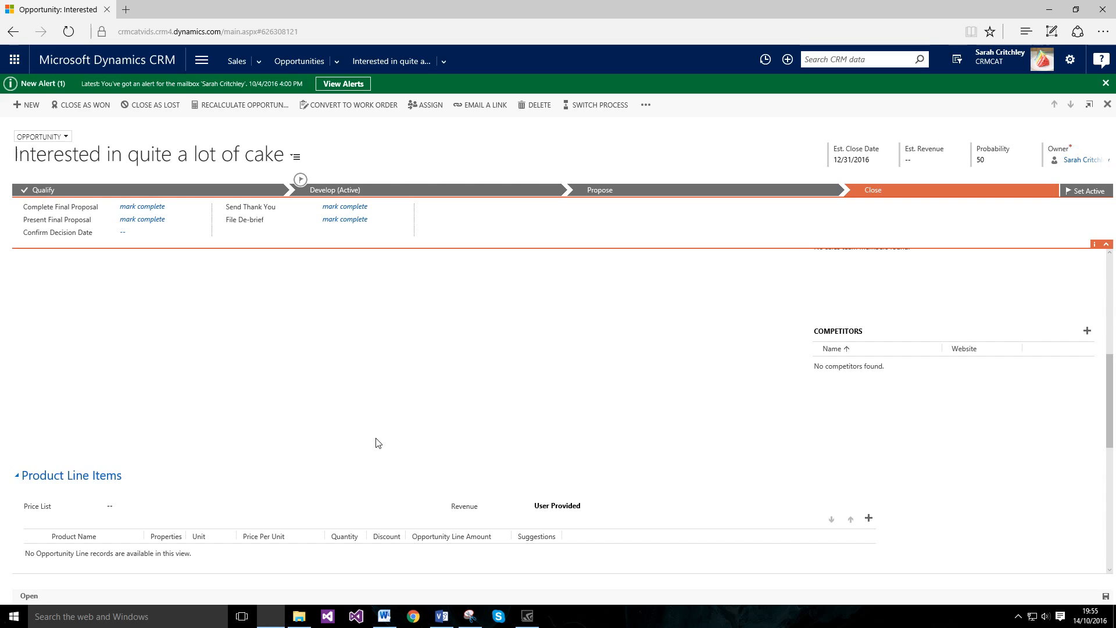
pyautogui.scroll(-3, 352, 431)
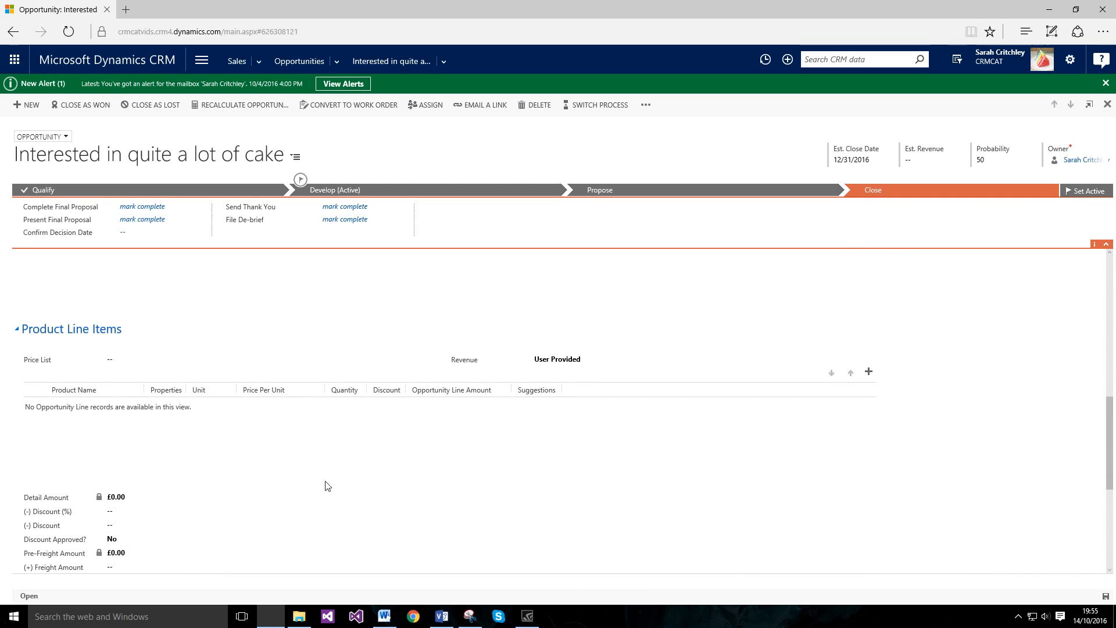
# Step: Assign the RRP Cakes price list and make the opportunity revenue system calculated
pyautogui.click(145, 360)
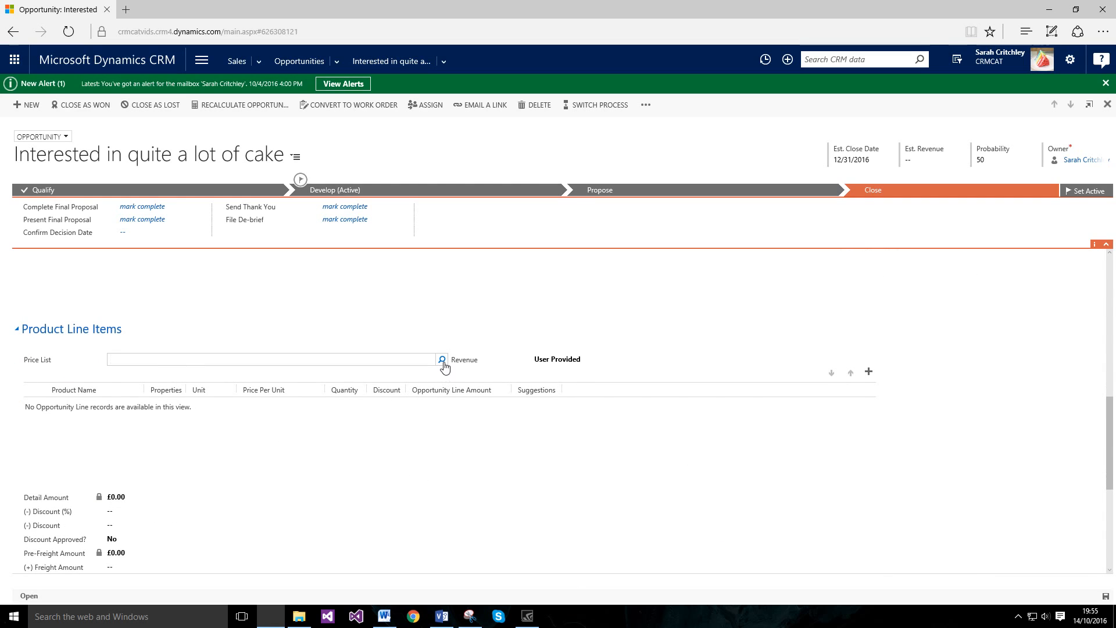
pyautogui.click(442, 360)
pyautogui.click(328, 380)
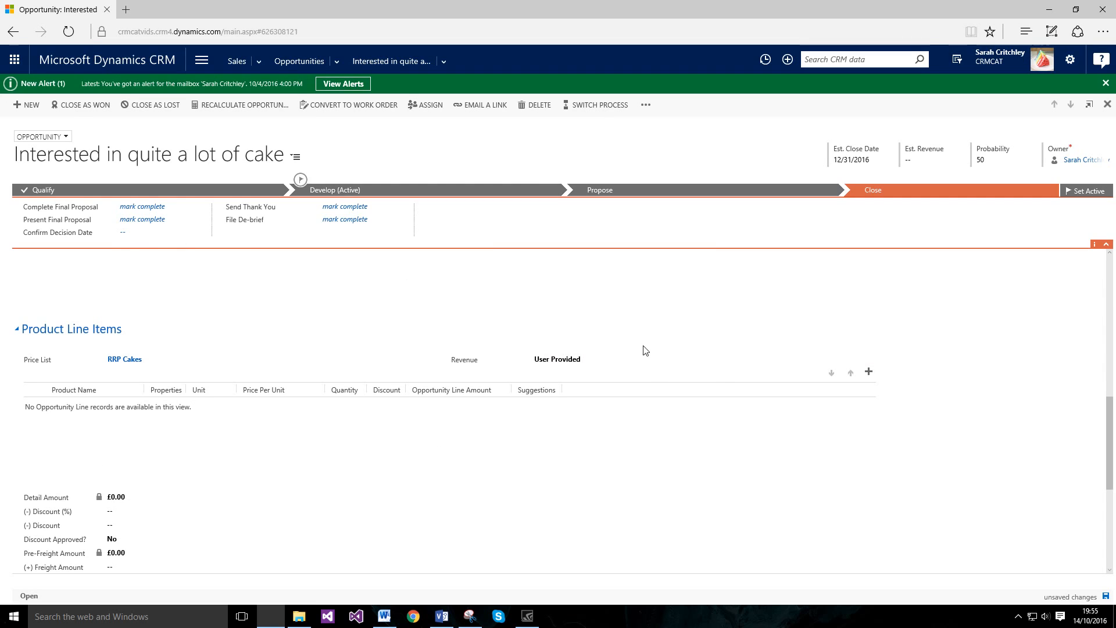
pyautogui.click(564, 368)
pyautogui.click(569, 363)
pyautogui.click(569, 364)
# Step: Add an existing-product line for Cake with quantity 50 at £10.00, giving £500.00 revenue
pyautogui.click(868, 371)
pyautogui.click(820, 391)
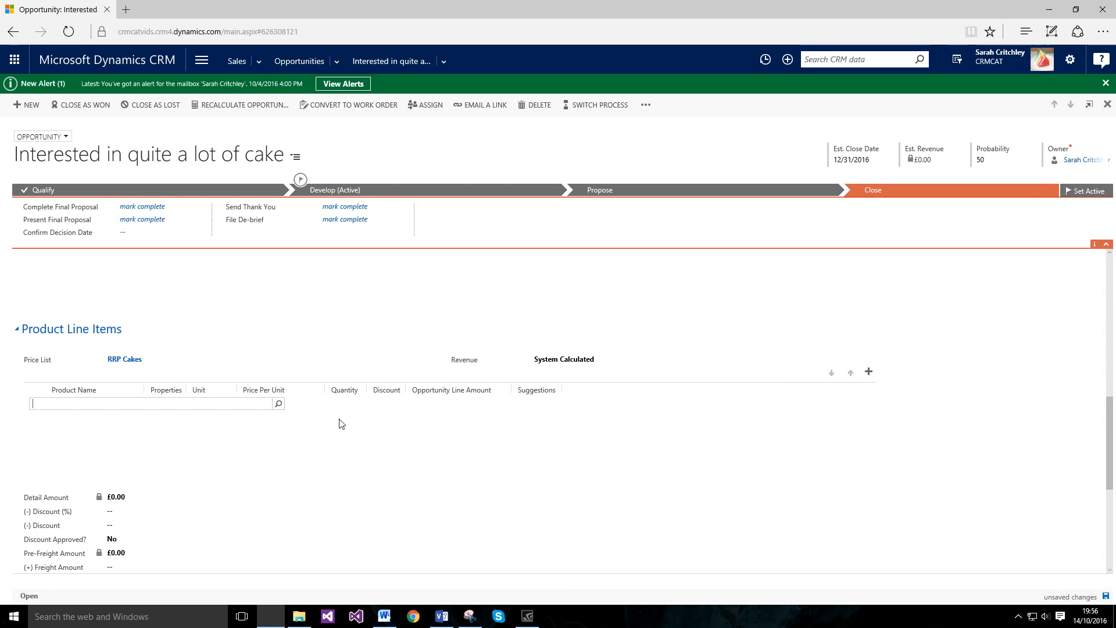
pyautogui.click(279, 404)
pyautogui.click(82, 444)
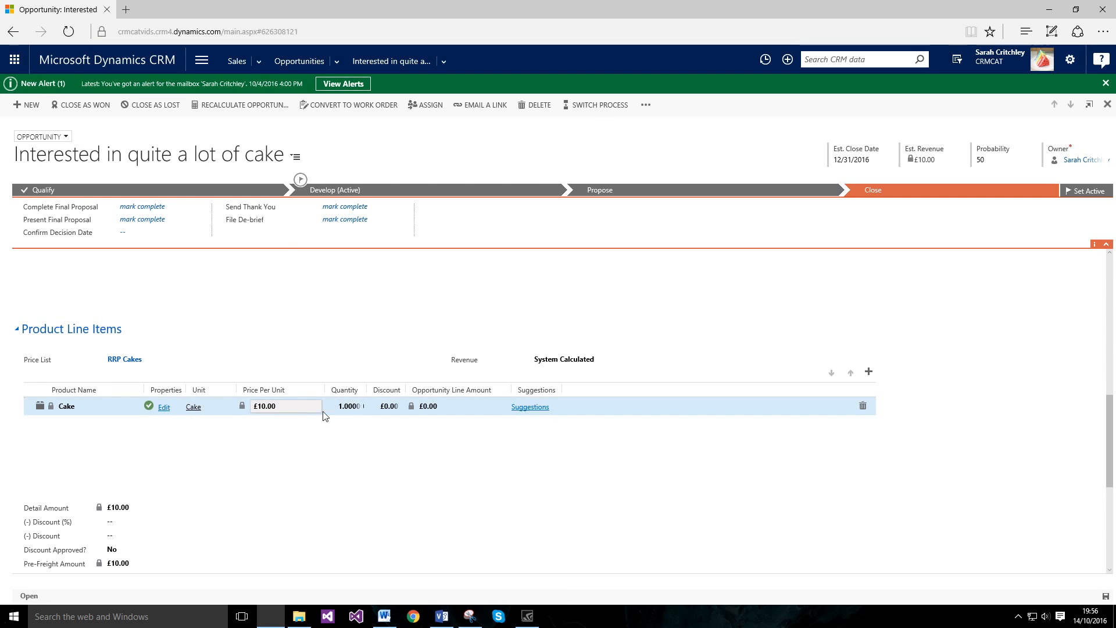
pyautogui.click(348, 405)
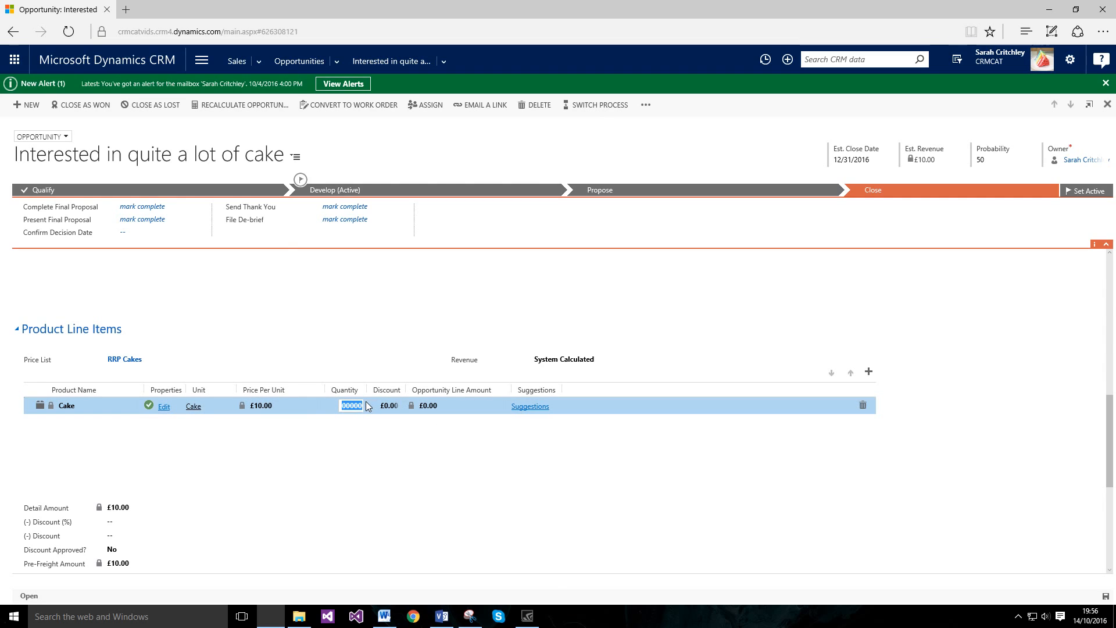
pyautogui.write('50')
pyautogui.click(382, 440)
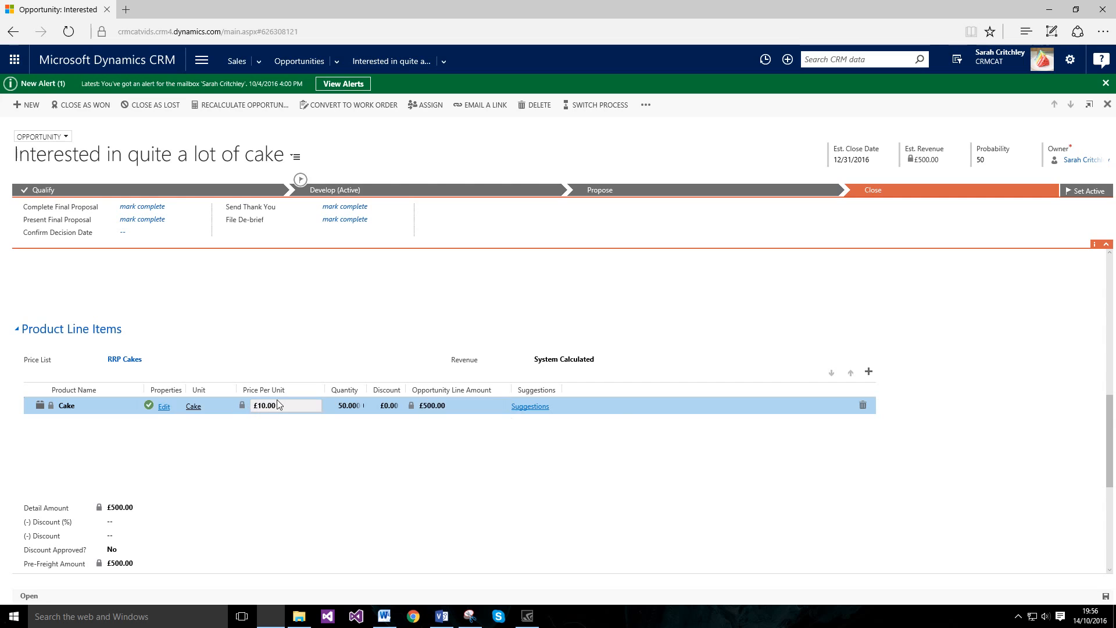
pyautogui.scroll(5, 421, 465)
pyautogui.scroll(3, 421, 465)
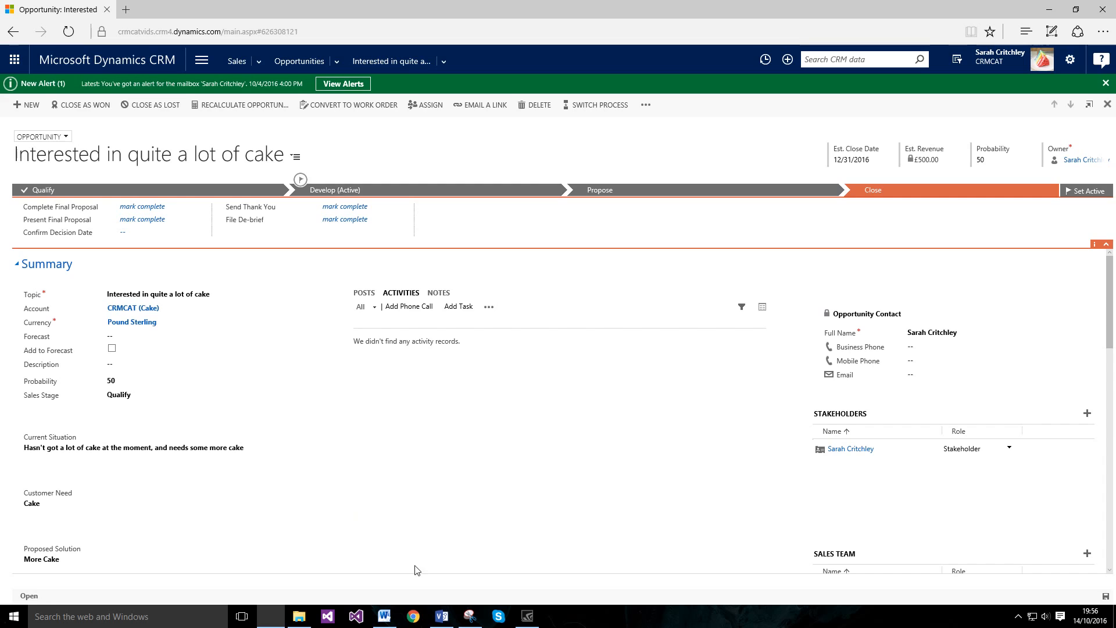
pyautogui.click(442, 616)
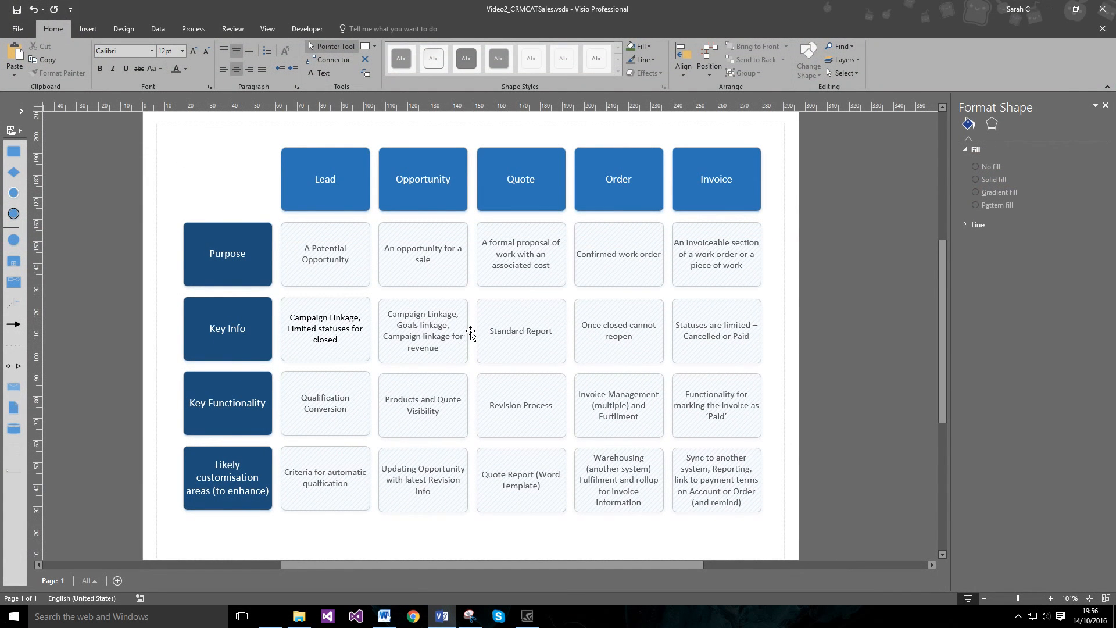
pyautogui.click(452, 335)
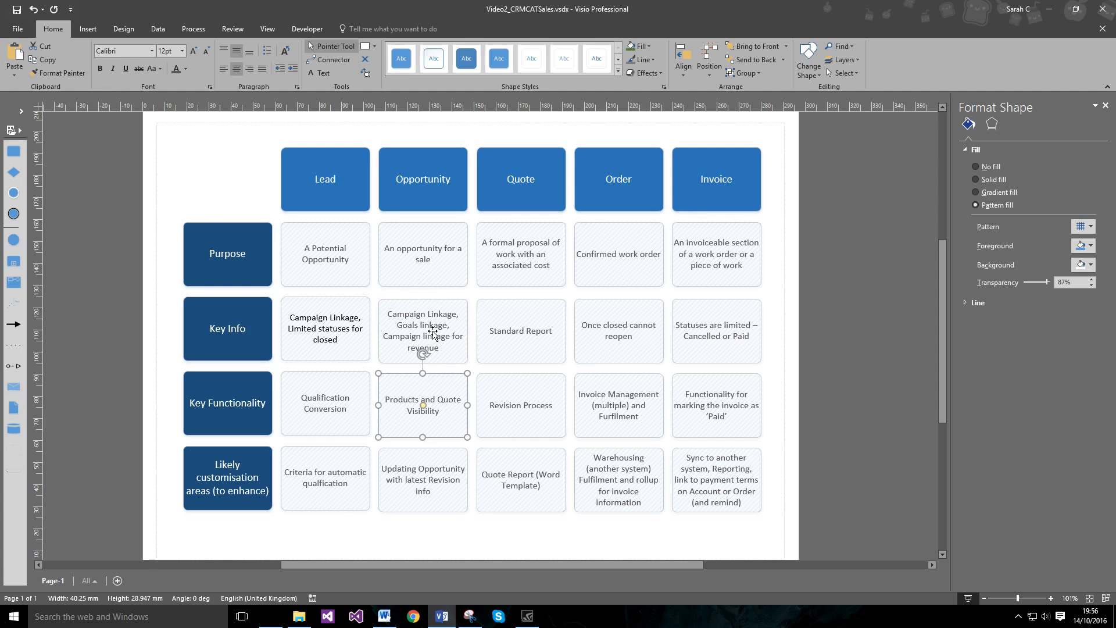
pyautogui.click(444, 411)
pyautogui.click(447, 342)
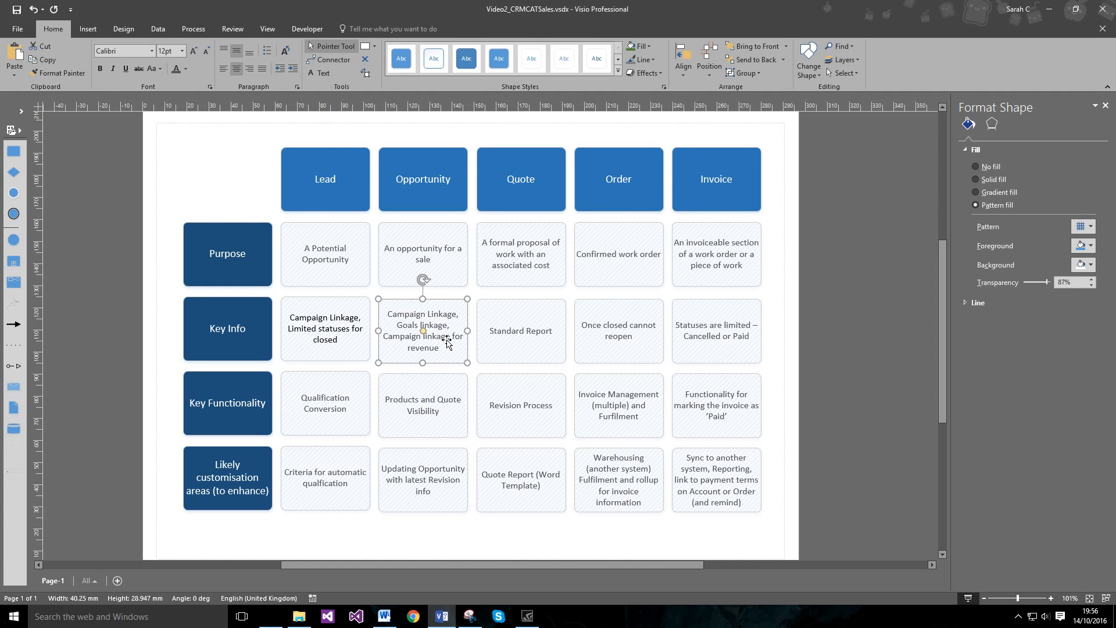
pyautogui.click(435, 612)
pyautogui.scroll(-9, 365, 437)
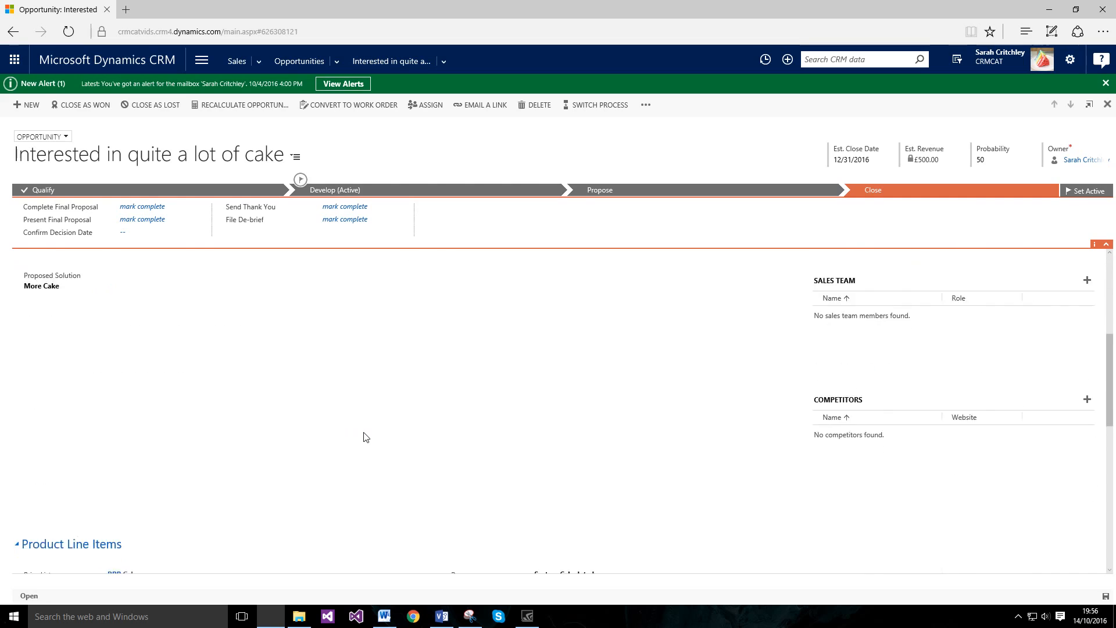
pyautogui.scroll(-2, 365, 437)
pyautogui.scroll(10, 365, 437)
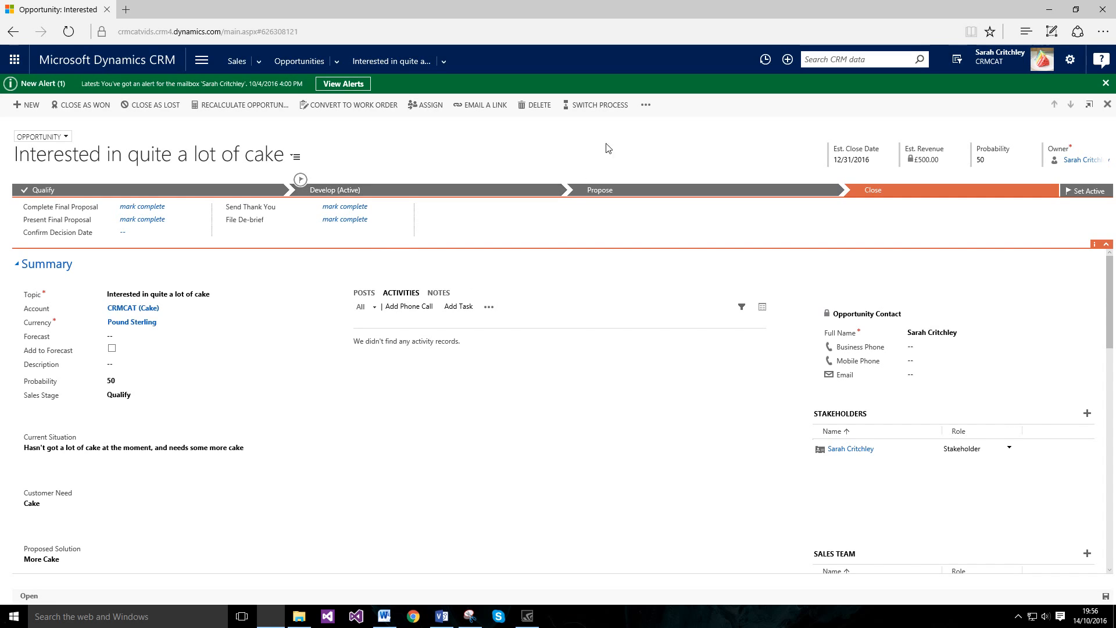
# Step: Open the opportunity form editor in a new window and scroll through the form layout
pyautogui.click(645, 105)
pyautogui.click(660, 143)
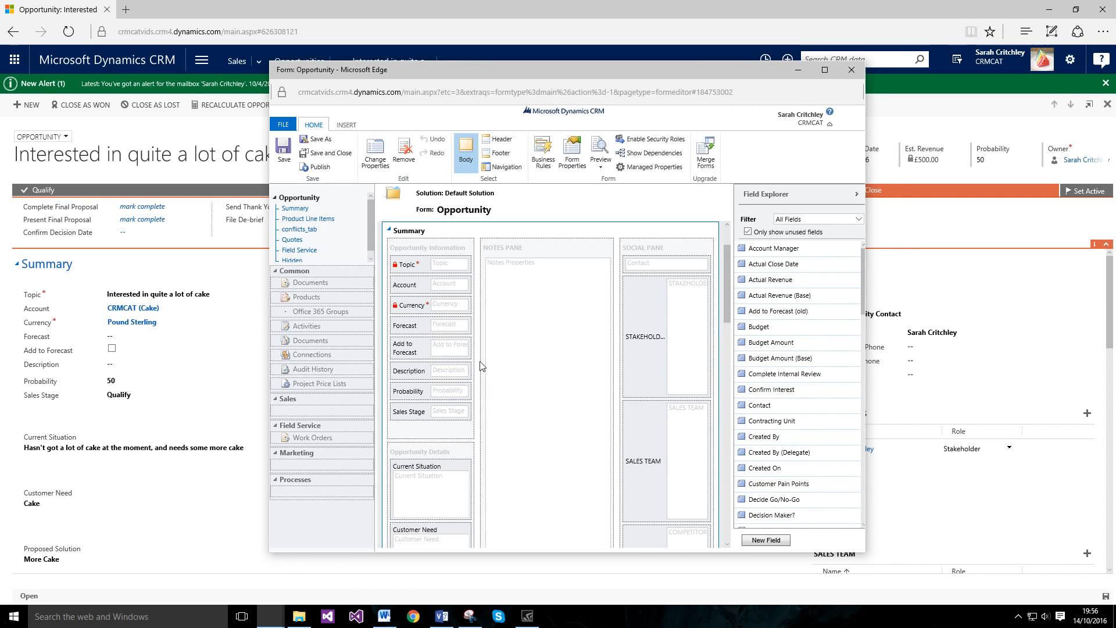
pyautogui.scroll(-7, 800, 431)
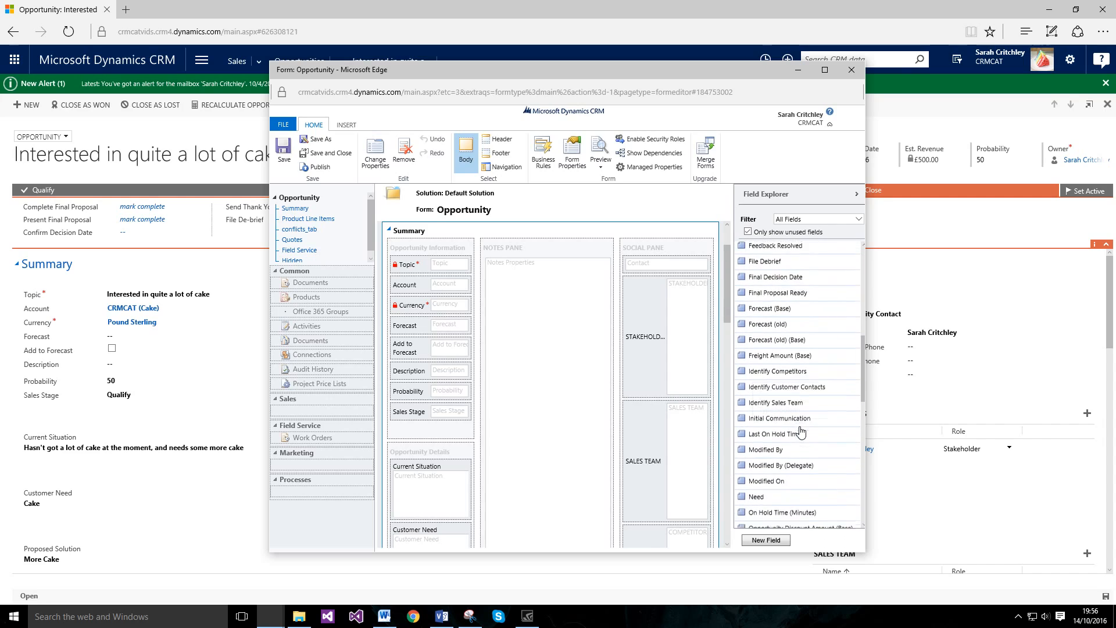
pyautogui.scroll(-3, 800, 431)
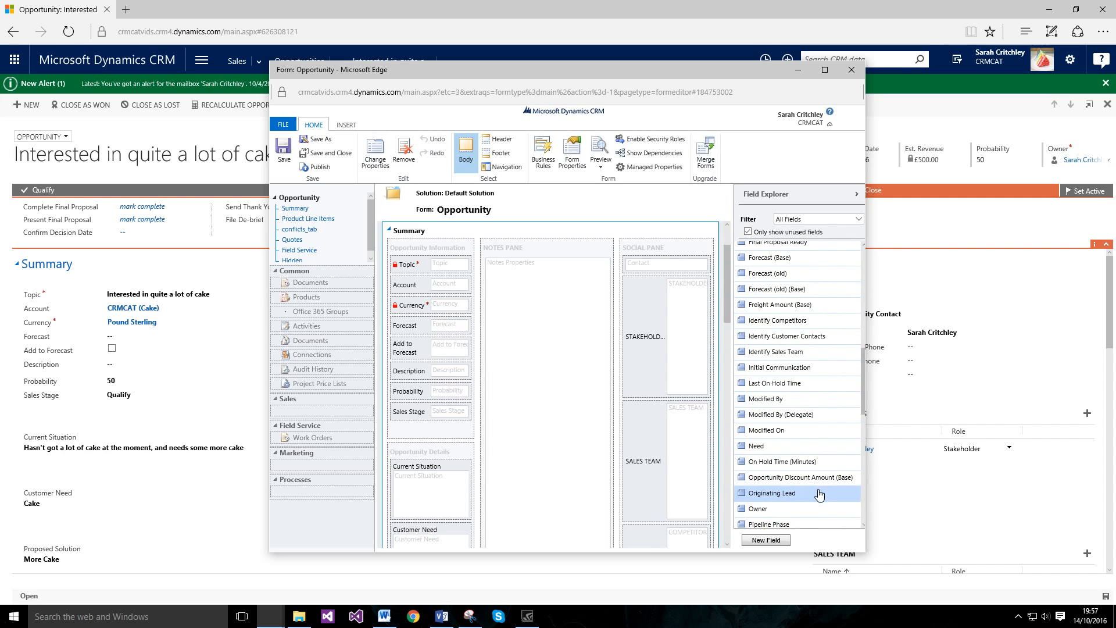
pyautogui.scroll(-3, 819, 494)
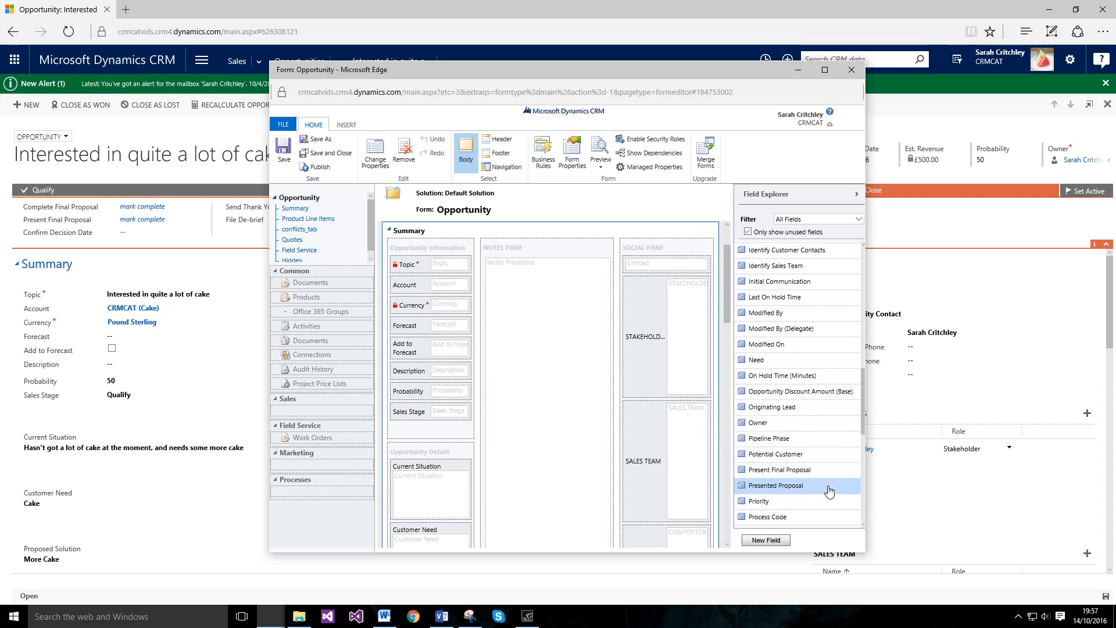
pyautogui.scroll(4, 831, 493)
pyautogui.scroll(6, 831, 491)
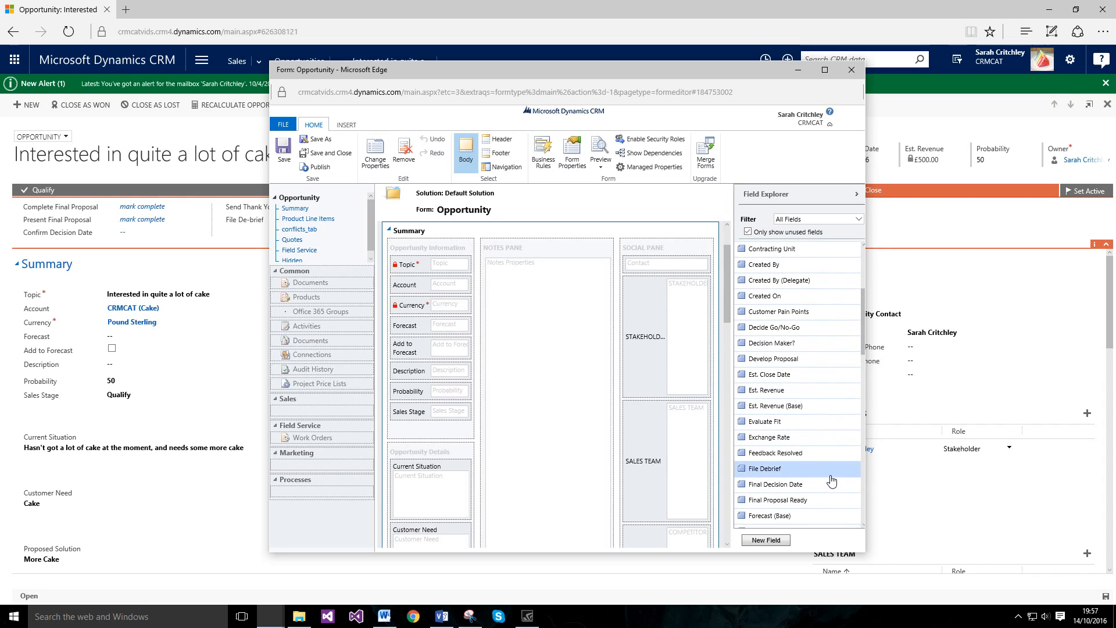
pyautogui.scroll(2, 831, 480)
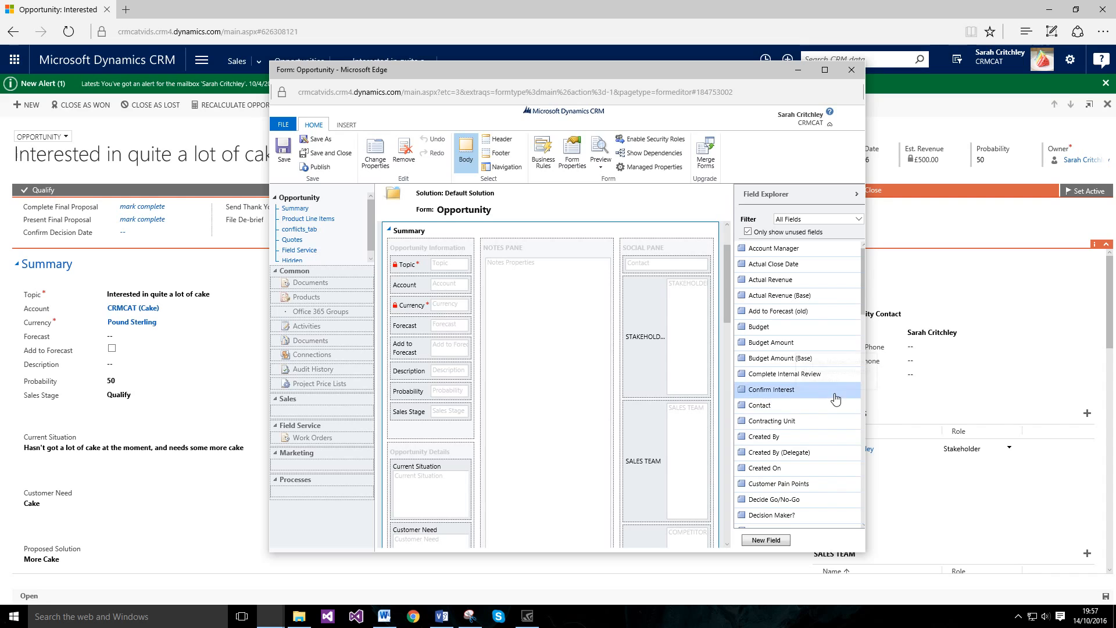
pyautogui.scroll(-8, 813, 384)
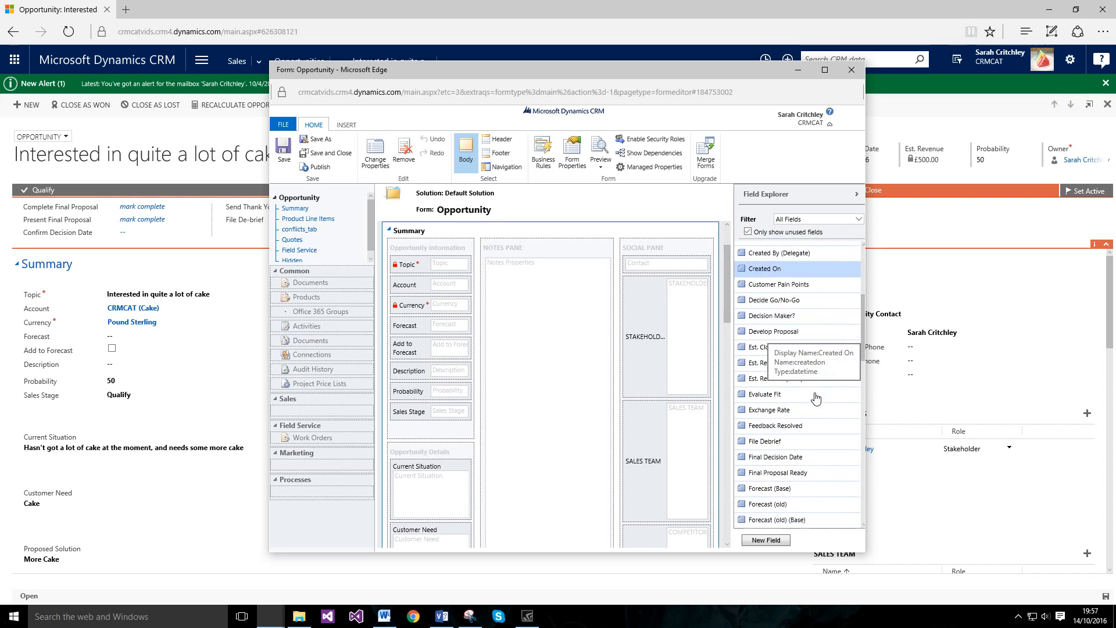
pyautogui.scroll(-3, 816, 397)
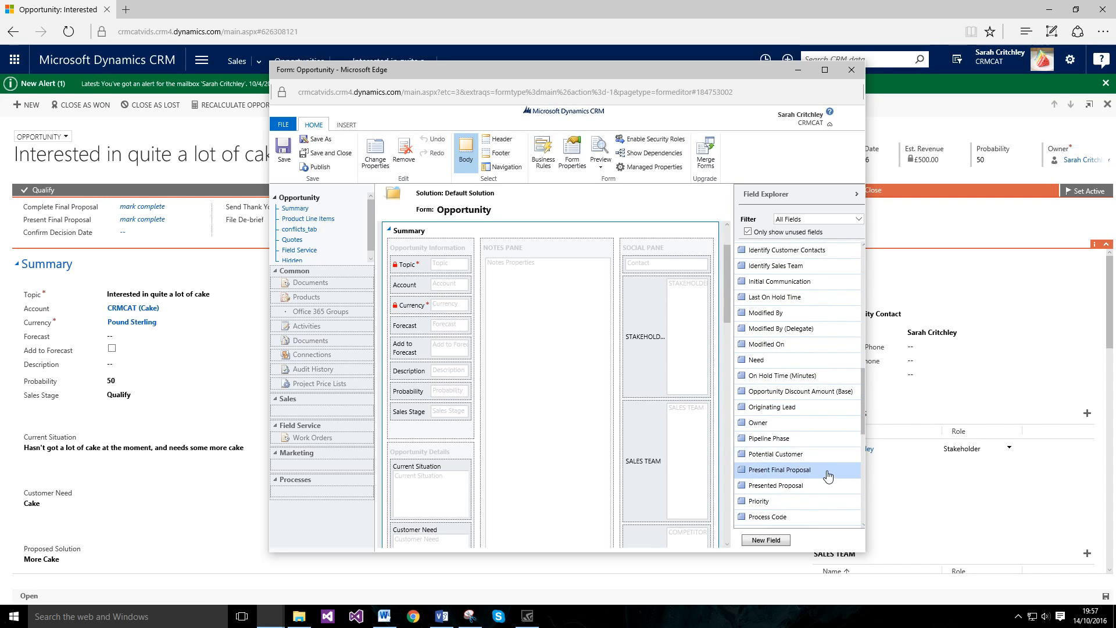
pyautogui.scroll(-3, 826, 460)
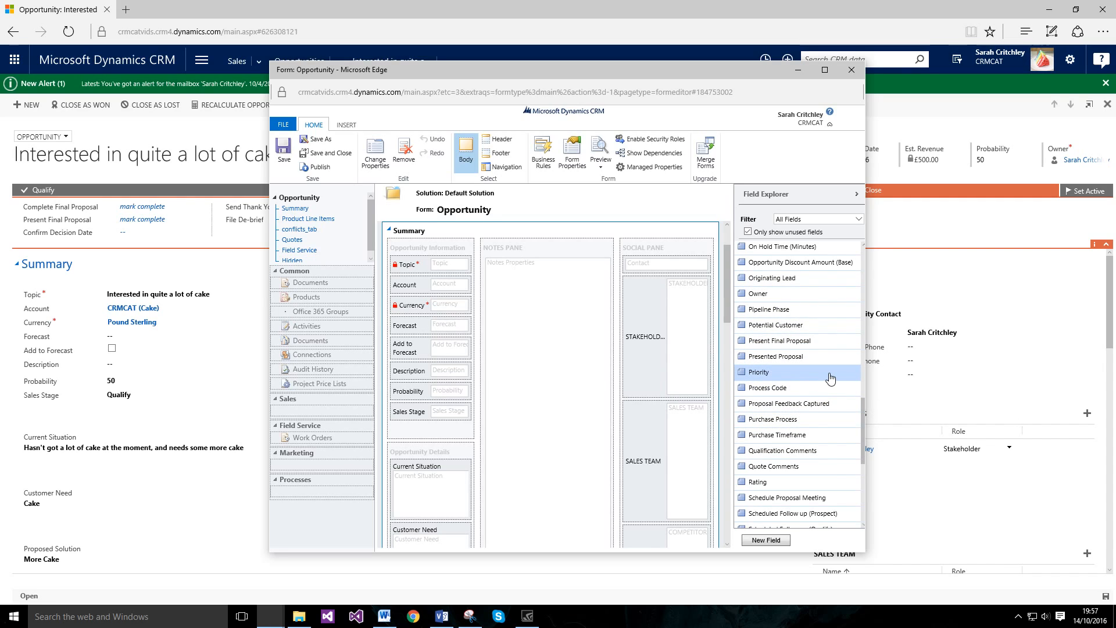
pyautogui.scroll(-3, 834, 459)
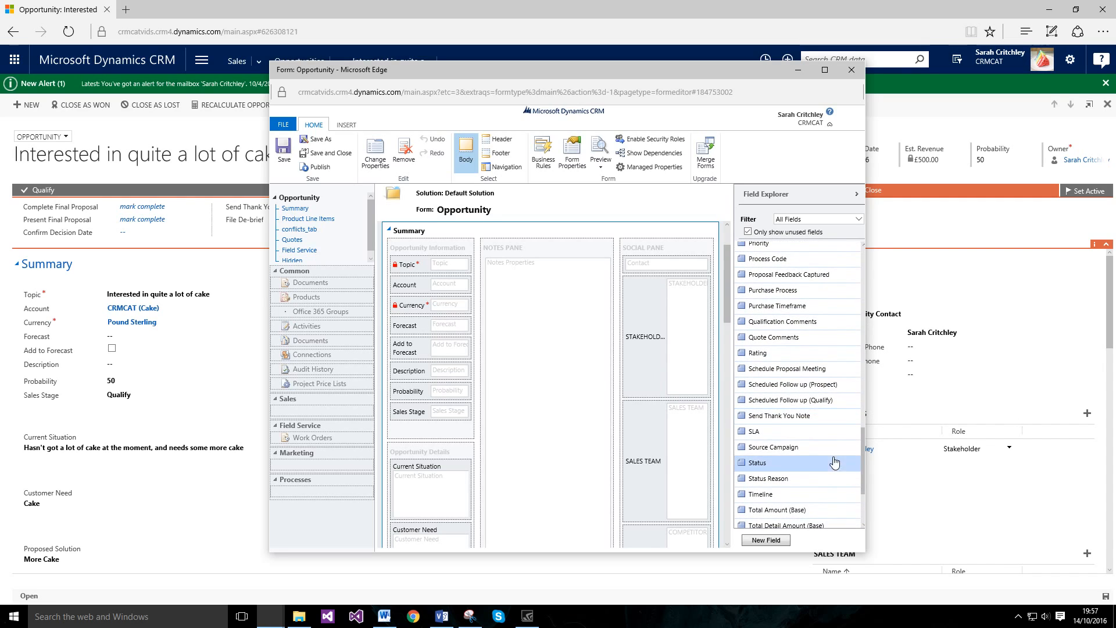
# Step: Place the Source Campaign field below Sales Stage and publish the form customizations
pyautogui.moveTo(821, 452); pyautogui.dragTo(456, 423)
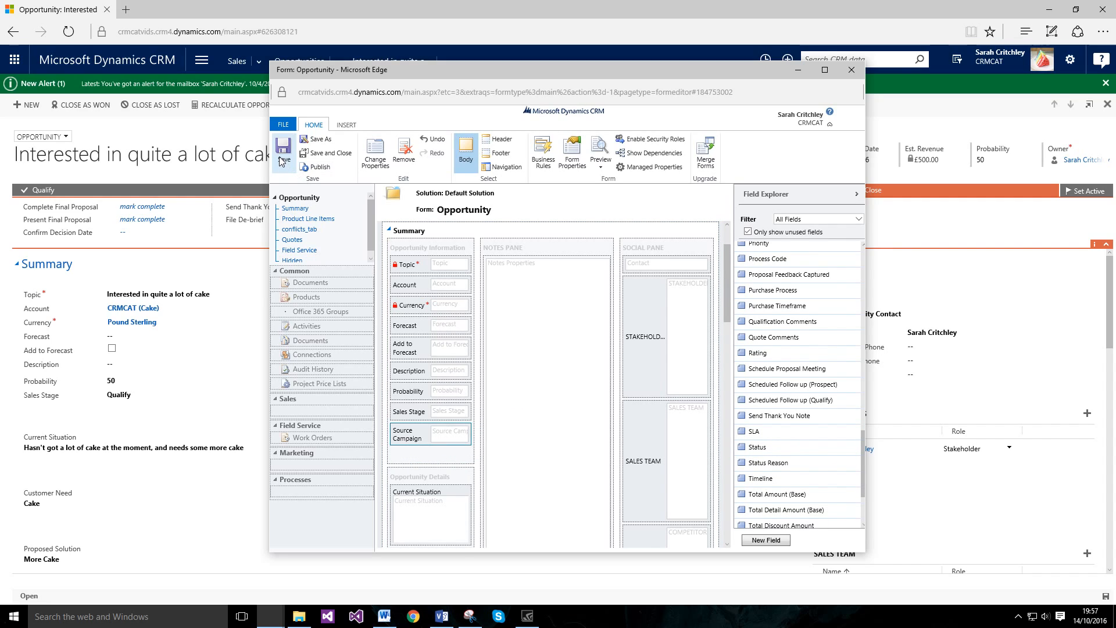
pyautogui.click(326, 168)
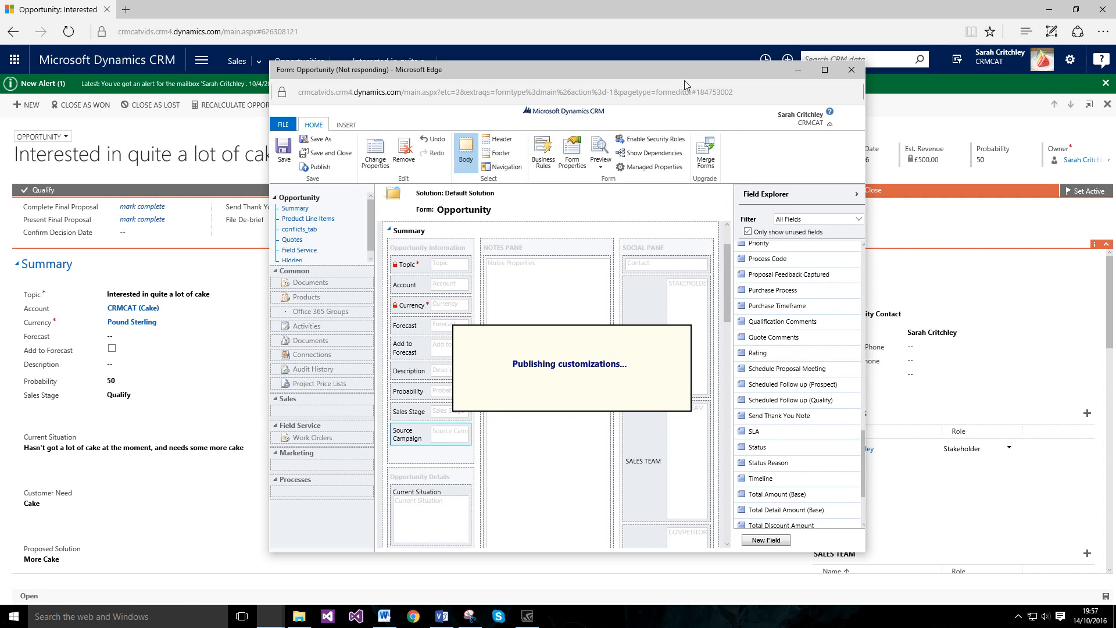
pyautogui.moveTo(682, 71); pyautogui.dragTo(685, 80)
# Step: Close the form editor, hide the Visio diagram, and open CRM area navigation on the opportunity
pyautogui.click(452, 619)
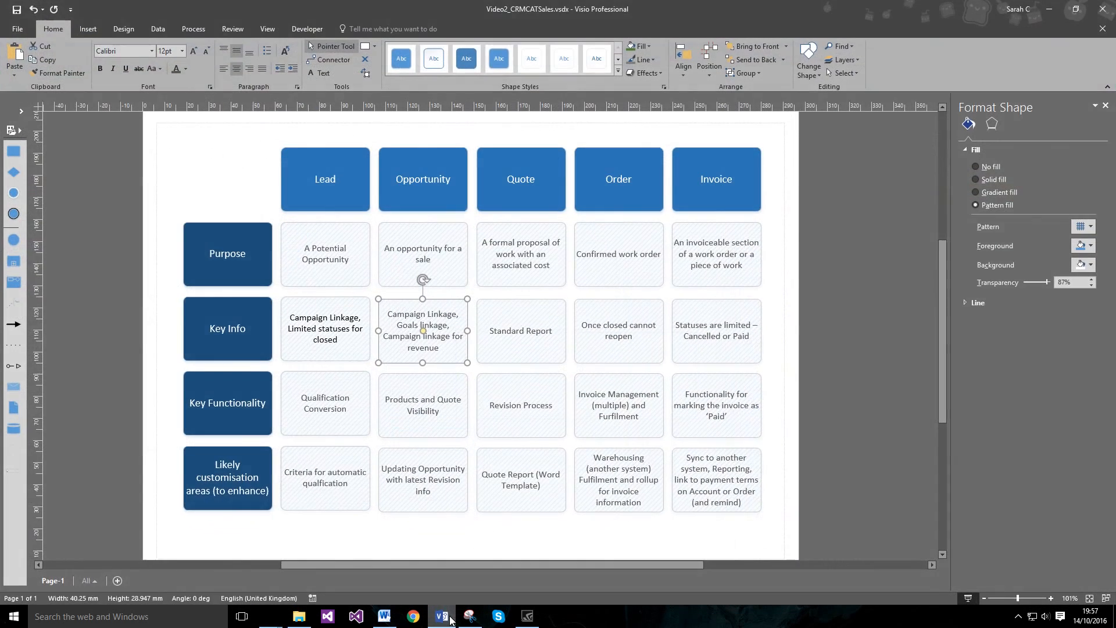
pyautogui.click(442, 619)
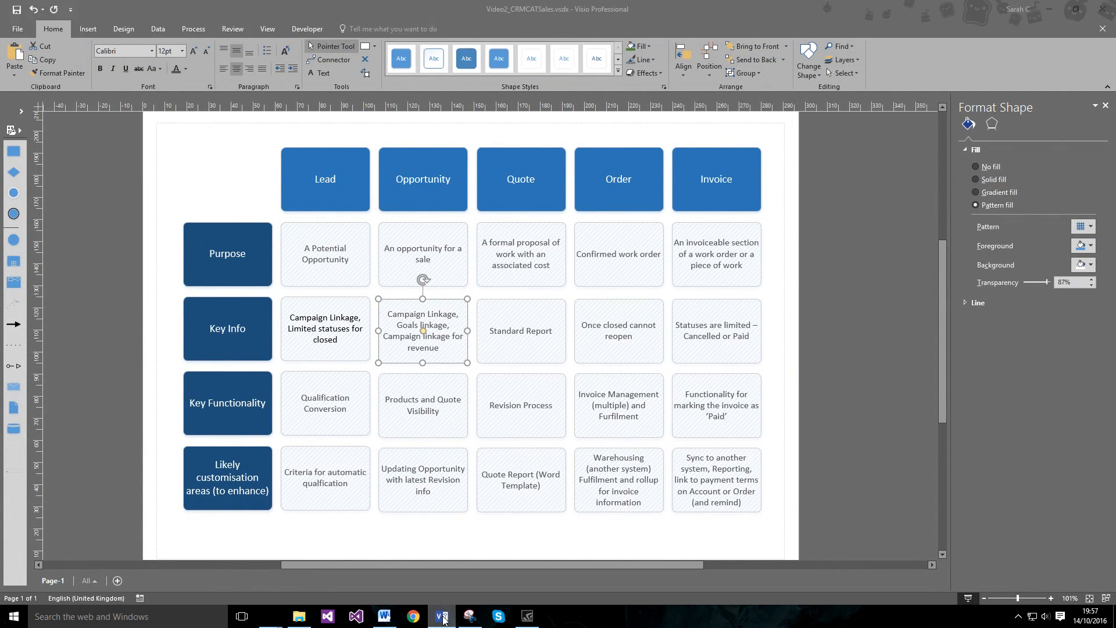
pyautogui.click(855, 79)
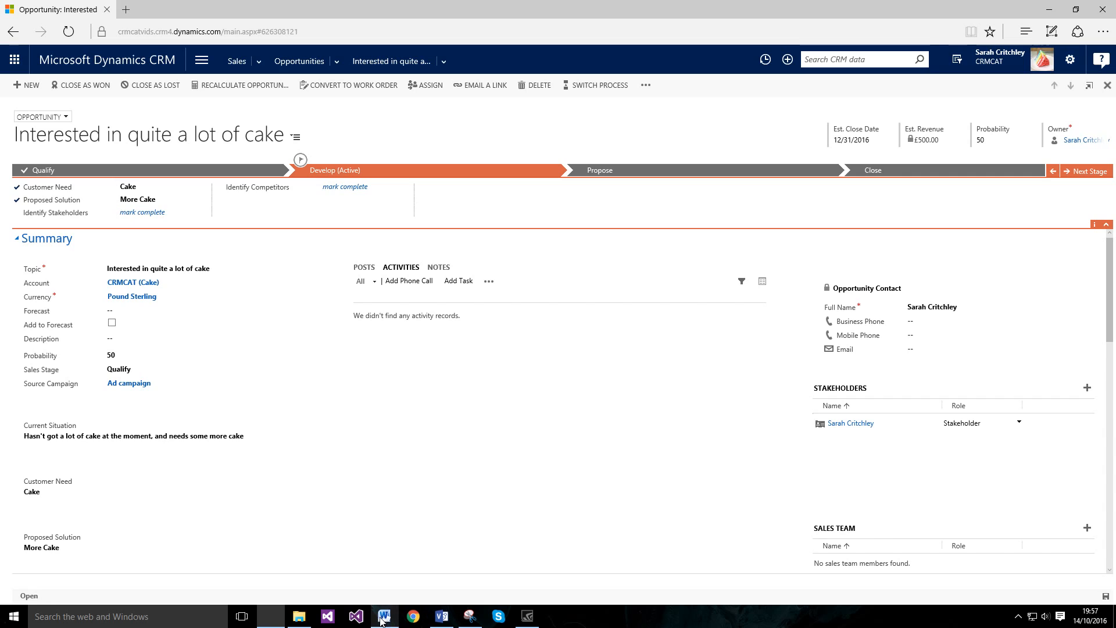
pyautogui.click(441, 616)
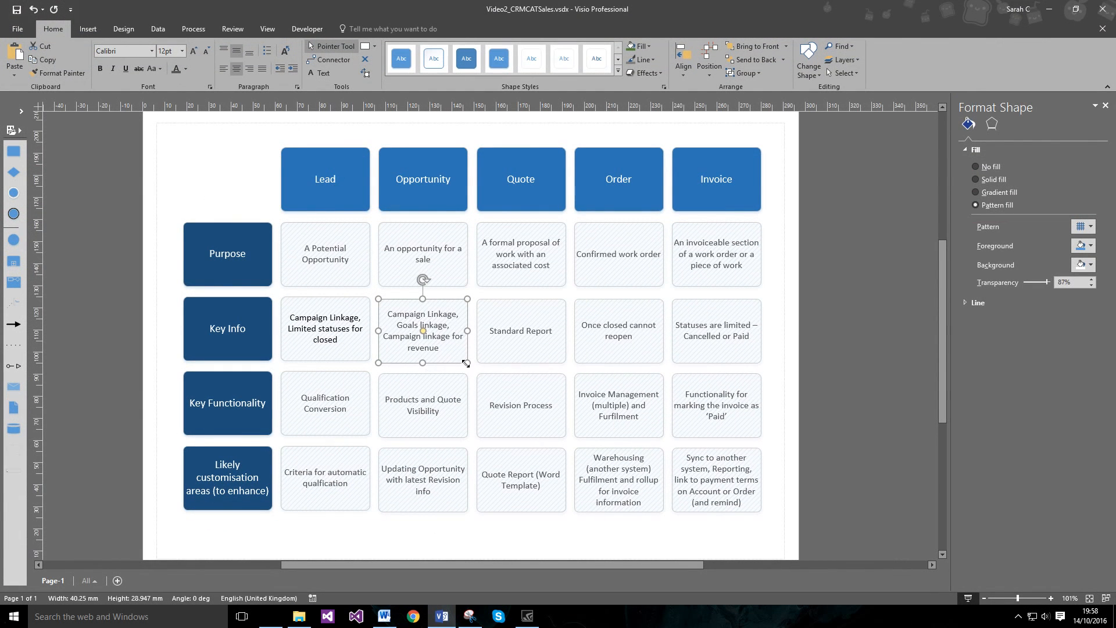
pyautogui.click(441, 616)
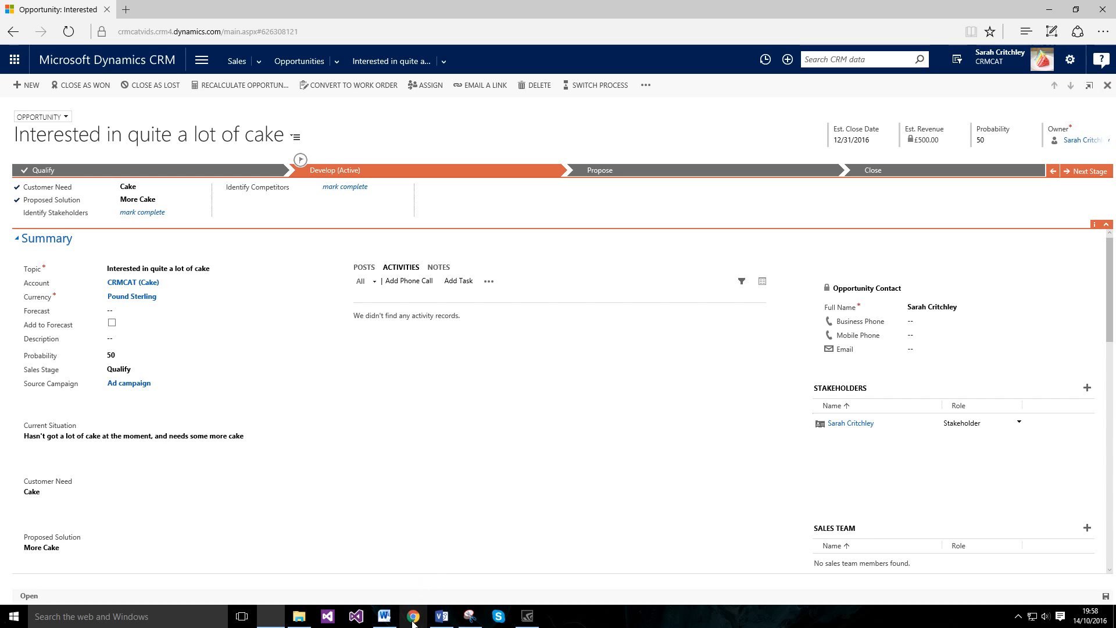
pyautogui.click(442, 616)
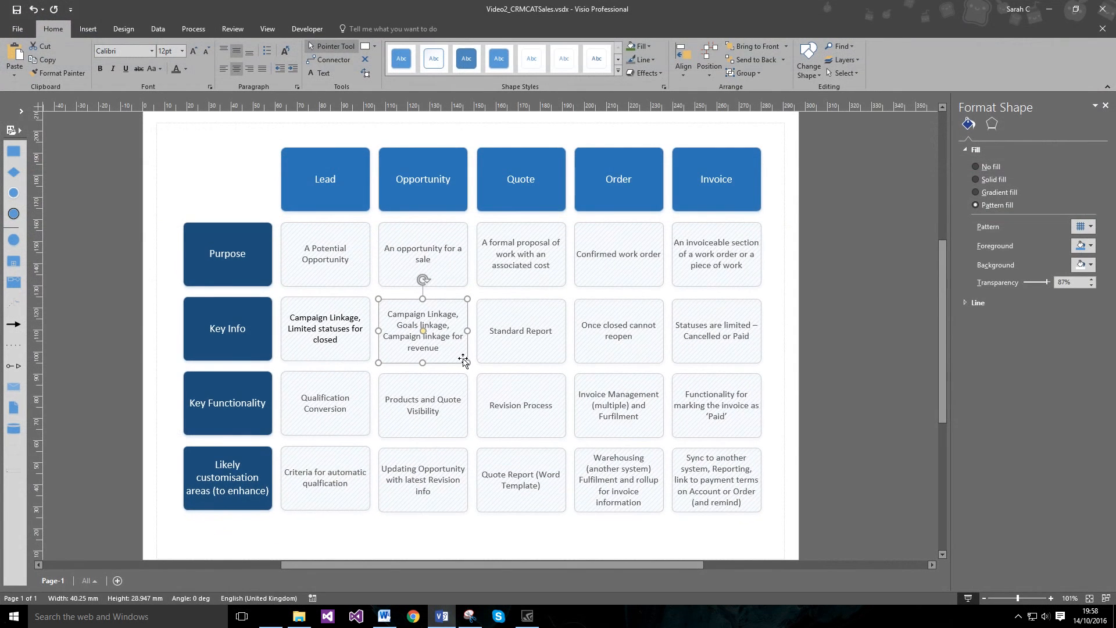
pyautogui.click(441, 616)
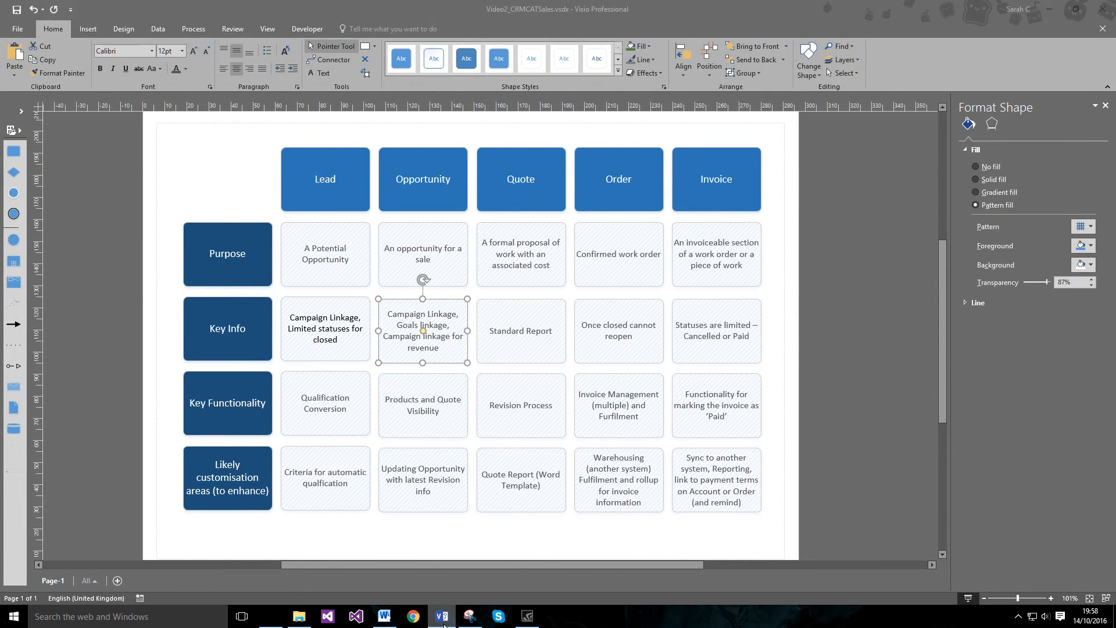
pyautogui.click(201, 60)
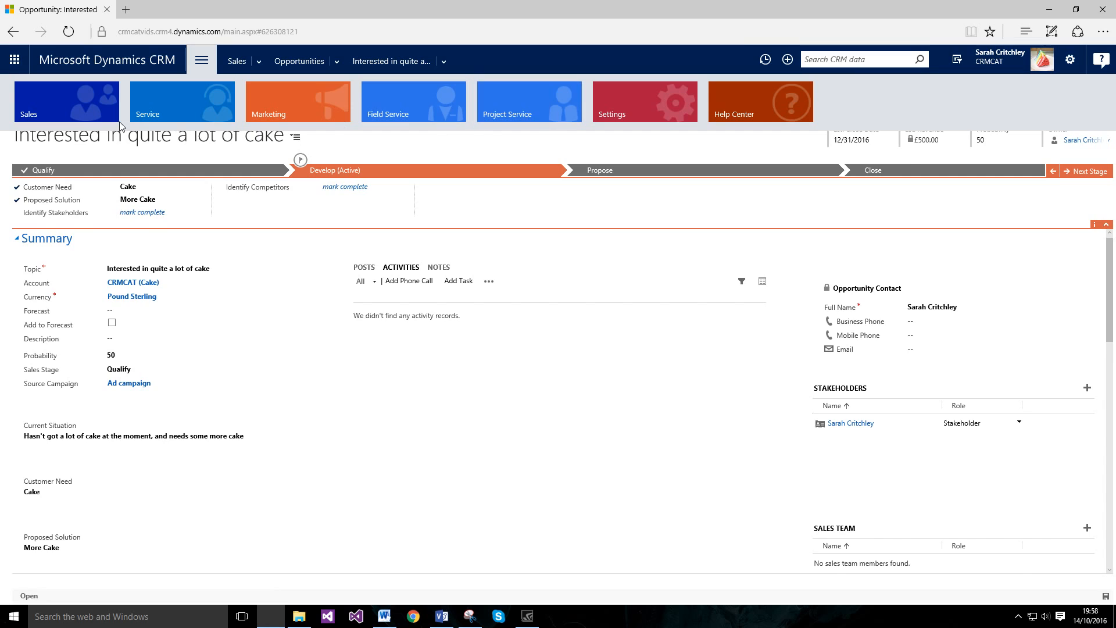
# Step: Start a new goal from My Goals named CAT, owned by the current user
pyautogui.click(630, 169)
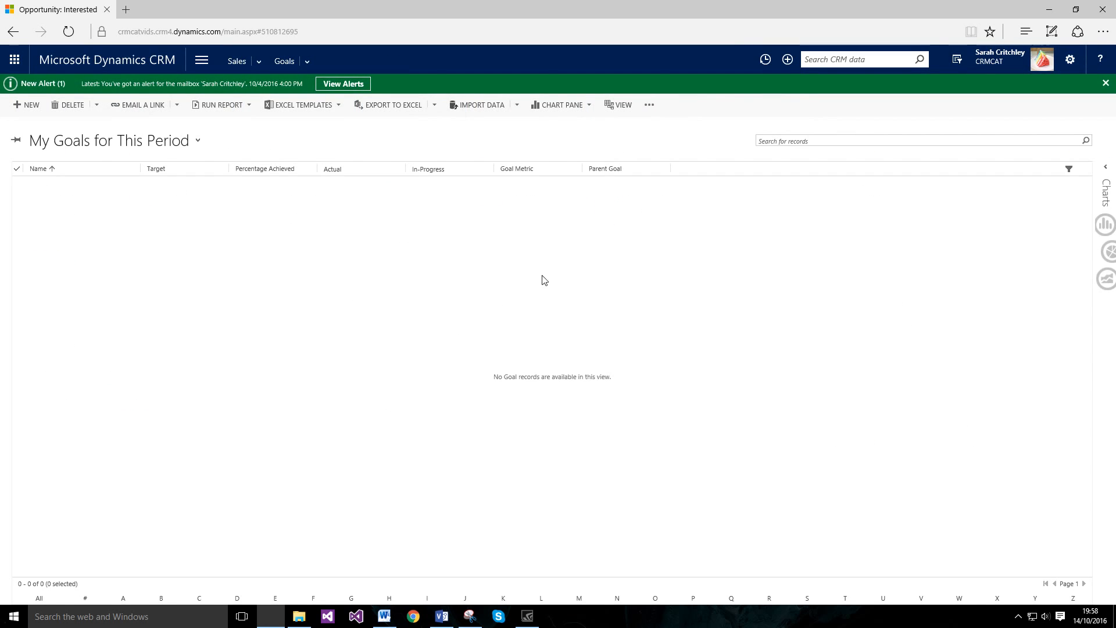
pyautogui.click(27, 104)
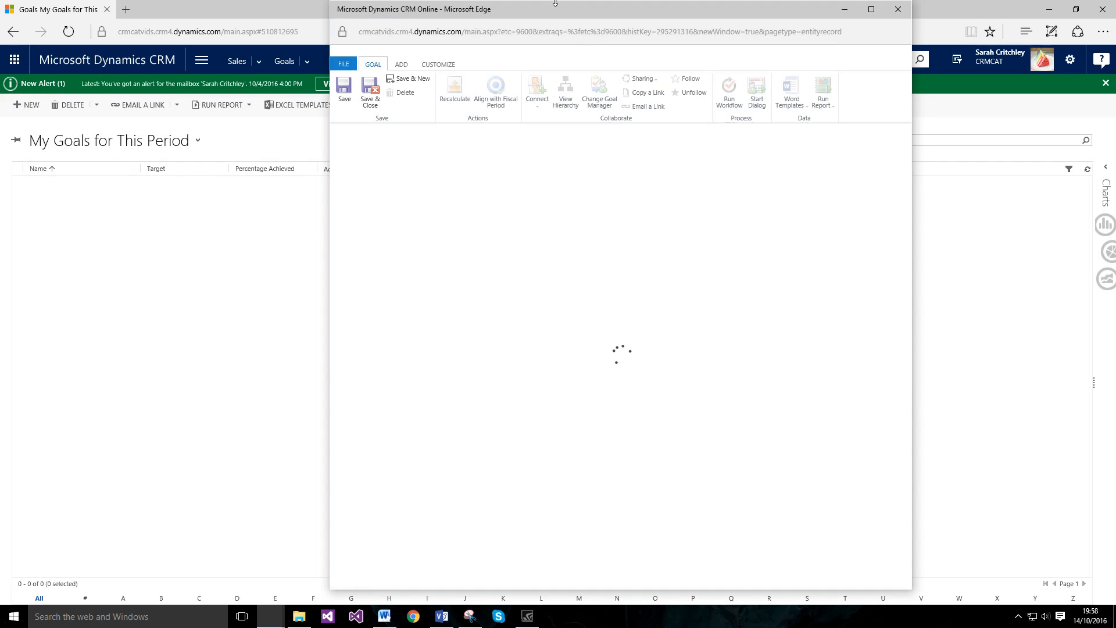
pyautogui.click(539, 188)
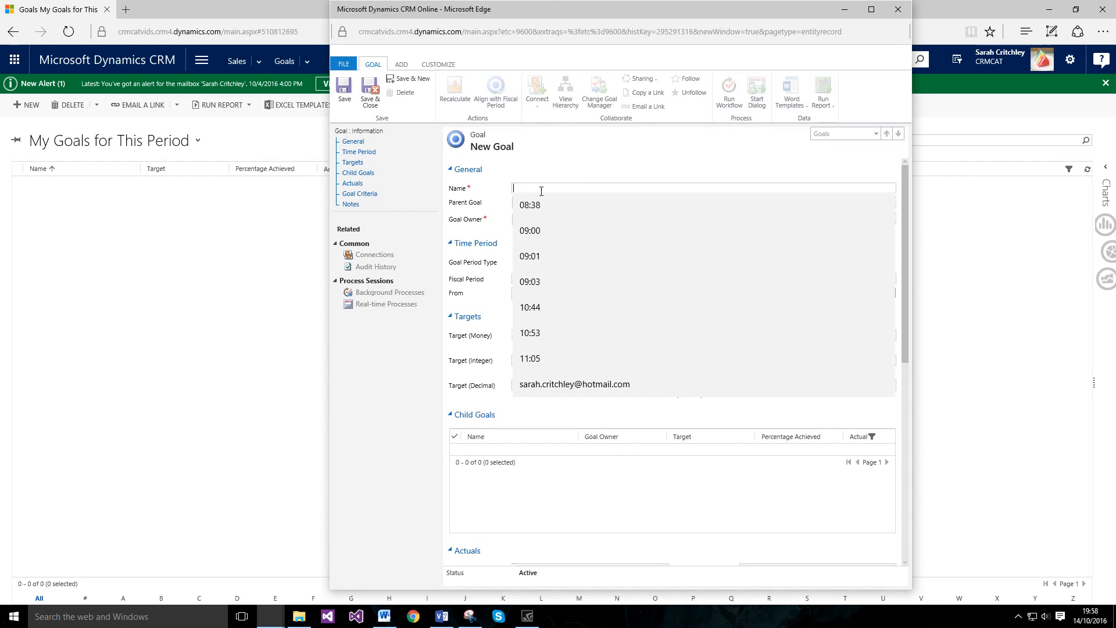
pyautogui.write('CR')
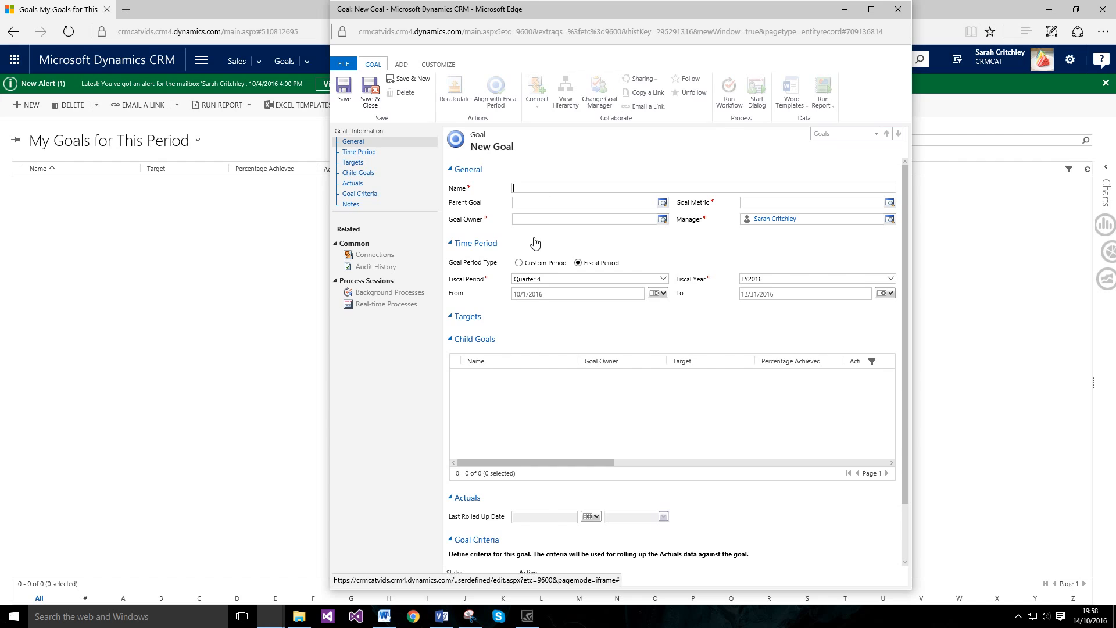
pyautogui.click(532, 188)
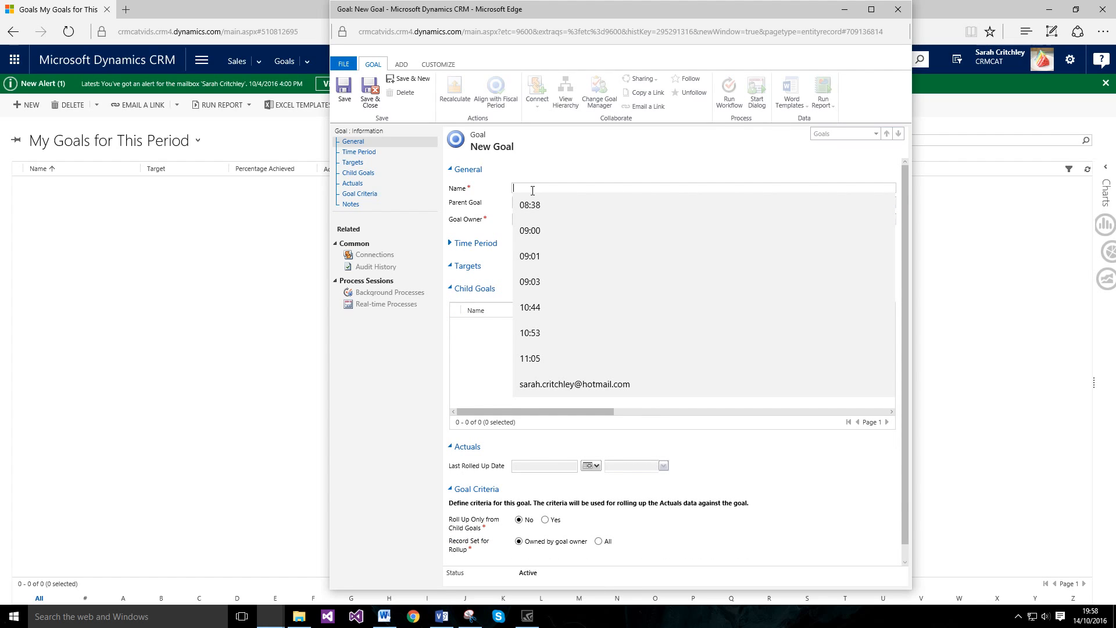
pyautogui.write('CAT')
pyautogui.press('Tab')
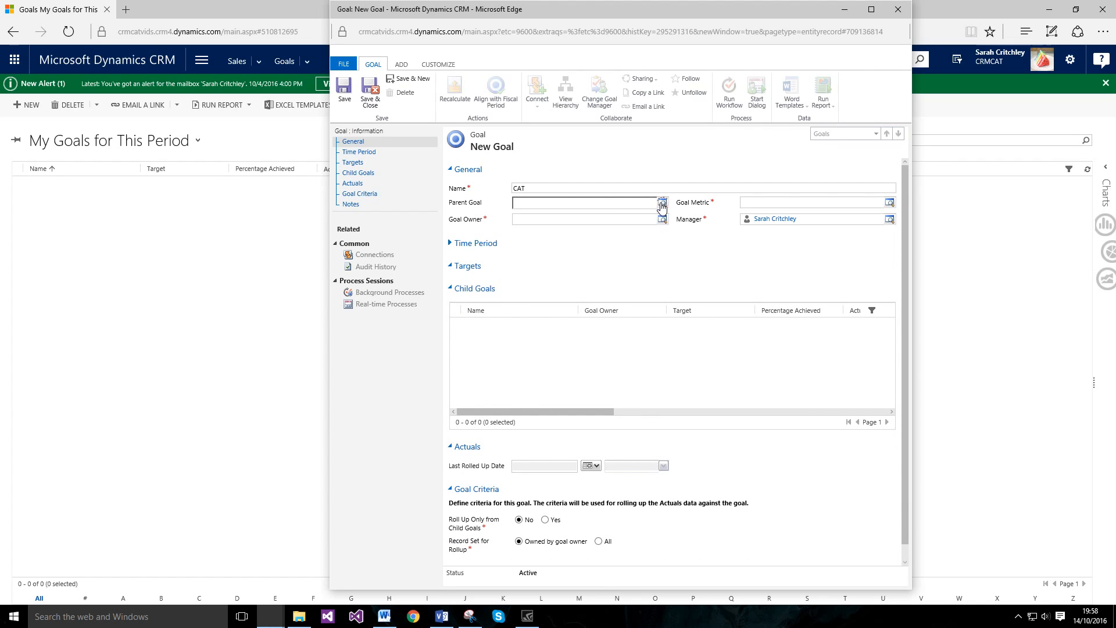
pyautogui.click(661, 205)
pyautogui.click(647, 221)
pyautogui.click(662, 219)
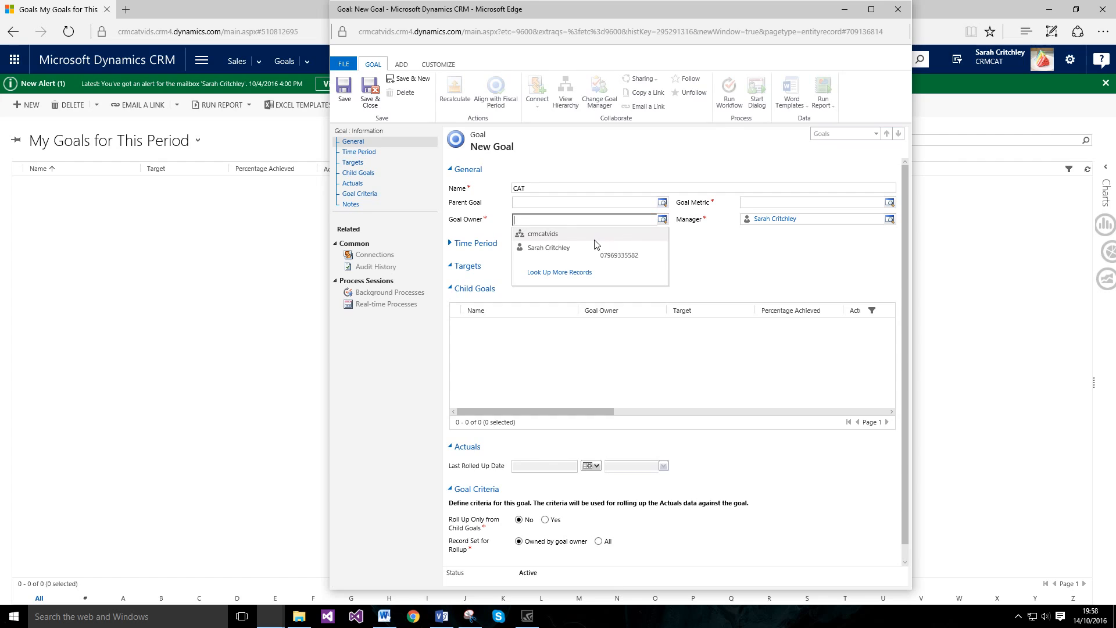
pyautogui.click(595, 246)
# Step: Give the CAT goal the Revenue metric, a custom period and a £600 target, then save
pyautogui.click(889, 203)
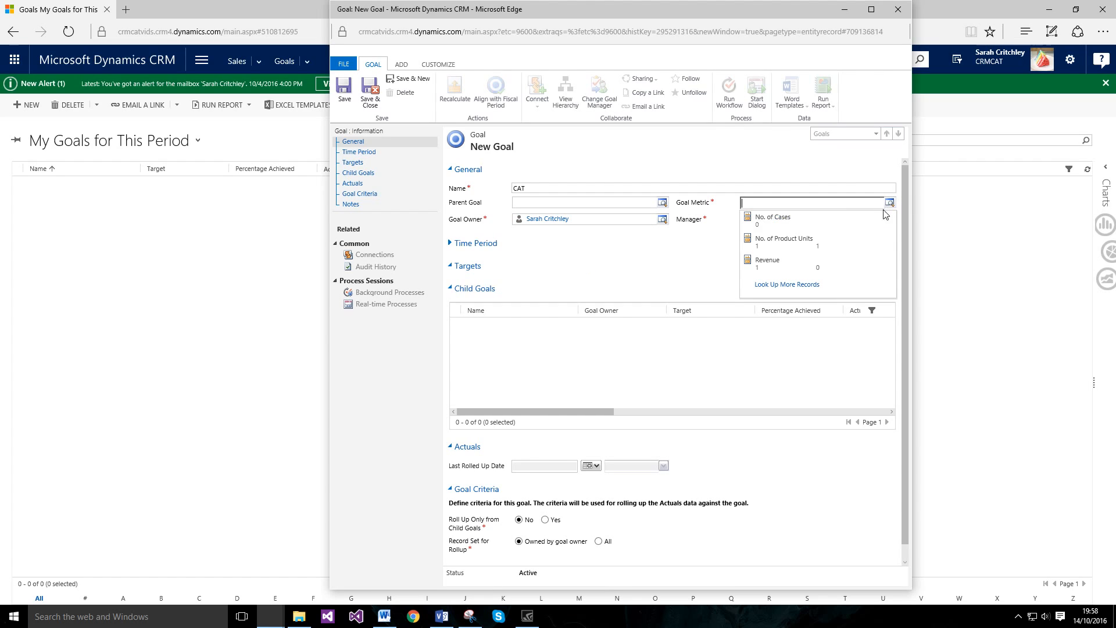
pyautogui.click(802, 272)
pyautogui.click(460, 247)
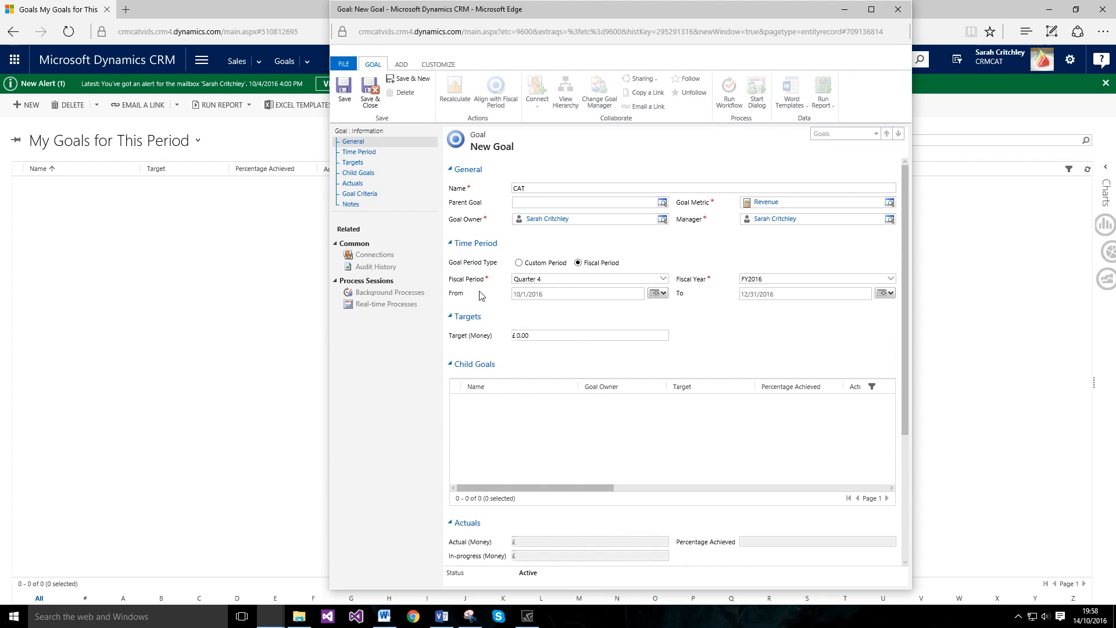
pyautogui.click(518, 262)
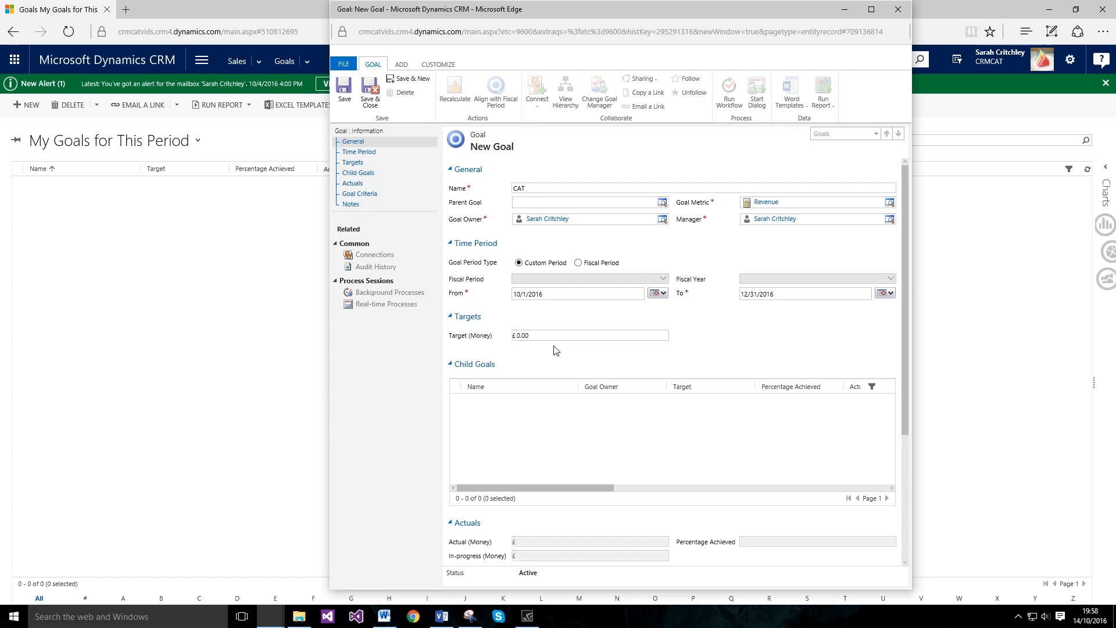
pyautogui.moveTo(510, 337); pyautogui.dragTo(442, 314)
pyautogui.write('600')
pyautogui.click(344, 88)
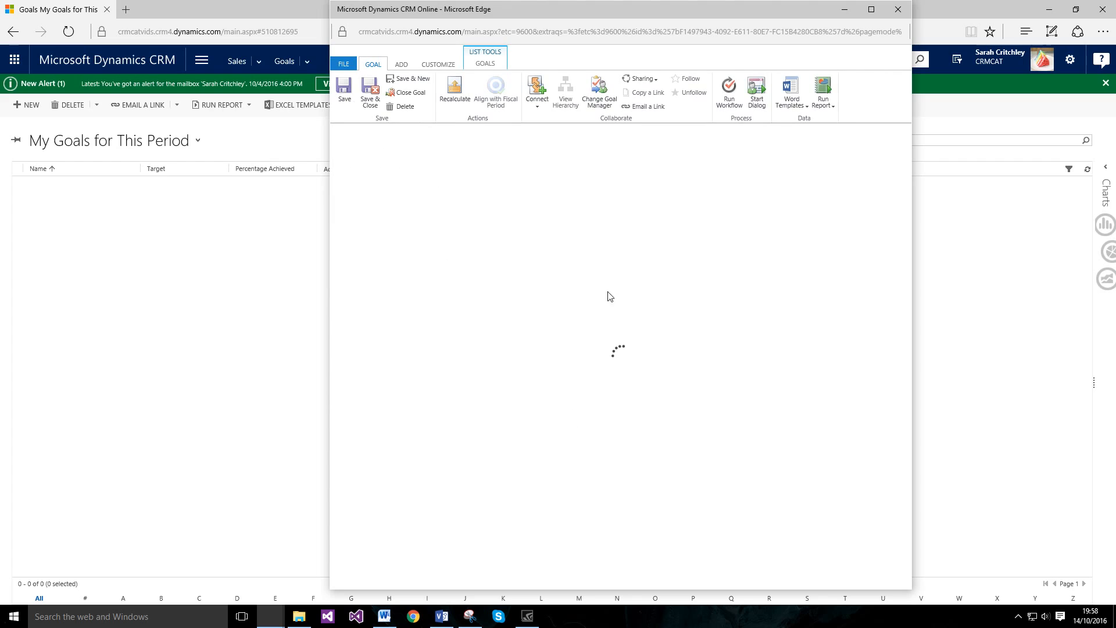
# Step: Recalculate the CAT goal, confirm, and list its in-progress opportunities totalling £510.00
pyautogui.scroll(-6, 554, 389)
pyautogui.scroll(6, 552, 381)
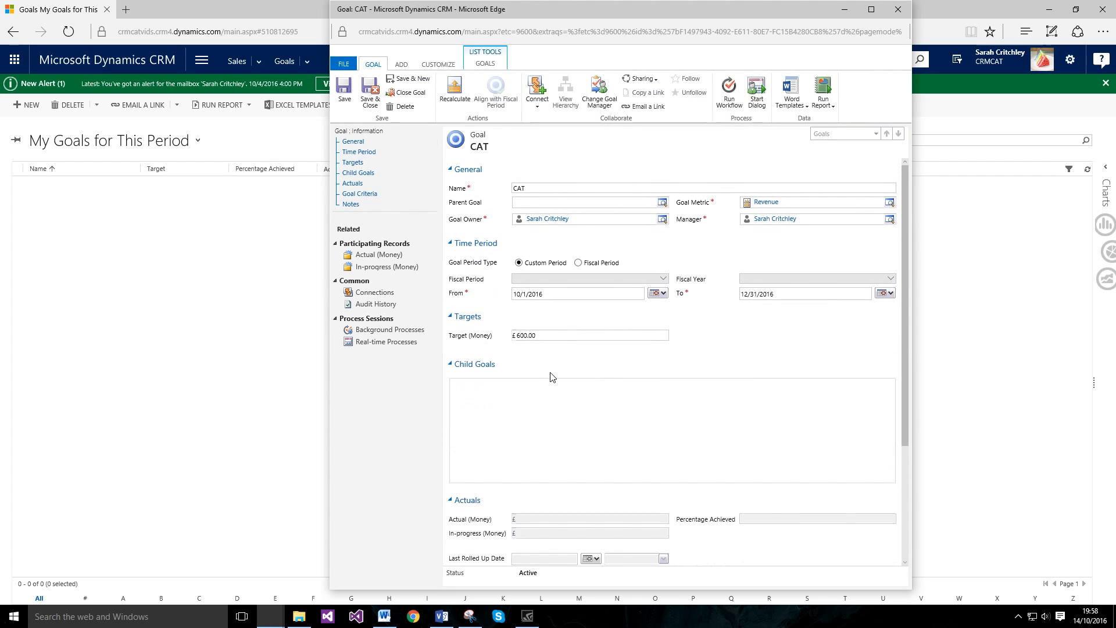
pyautogui.click(455, 89)
pyautogui.click(596, 342)
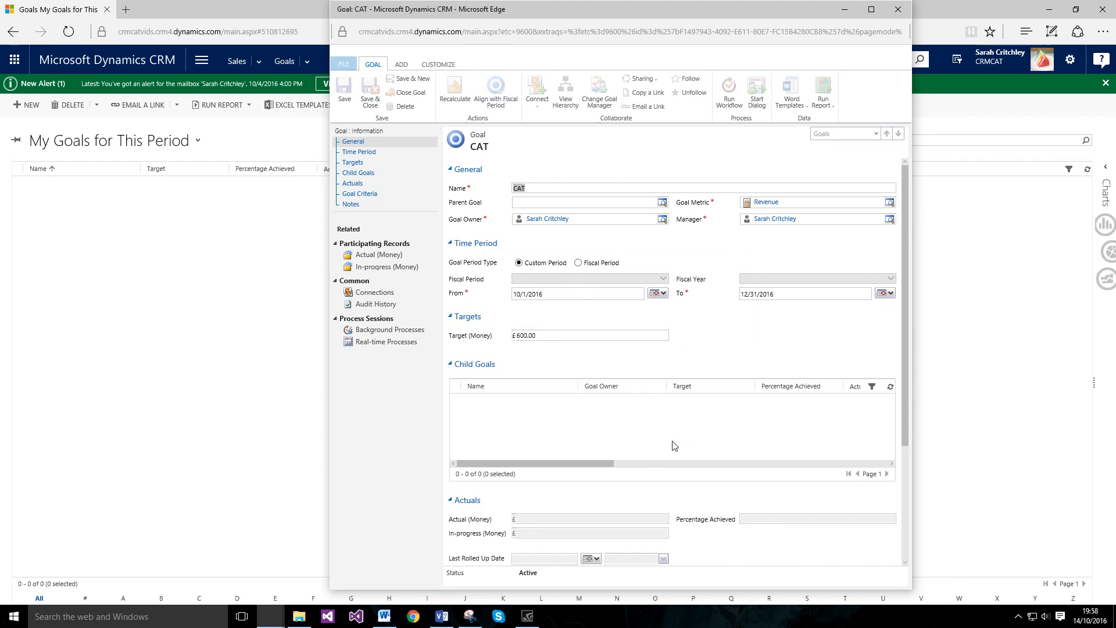
pyautogui.scroll(-3, 628, 378)
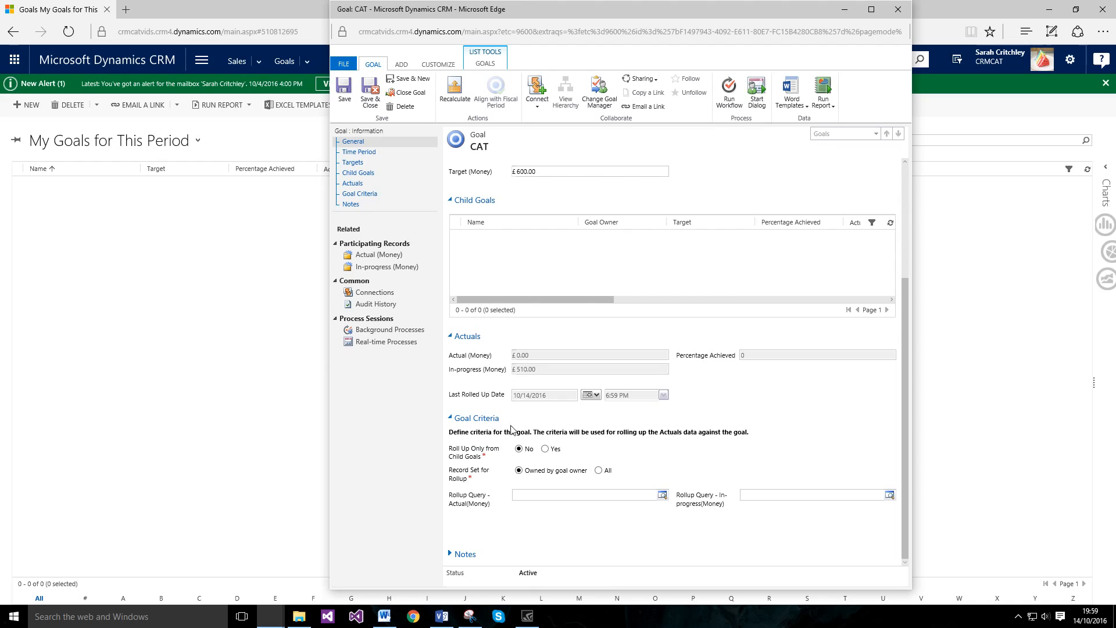
pyautogui.click(386, 267)
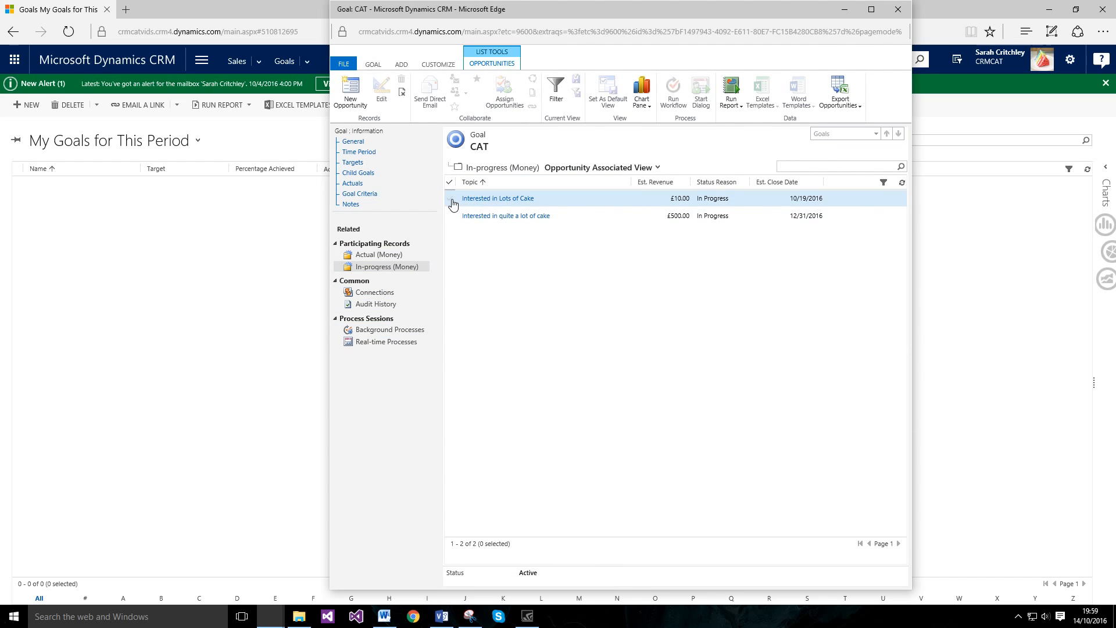
# Step: Tick both cake opportunities, compare the Actual and In-progress lists, then untick and close the window
pyautogui.click(450, 198)
pyautogui.click(450, 216)
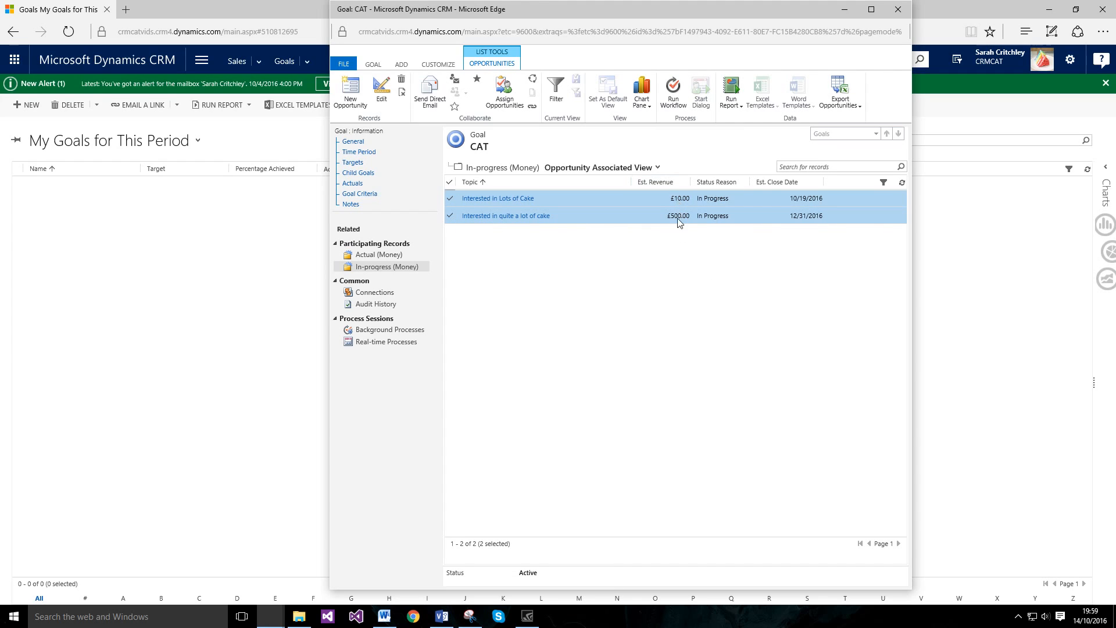
pyautogui.click(377, 255)
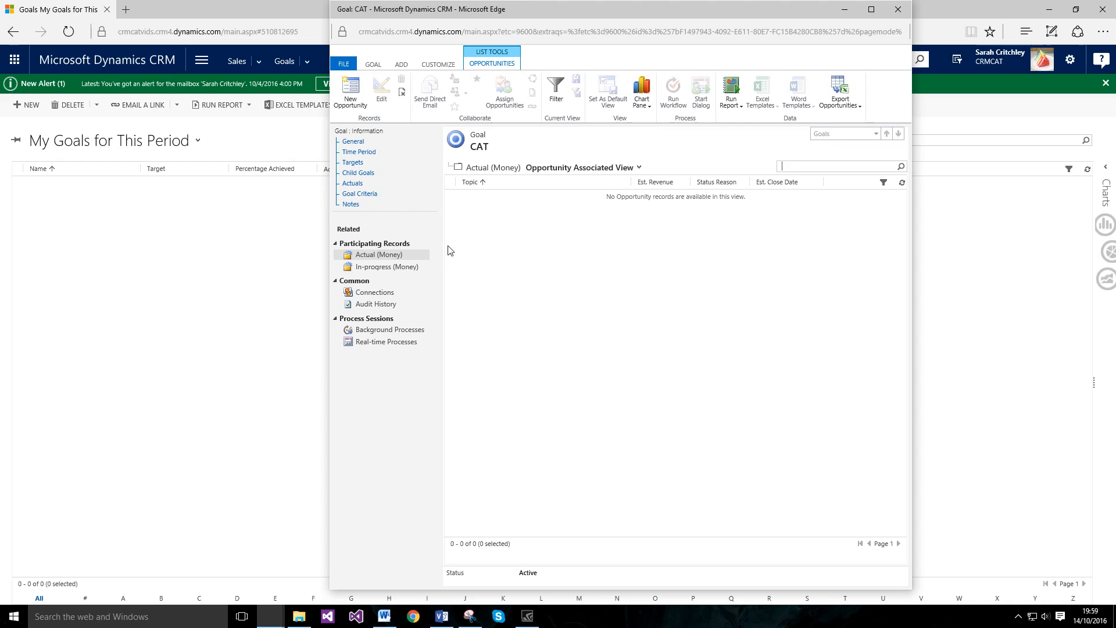
pyautogui.click(388, 266)
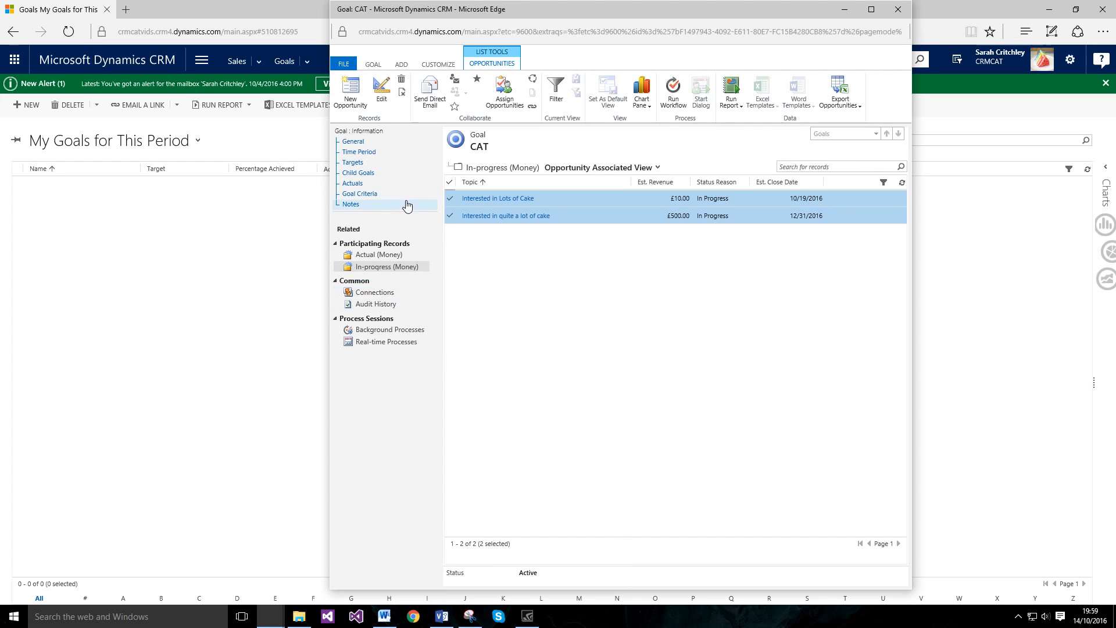
pyautogui.click(450, 200)
pyautogui.click(450, 215)
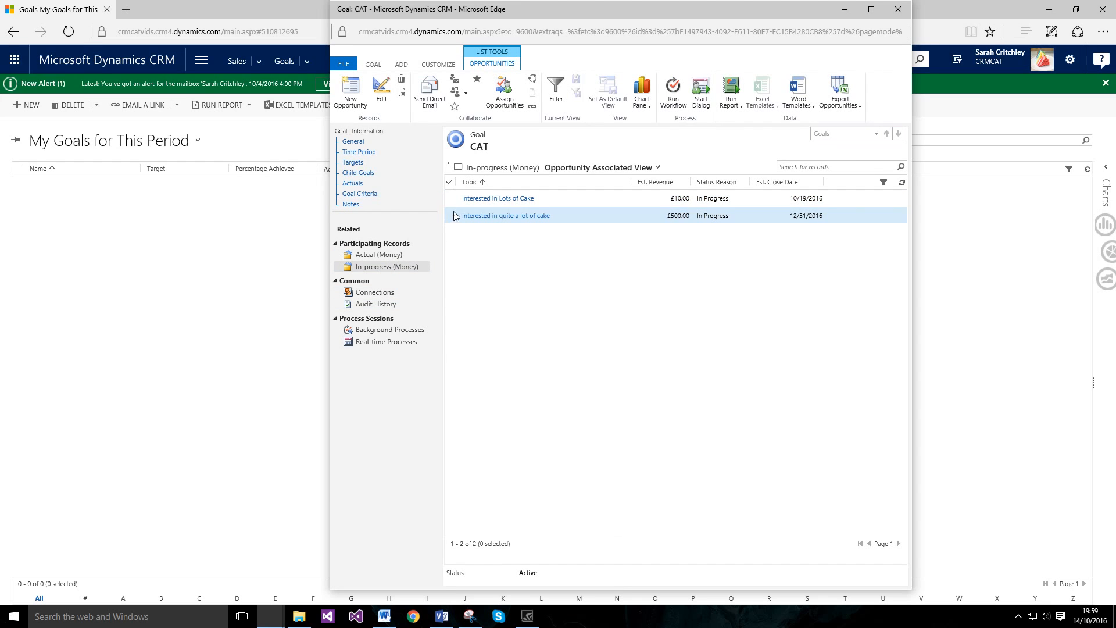
pyautogui.click(892, 12)
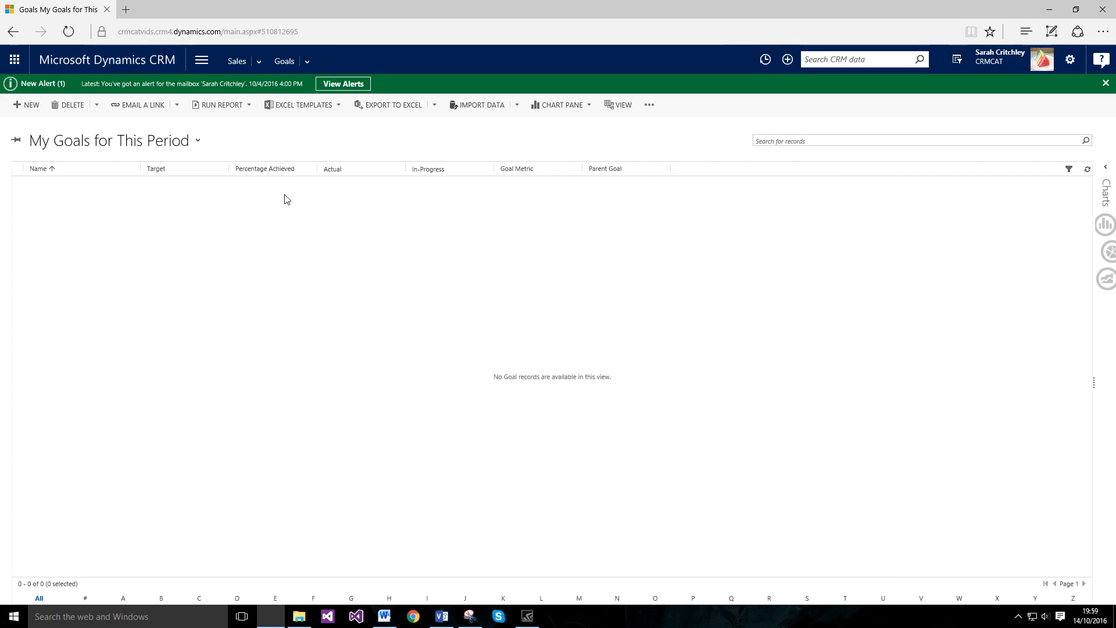
# Step: Open the 'Interested in quite a lot of cake' opportunity from My Open Opportunities, then bring the Visio diagram forward
pyautogui.click(201, 62)
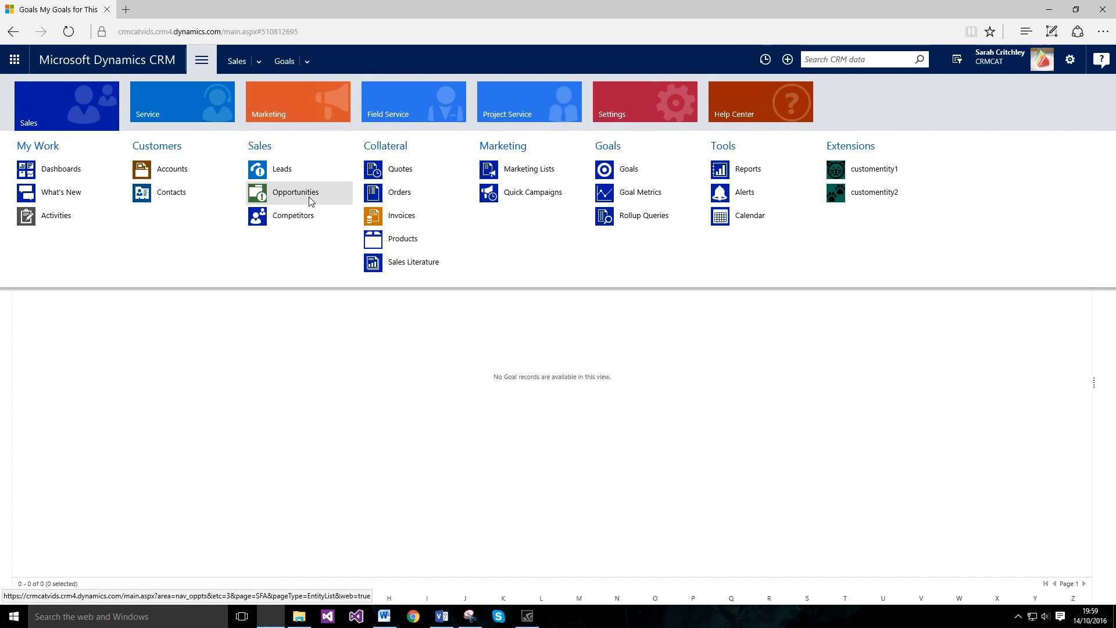
pyautogui.click(311, 201)
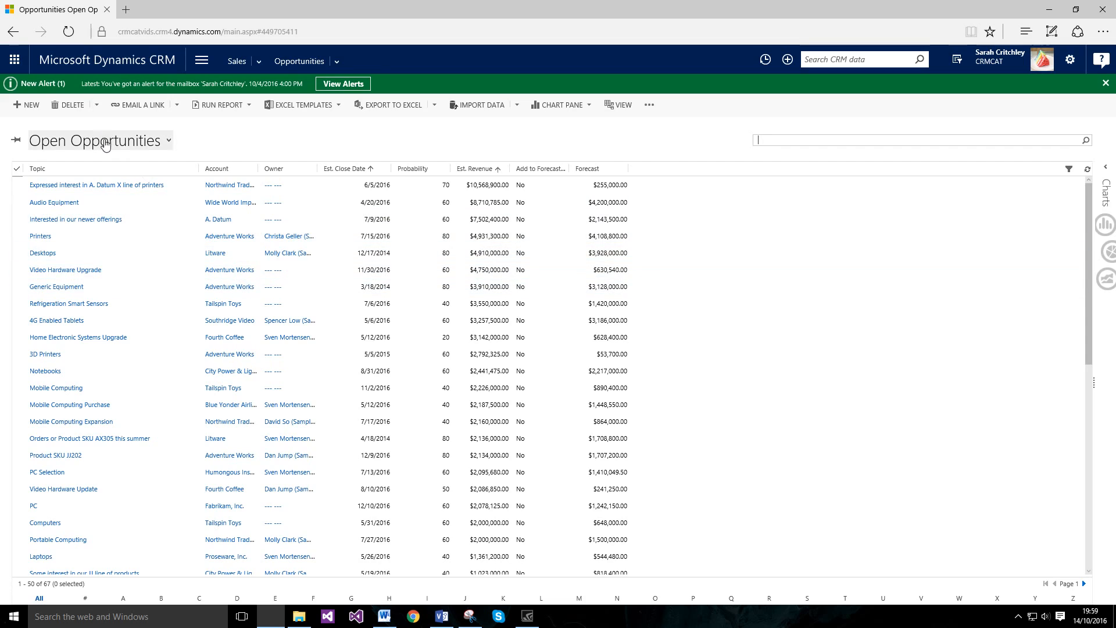
pyautogui.click(105, 144)
pyautogui.click(44, 250)
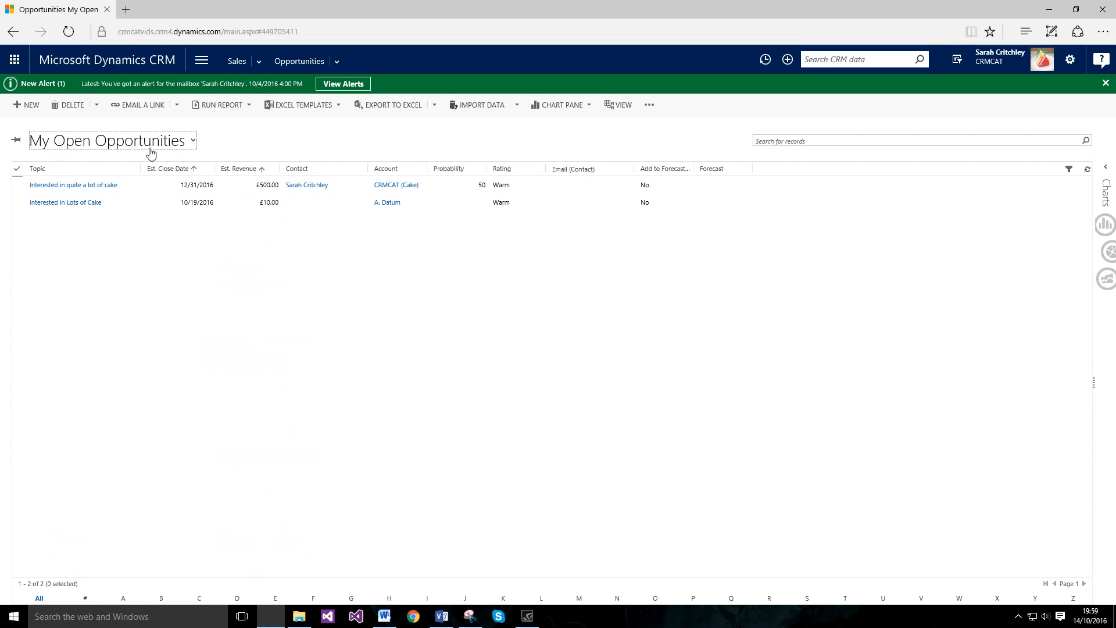
pyautogui.click(75, 184)
pyautogui.click(440, 615)
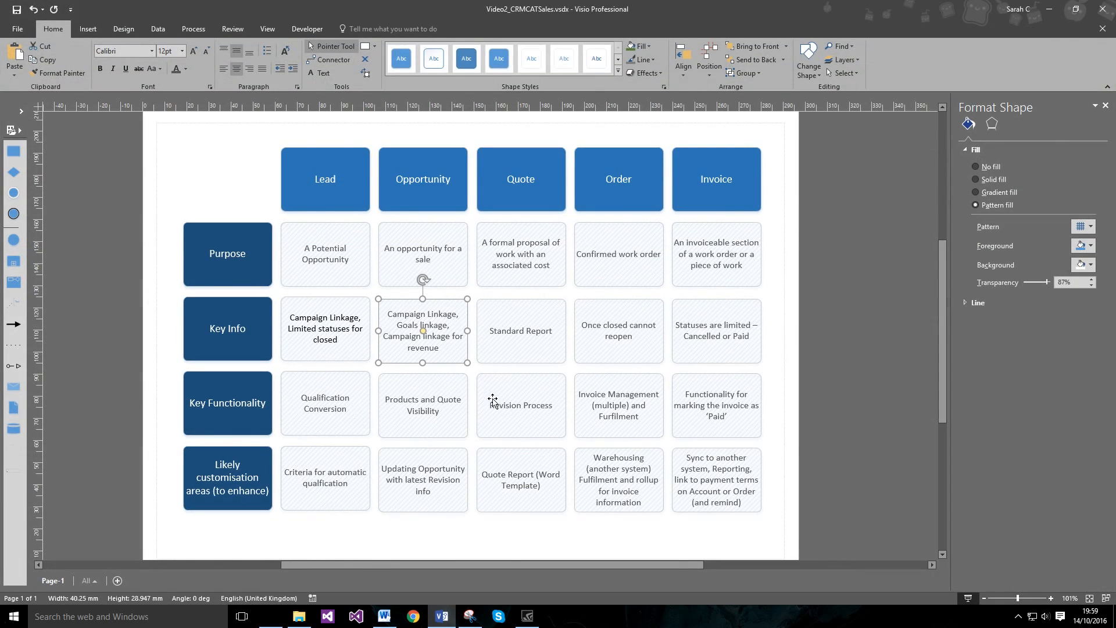
# Step: Minimise the Visio diagram and scroll the cake opportunity to its 50 Cake product line items
pyautogui.click(418, 532)
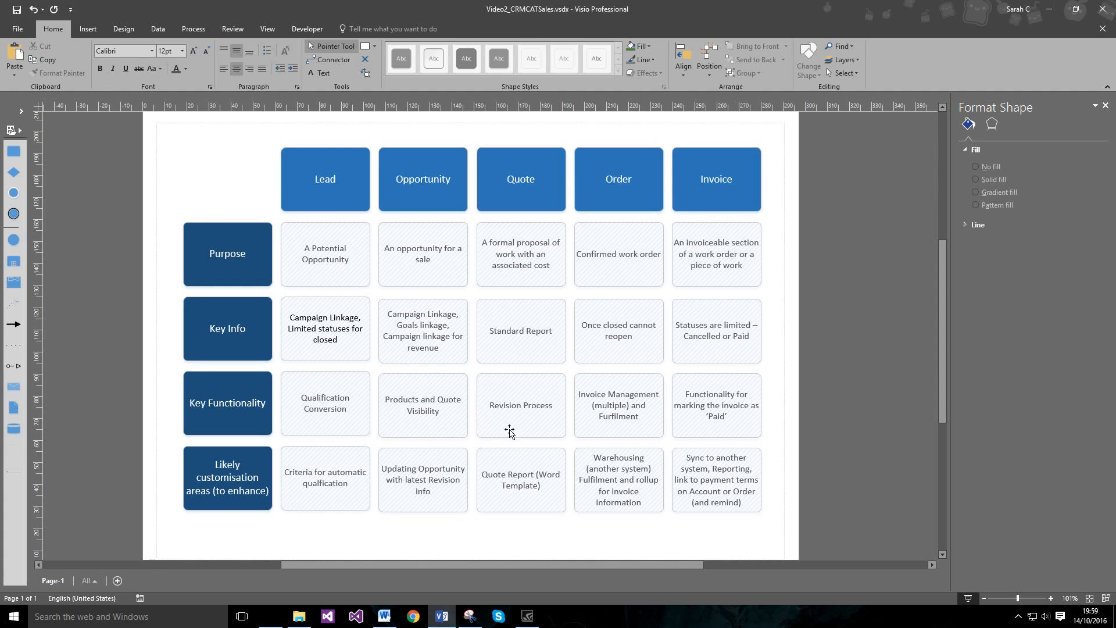
pyautogui.click(442, 617)
pyautogui.scroll(-8, 409, 388)
pyautogui.scroll(1, 414, 382)
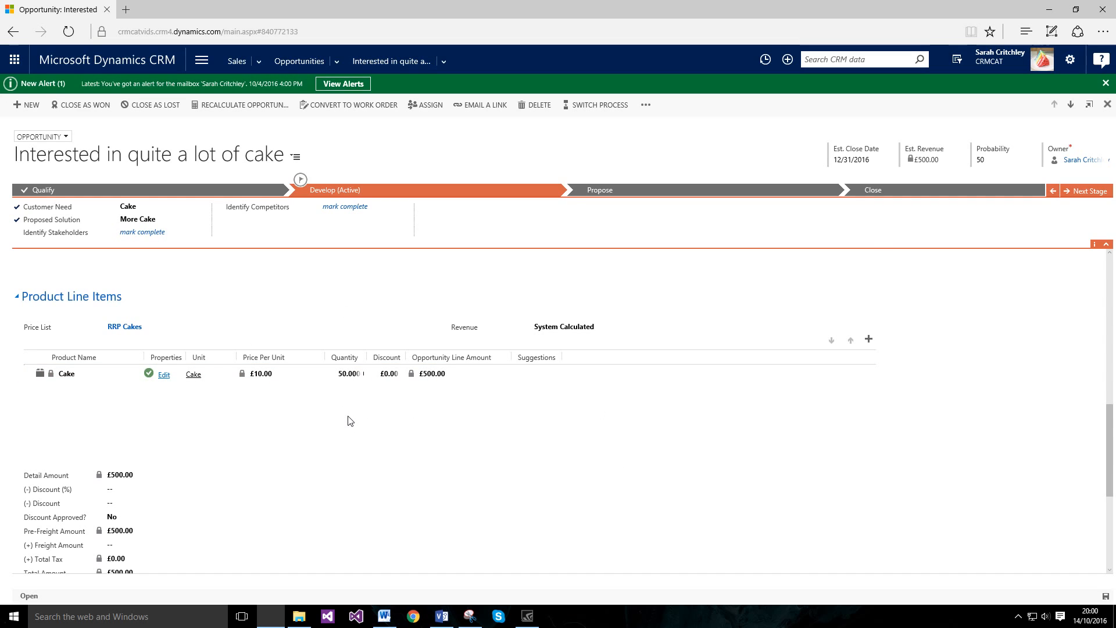
# Step: Move the new £500 draft cake quote window aside, then bring up the Visio sales diagram
pyautogui.scroll(-4, 351, 420)
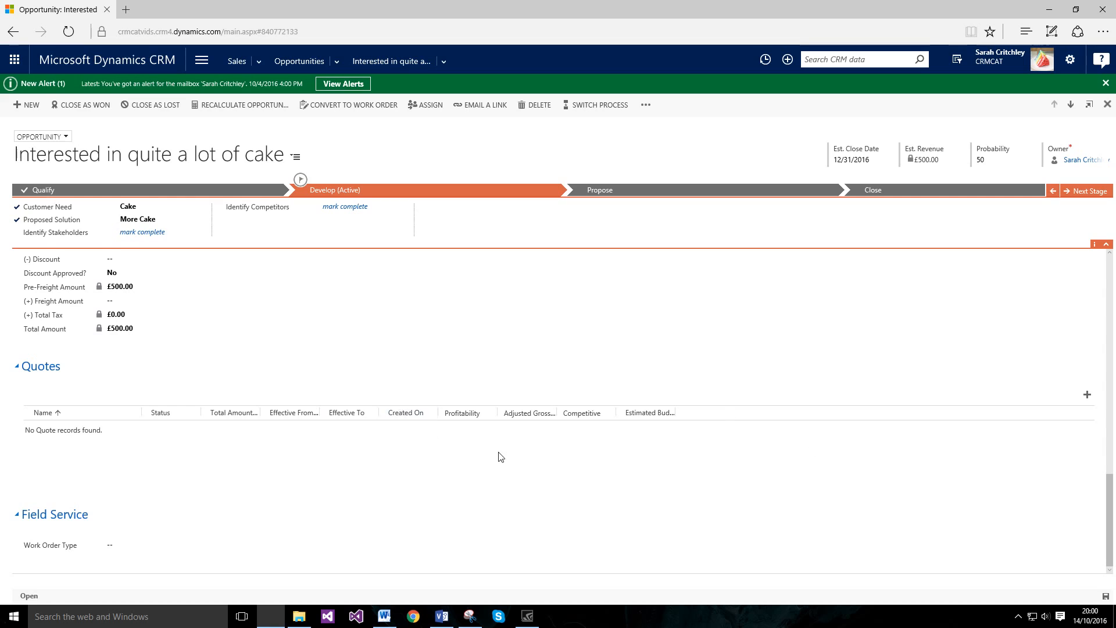
pyautogui.scroll(4, 501, 457)
pyautogui.scroll(-4, 807, 480)
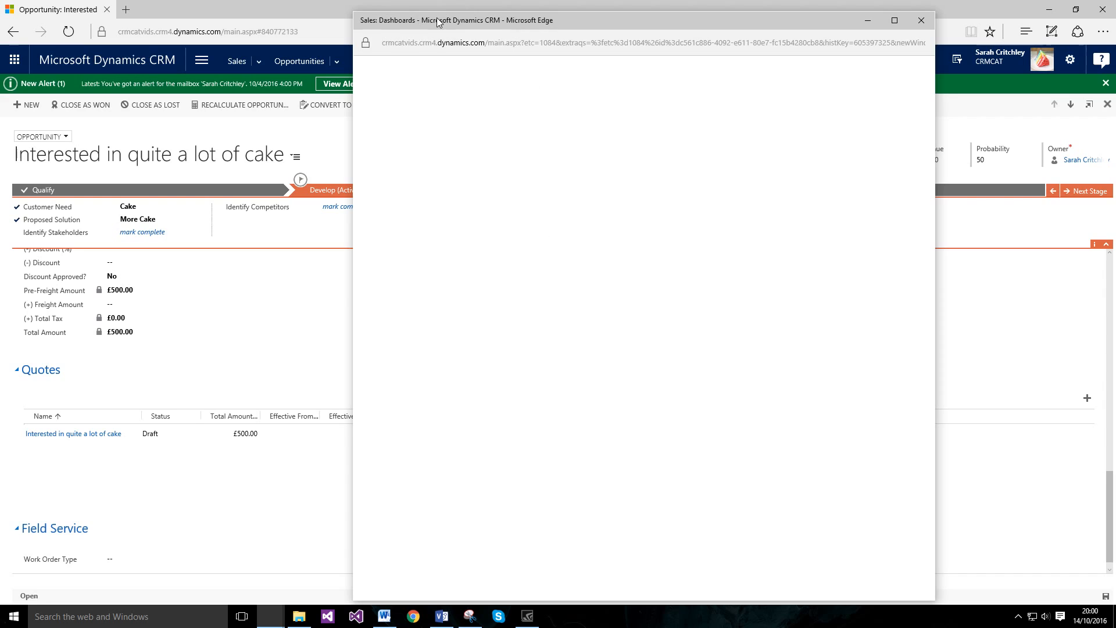
pyautogui.moveTo(436, 19); pyautogui.dragTo(404, 20)
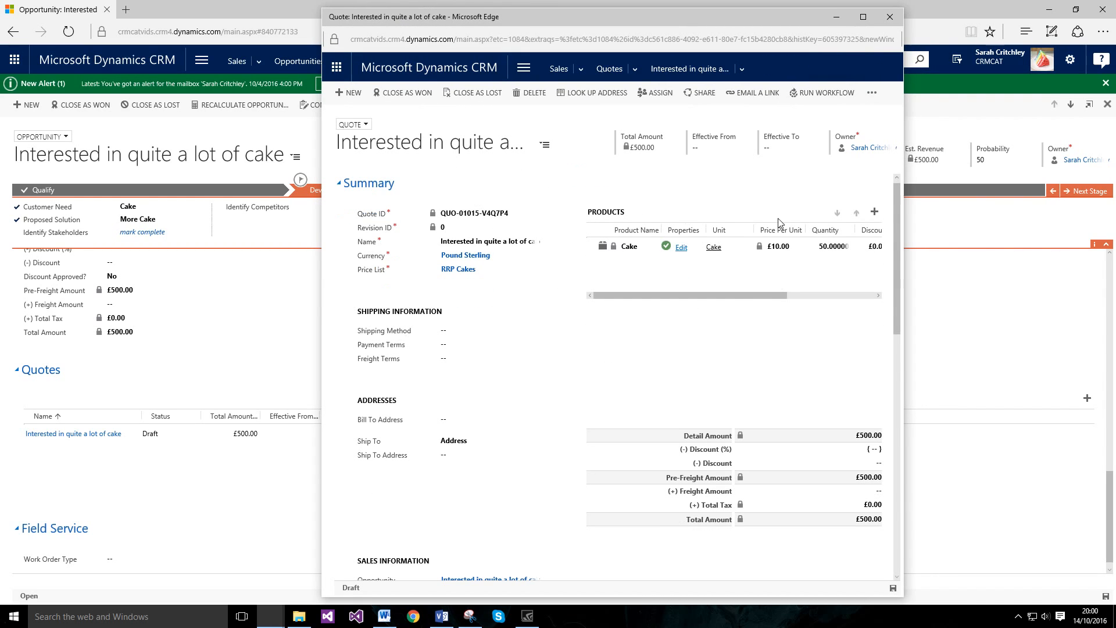
pyautogui.moveTo(741, 295); pyautogui.dragTo(779, 294)
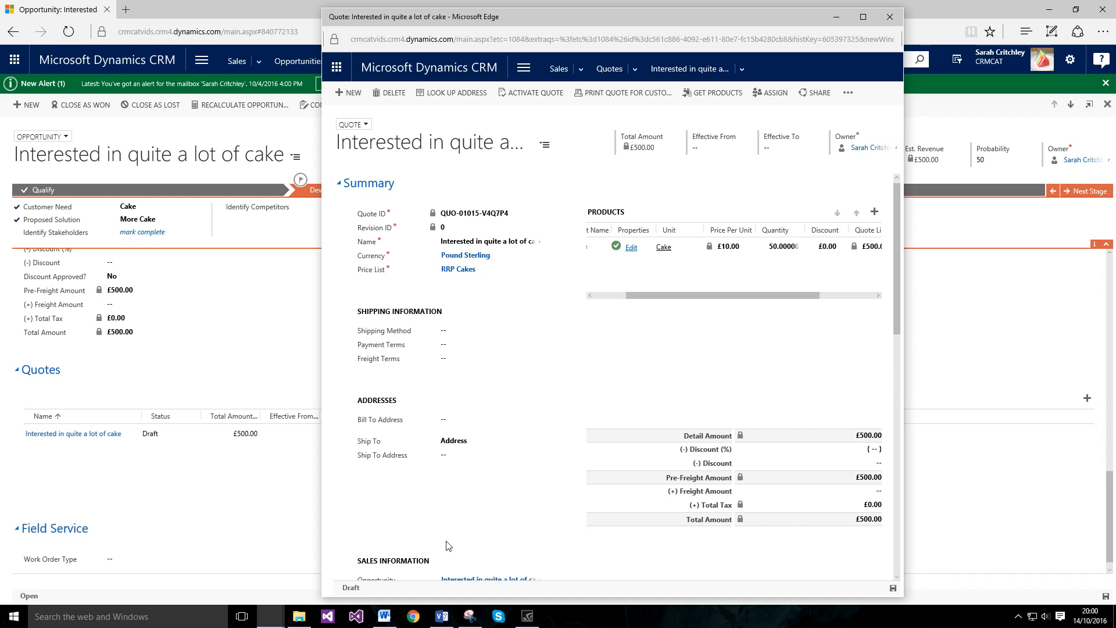
pyautogui.click(443, 616)
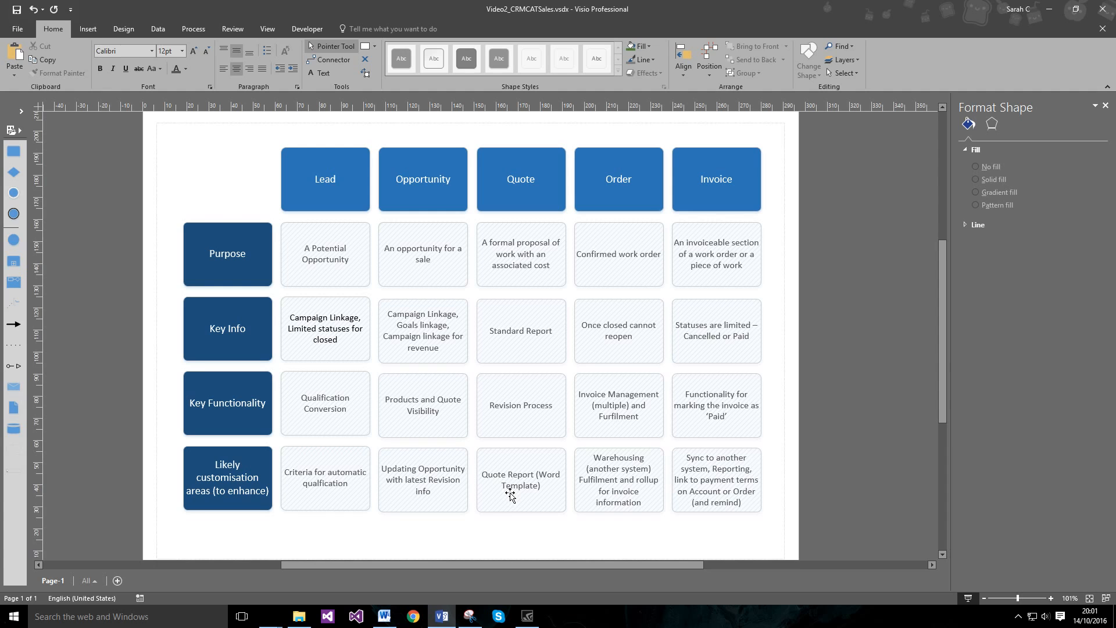
# Step: Minimise Visio to show the £500.00 draft quote for 50 Cake again
pyautogui.click(442, 616)
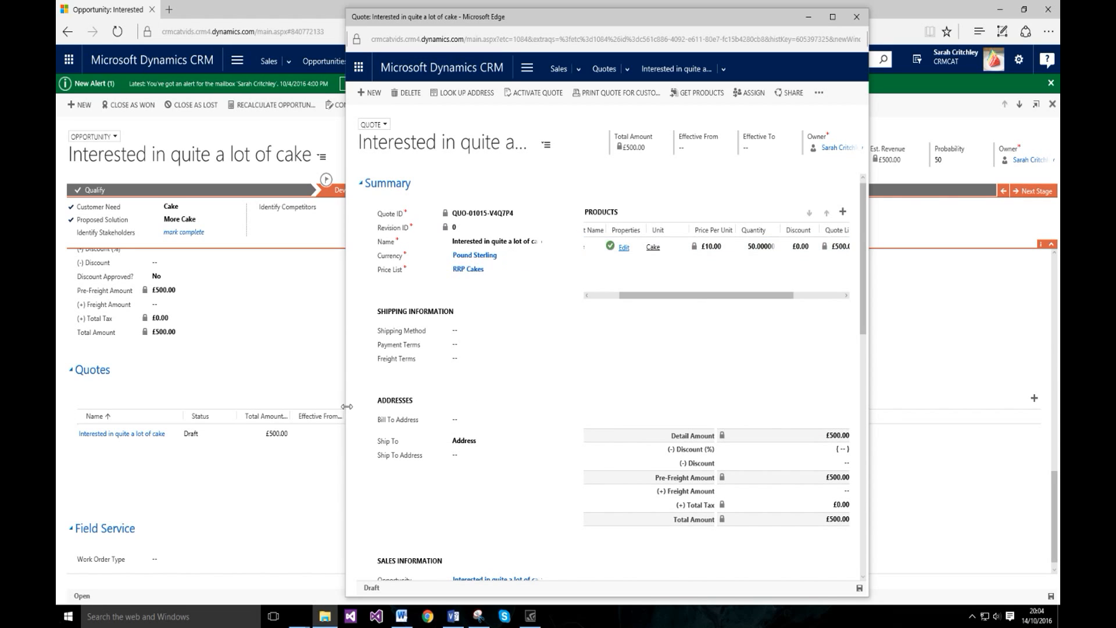
# Step: Widen the draft quote window on both sides to reveal Sales Information and the full Cake line
pyautogui.click(454, 617)
pyautogui.moveTo(868, 112); pyautogui.dragTo(1039, 112)
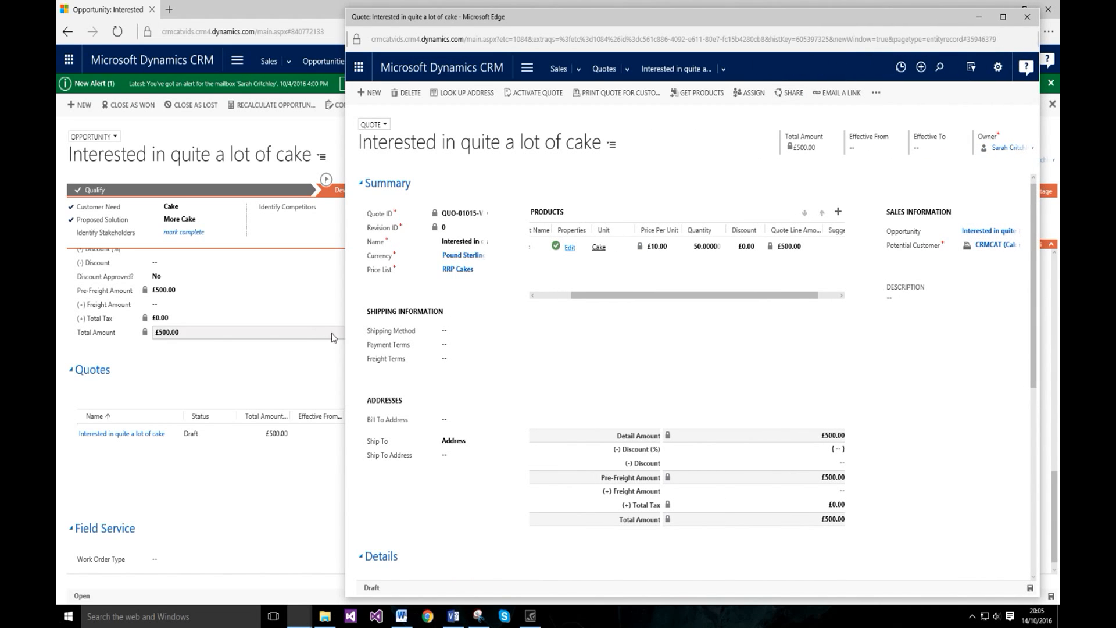
pyautogui.moveTo(345, 340); pyautogui.dragTo(188, 340)
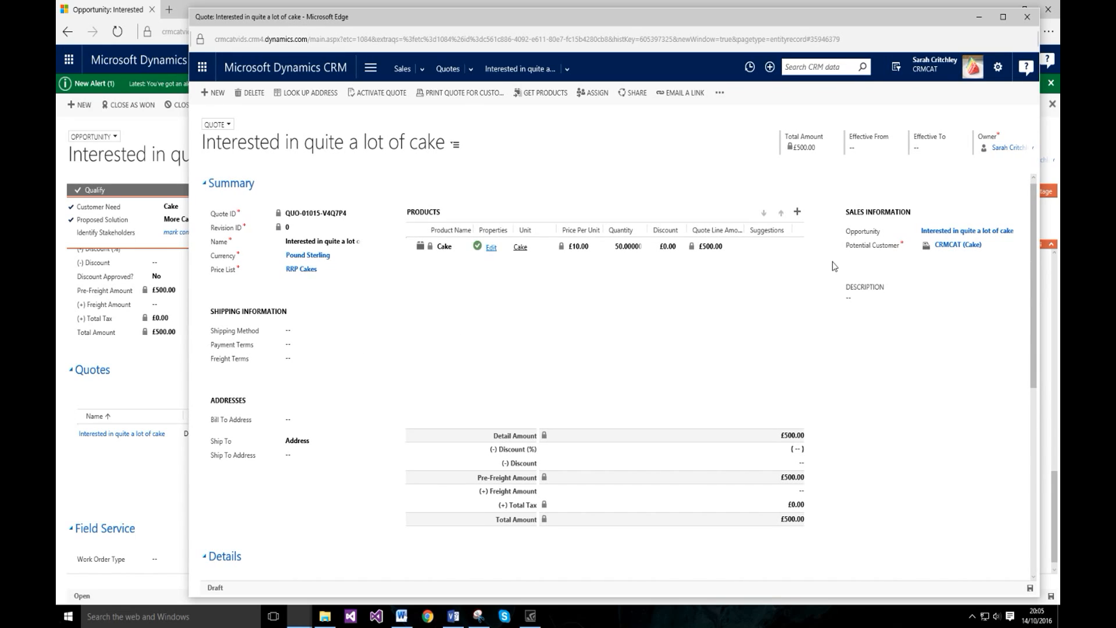
# Step: Replace the quote's £50 flat discount with a 5% discount and clear the discount amount
pyautogui.click(794, 467)
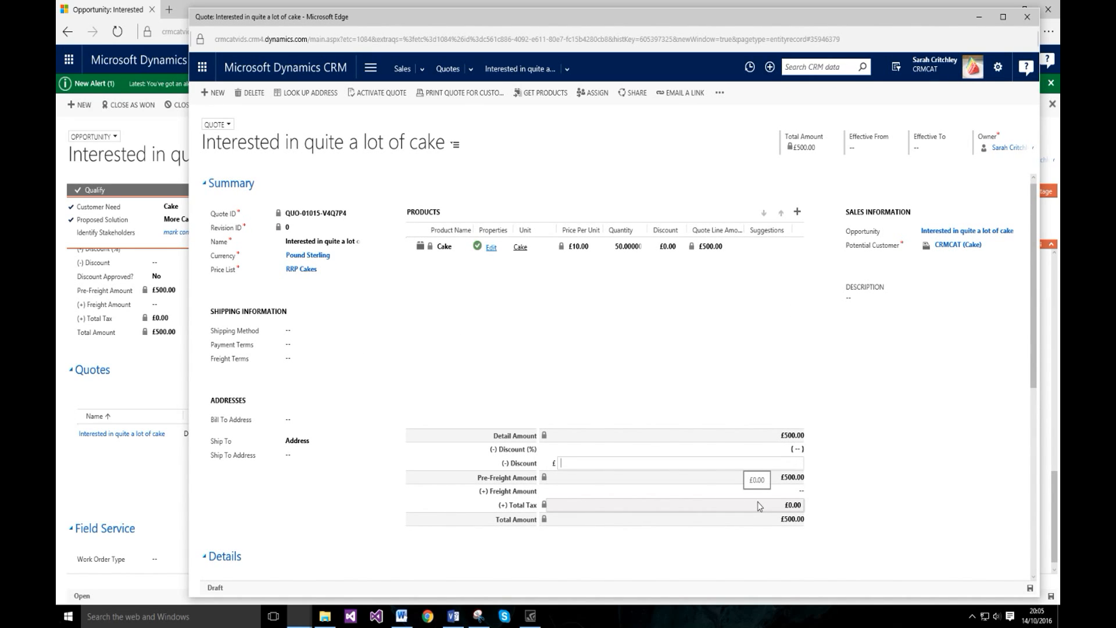
pyautogui.write('50')
pyautogui.click(880, 484)
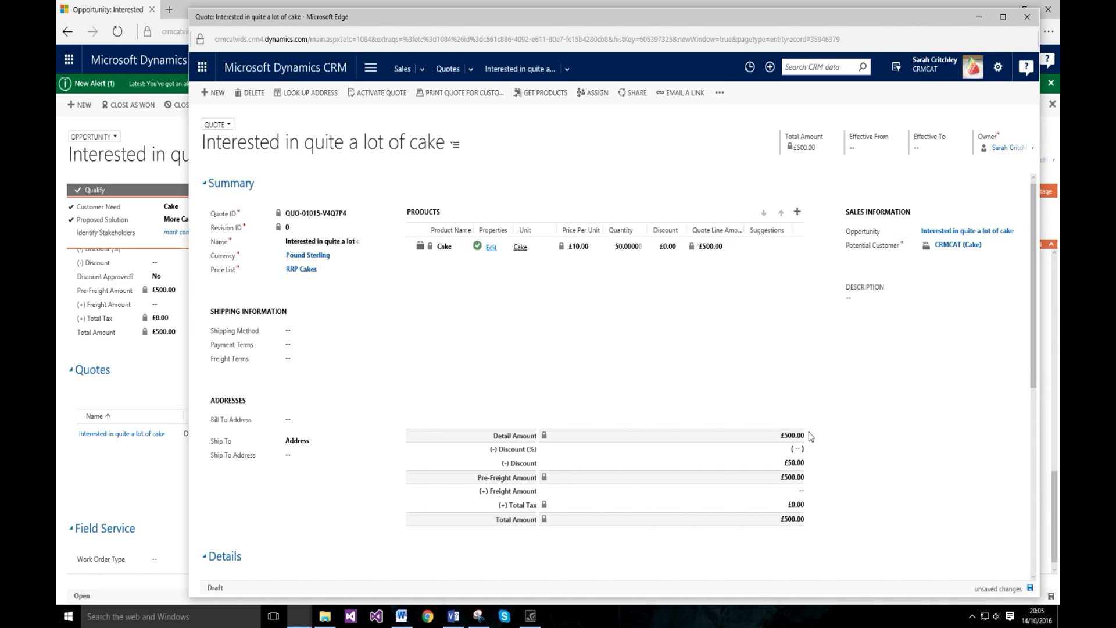
pyautogui.click(800, 448)
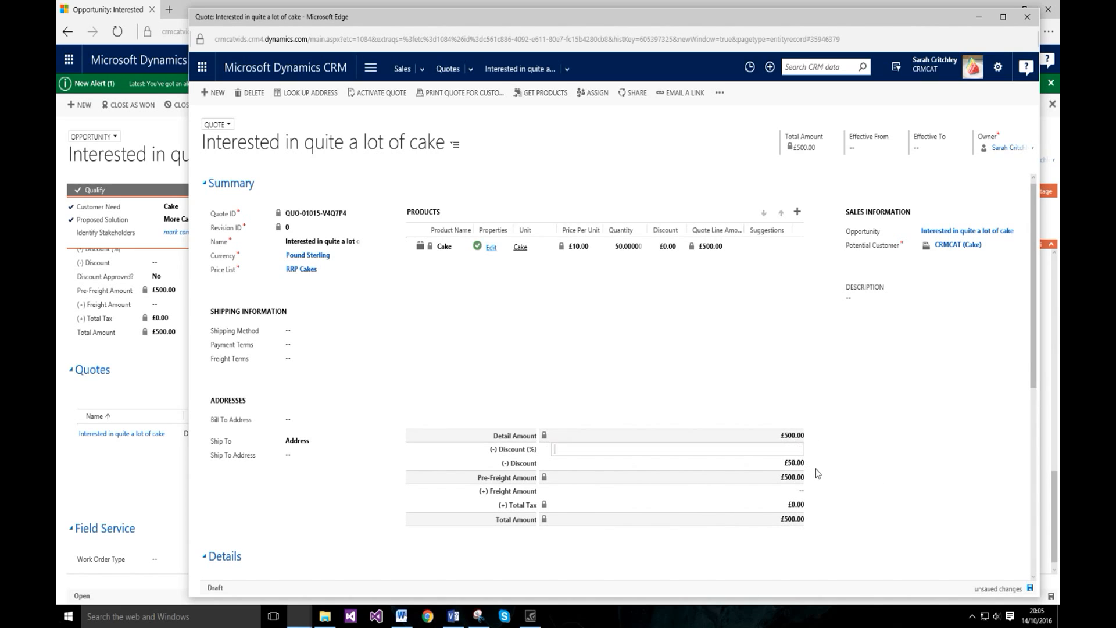
pyautogui.press('Tab')
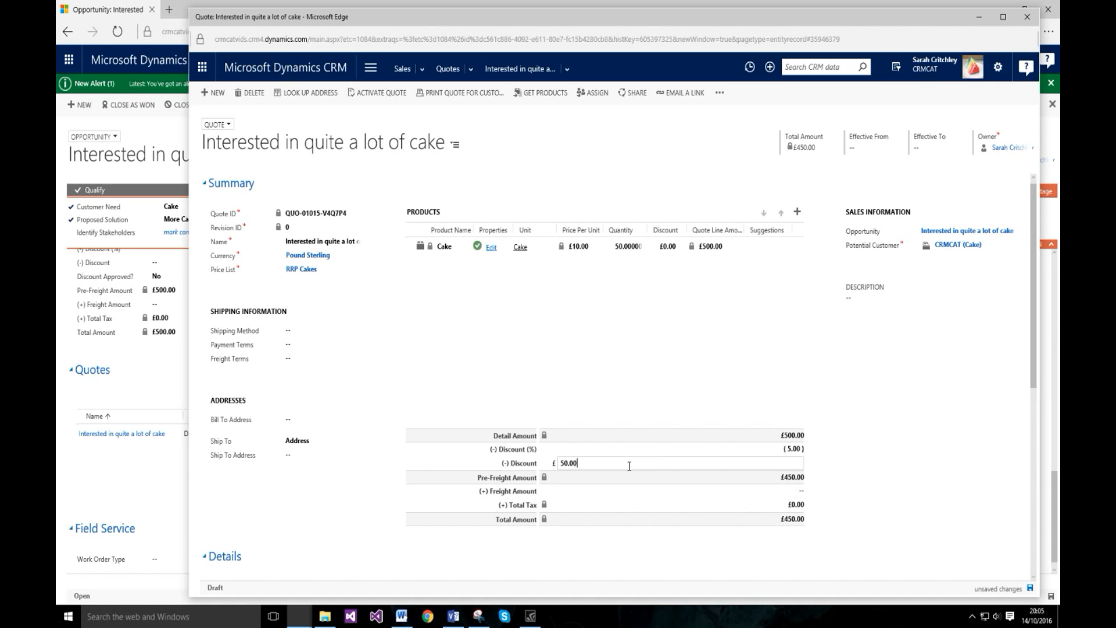
pyautogui.click(864, 467)
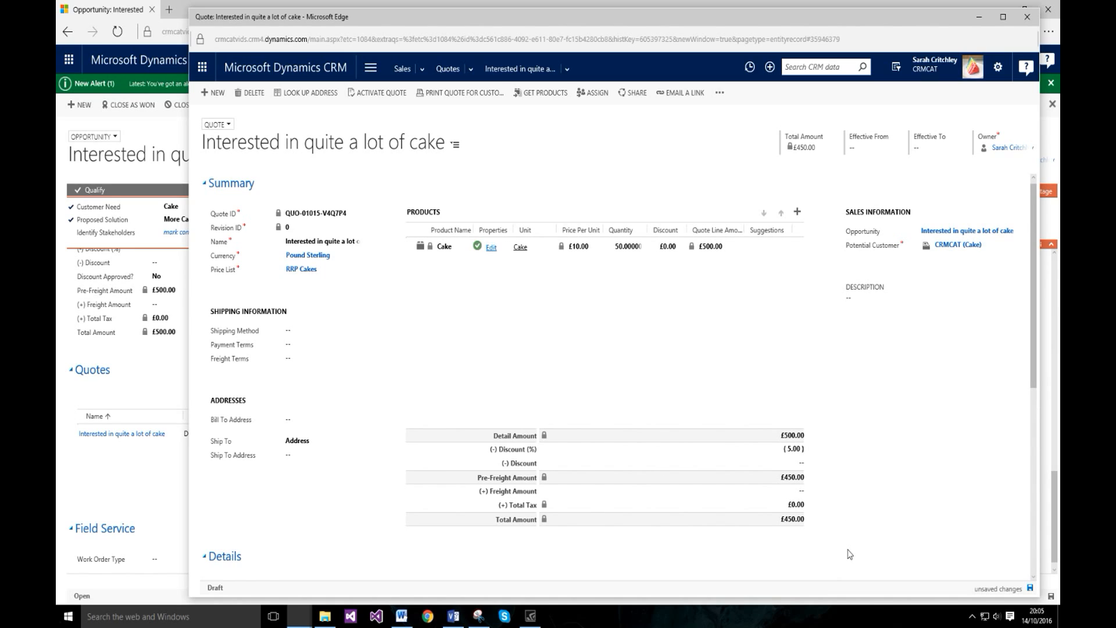
# Step: Set the quote's Effective From to 10/14/2016 and Effective To to 11/14/2016
pyautogui.click(867, 147)
pyautogui.click(891, 146)
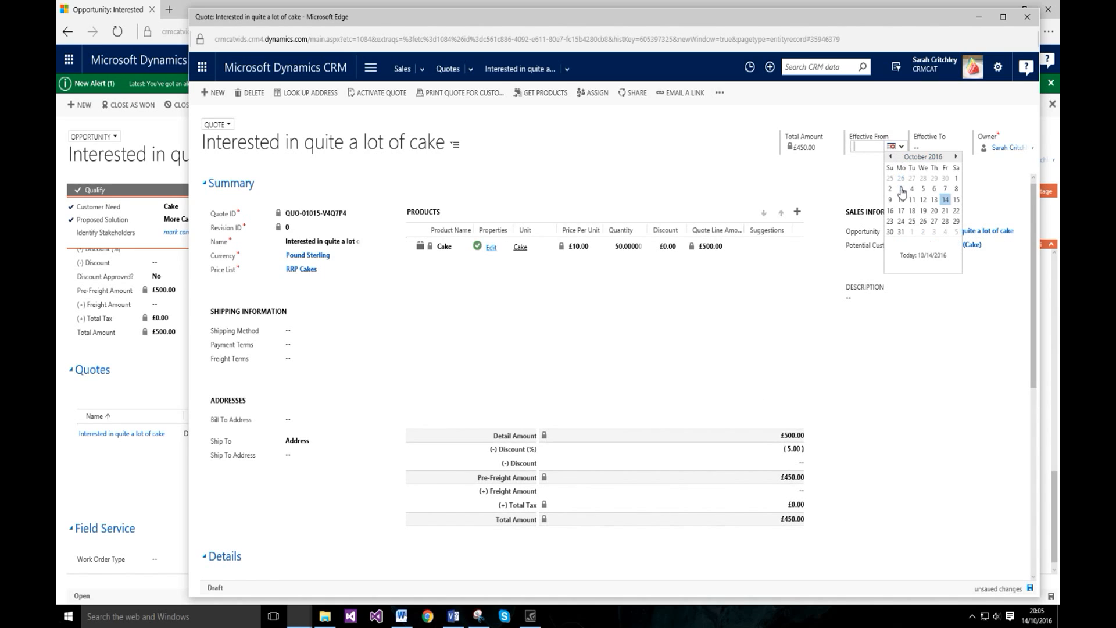
pyautogui.click(945, 200)
pyautogui.click(951, 152)
pyautogui.click(954, 147)
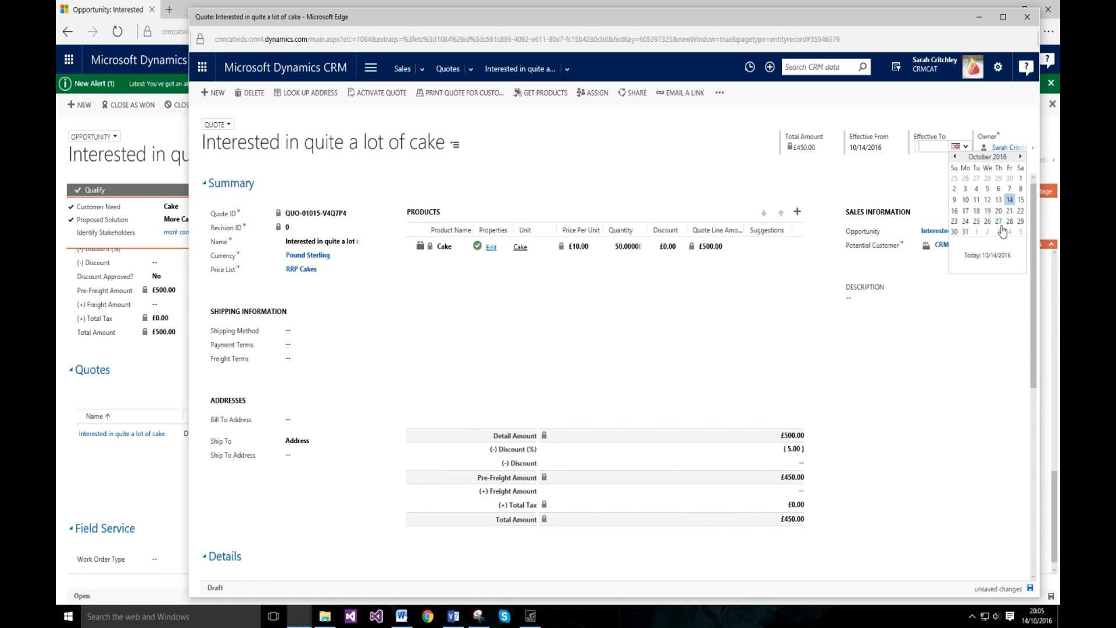
pyautogui.click(1020, 157)
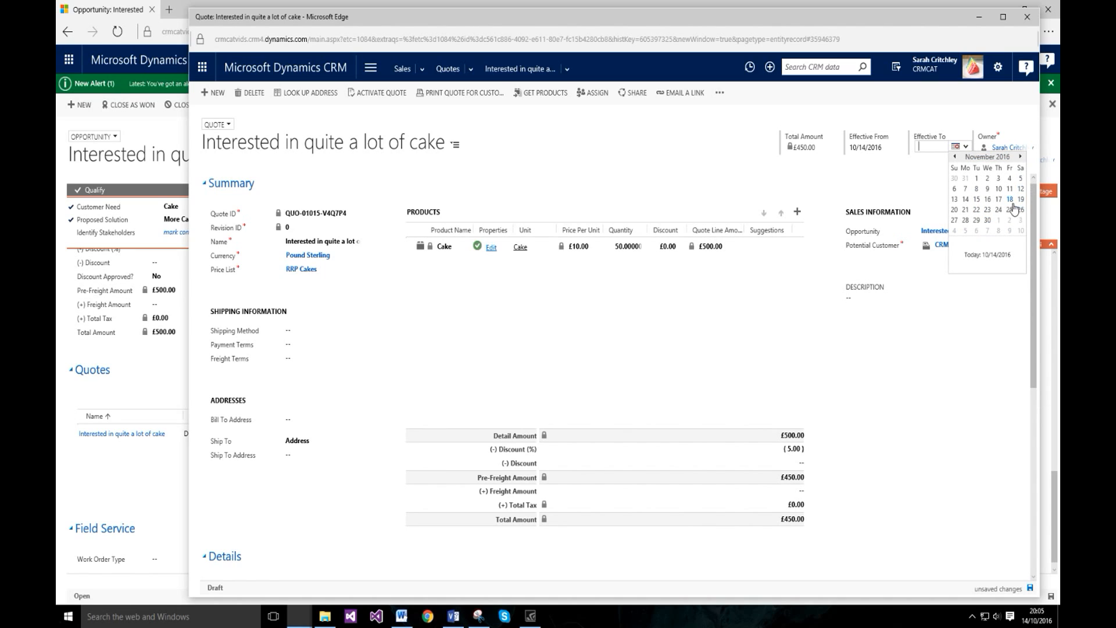
pyautogui.click(965, 200)
pyautogui.click(934, 365)
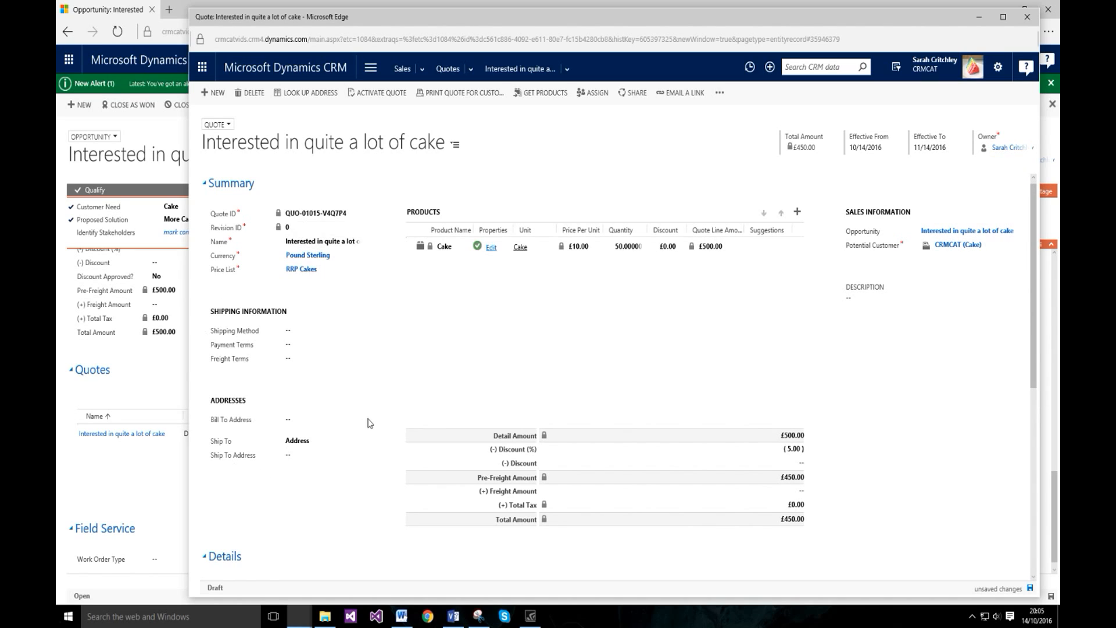
# Step: Save the quote at £475, then activate it and start revision 1
pyautogui.click(1029, 588)
pyautogui.click(453, 616)
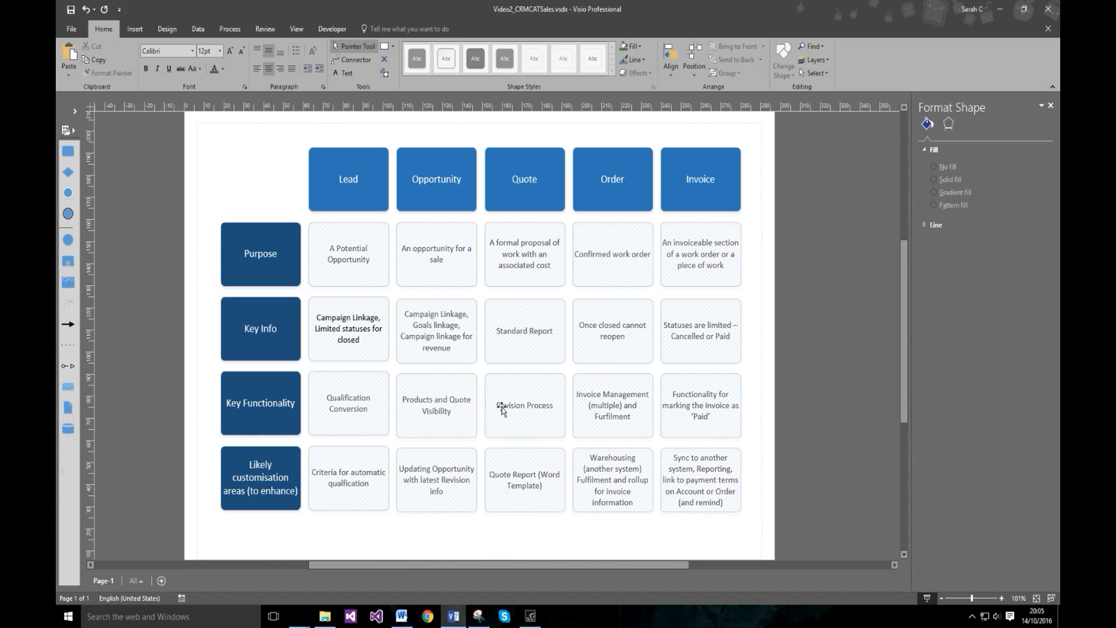
pyautogui.click(450, 616)
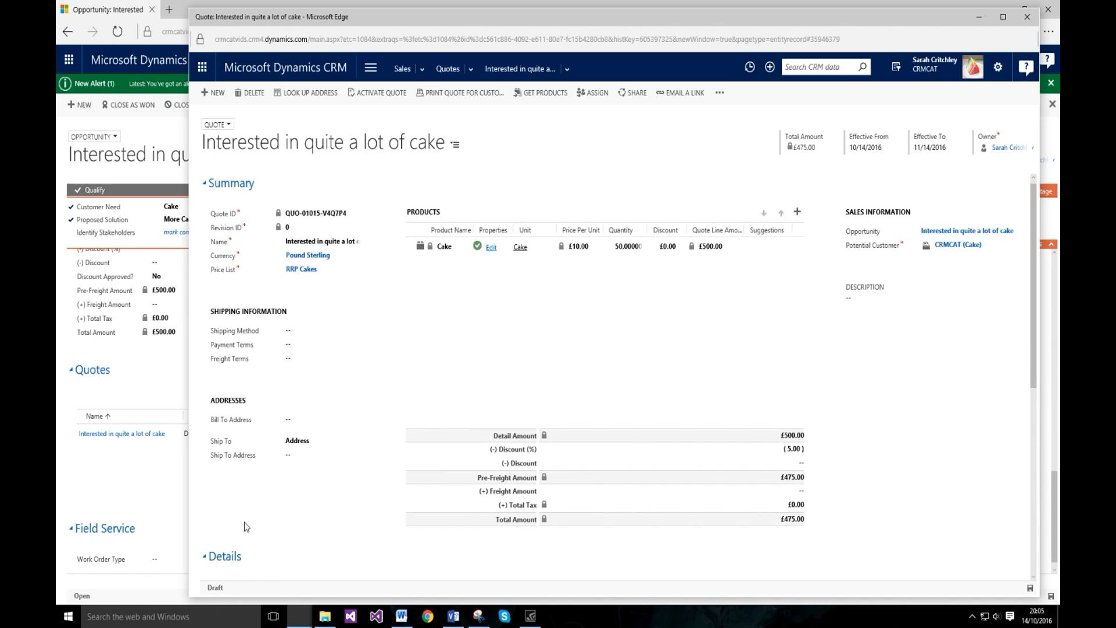
pyautogui.click(378, 93)
# Step: Reload the cake opportunity with F5 and refresh its Quotes subgrid to show both £475 quotes
pyautogui.click(139, 508)
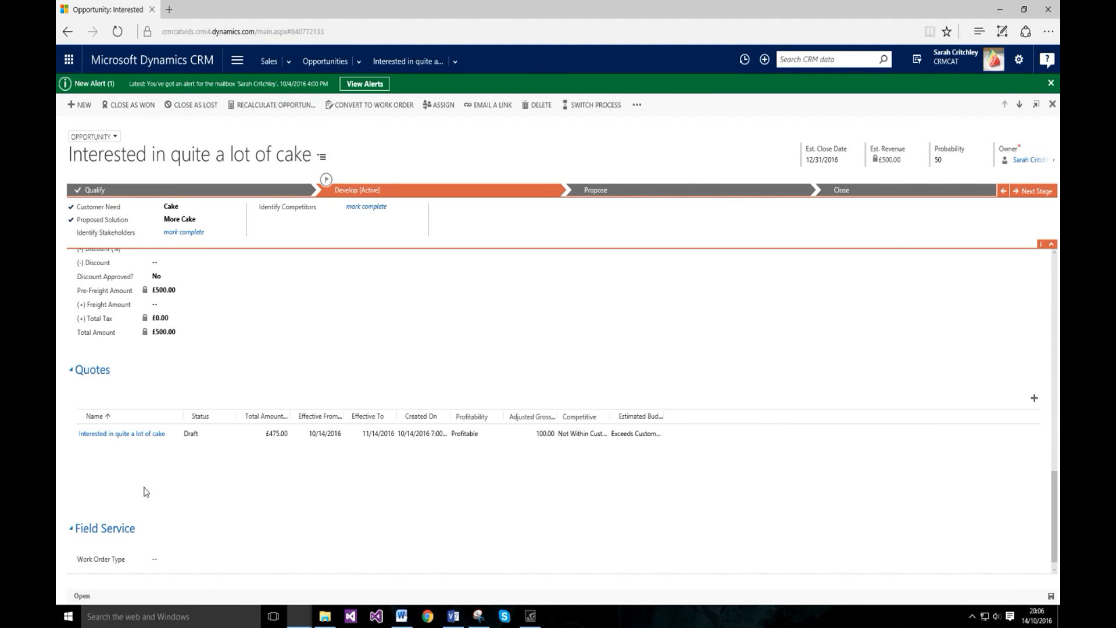
pyautogui.press('F5')
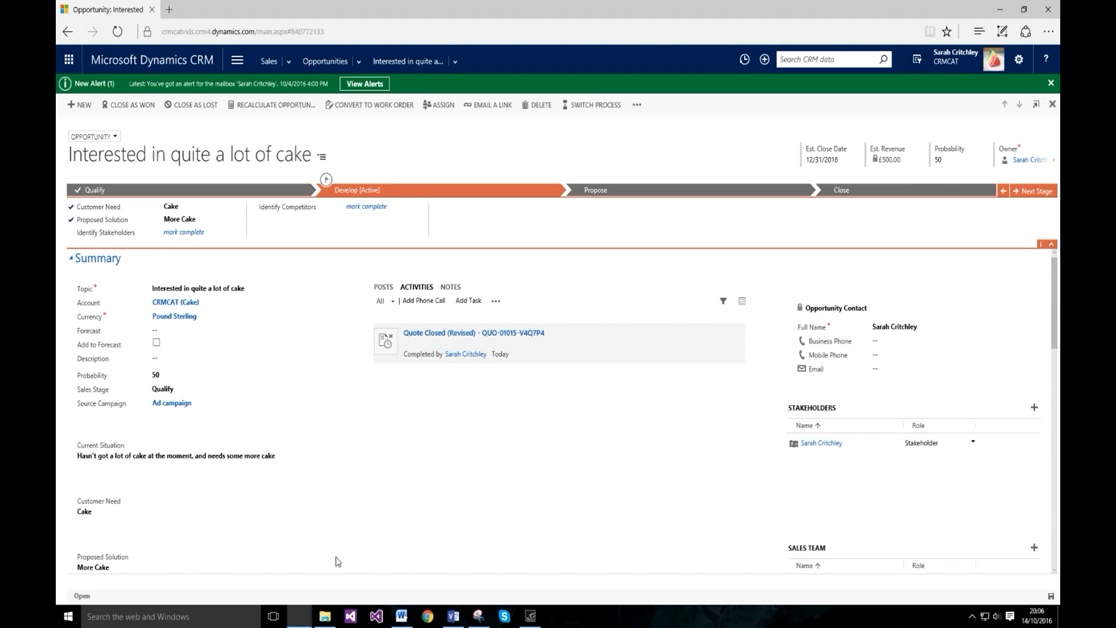
pyautogui.scroll(-10, 410, 500)
pyautogui.scroll(-2, 409, 487)
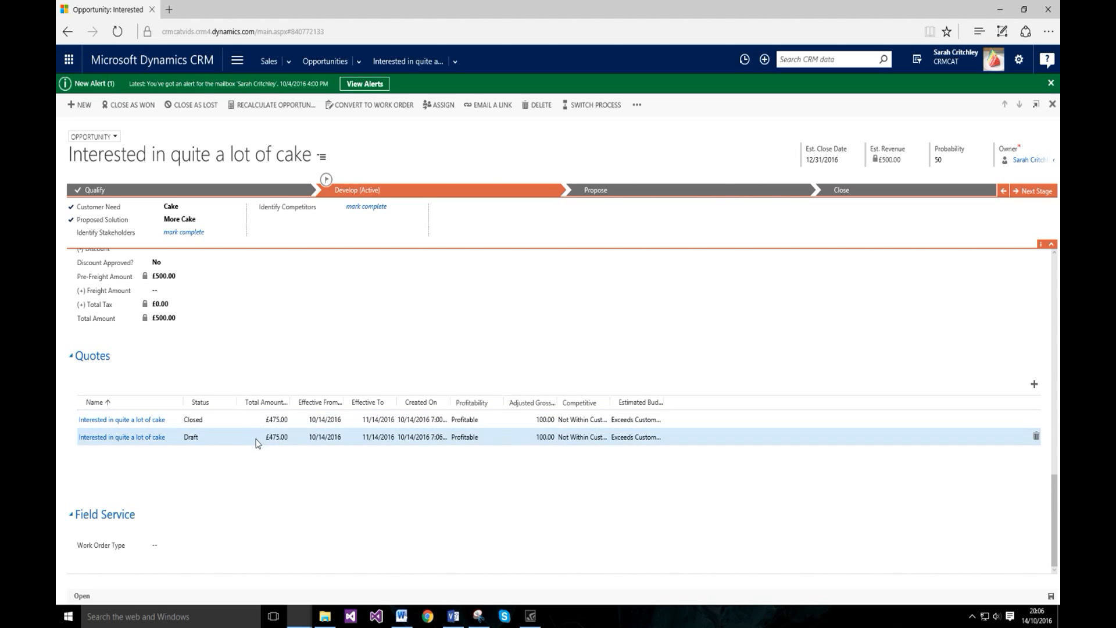
pyautogui.click(262, 405)
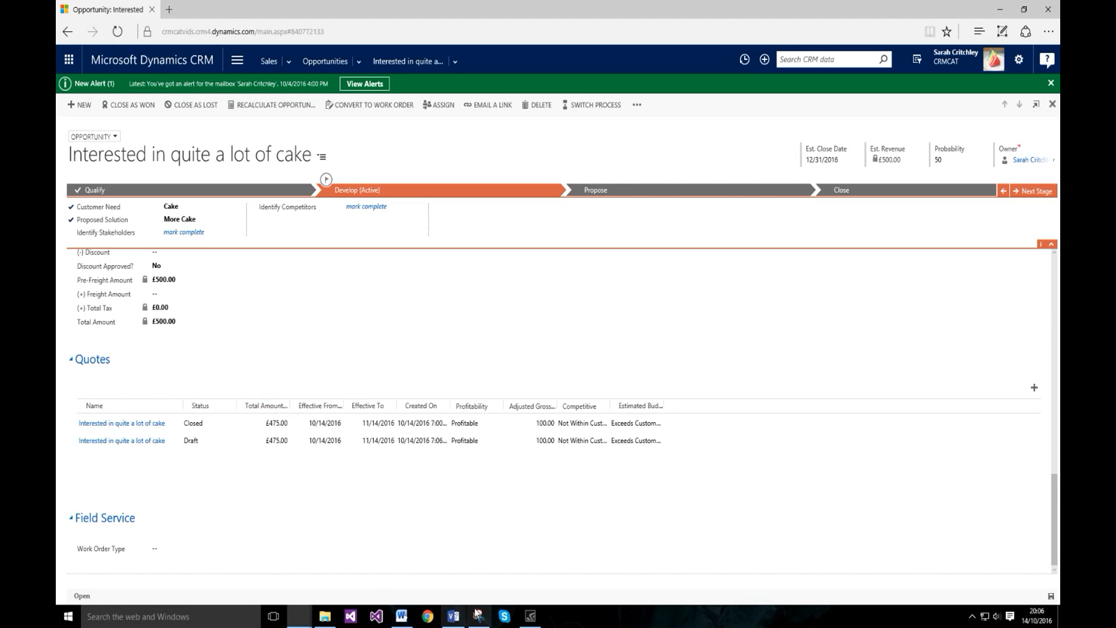
pyautogui.click(453, 615)
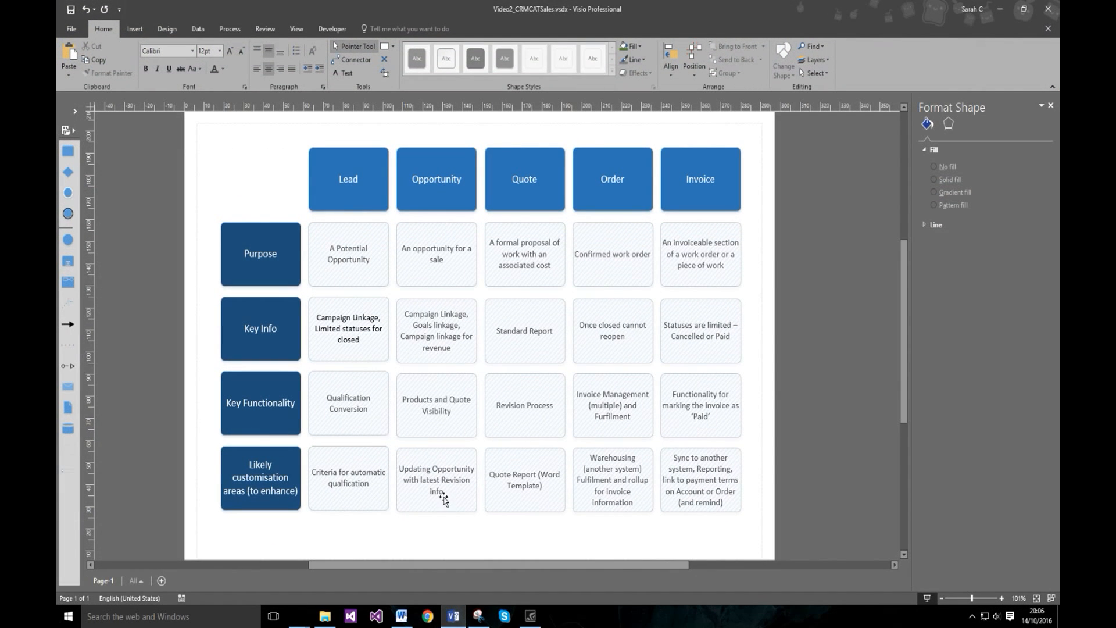
pyautogui.click(453, 615)
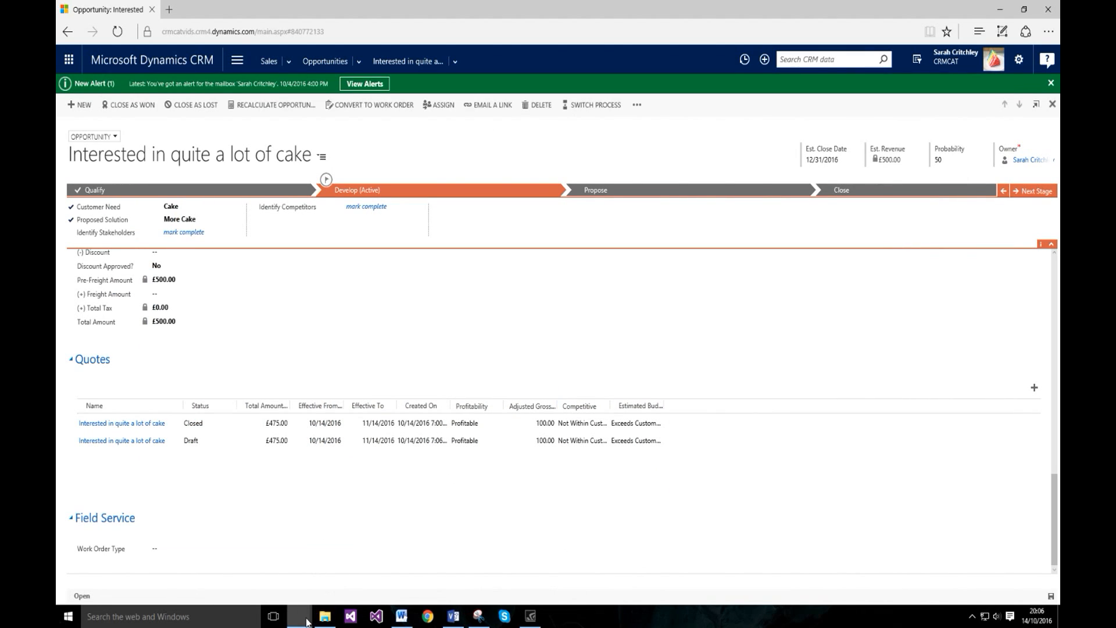
# Step: Return to the revision 1 quote and open its '...' More Commands menu
pyautogui.moveTo(300, 616)
pyautogui.click(365, 562)
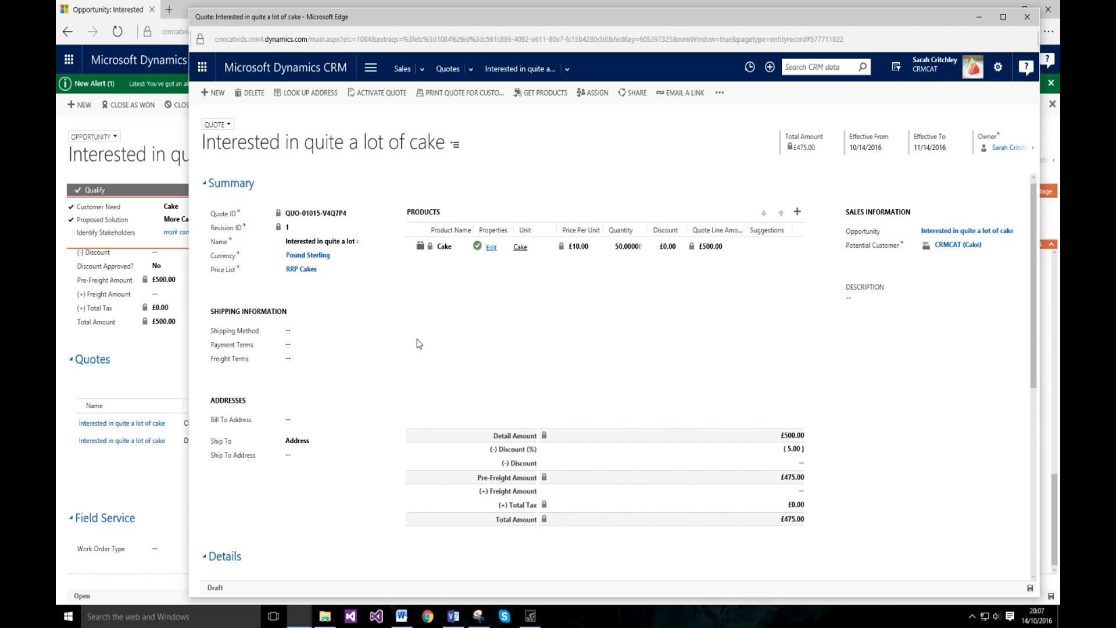
pyautogui.click(456, 614)
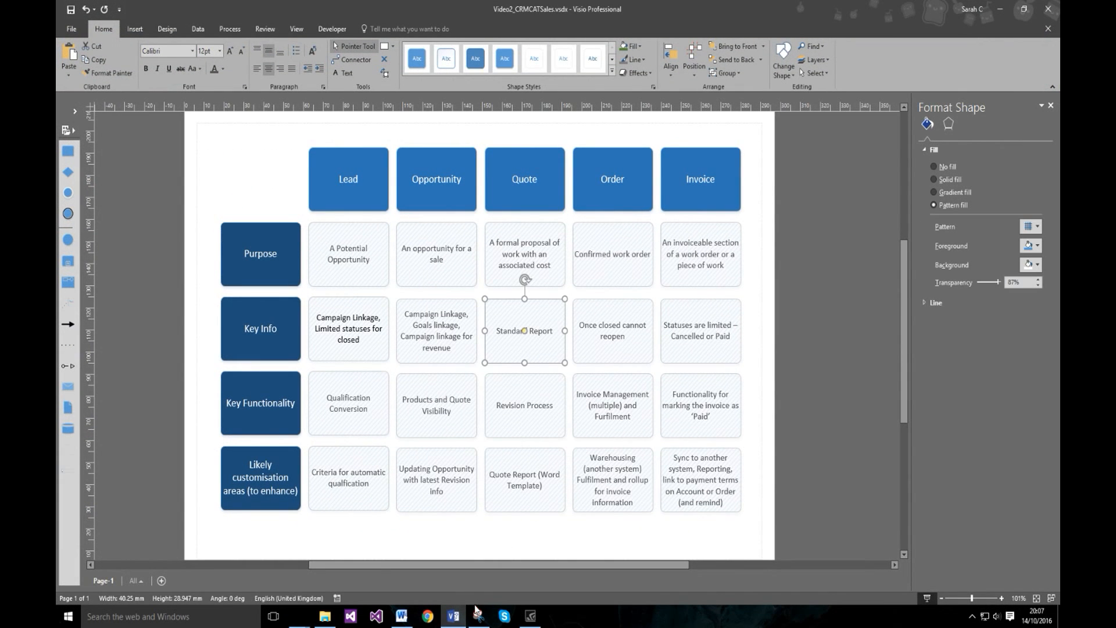
pyautogui.click(476, 613)
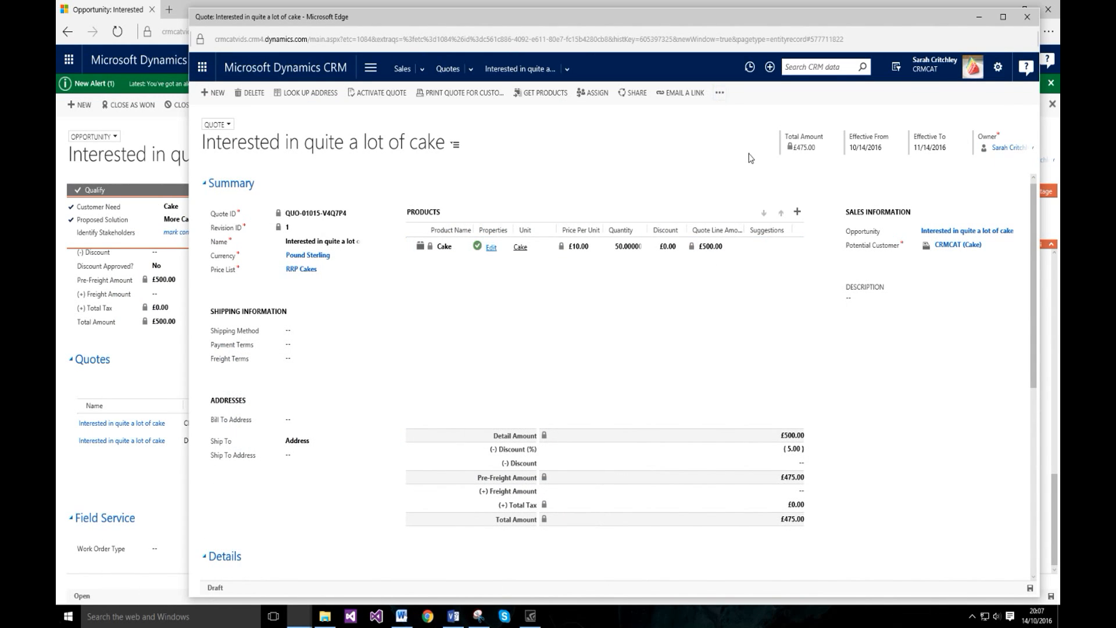
pyautogui.click(719, 92)
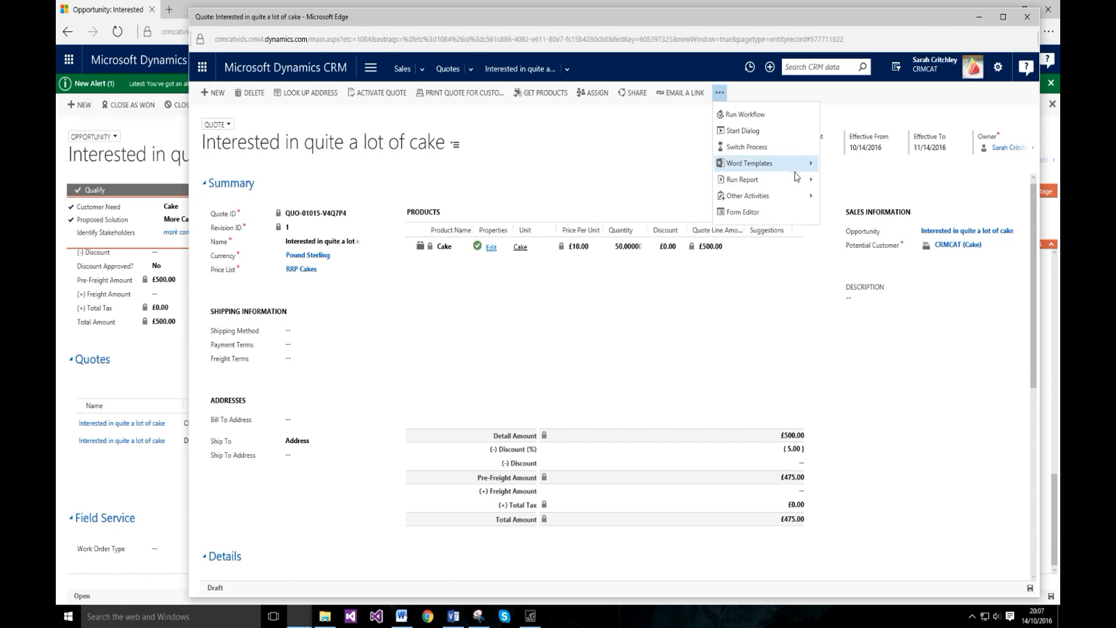
# Step: Run the Quote report from Run Report and move the viewer aside
pyautogui.moveTo(802, 179)
pyautogui.click(848, 191)
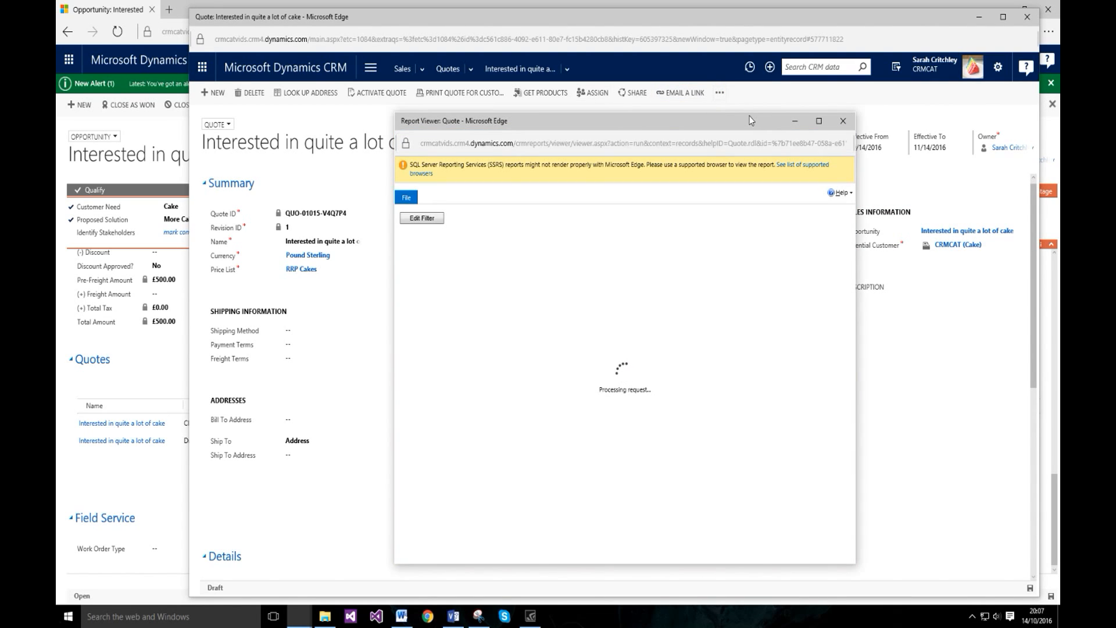
pyautogui.moveTo(748, 120); pyautogui.dragTo(532, 118)
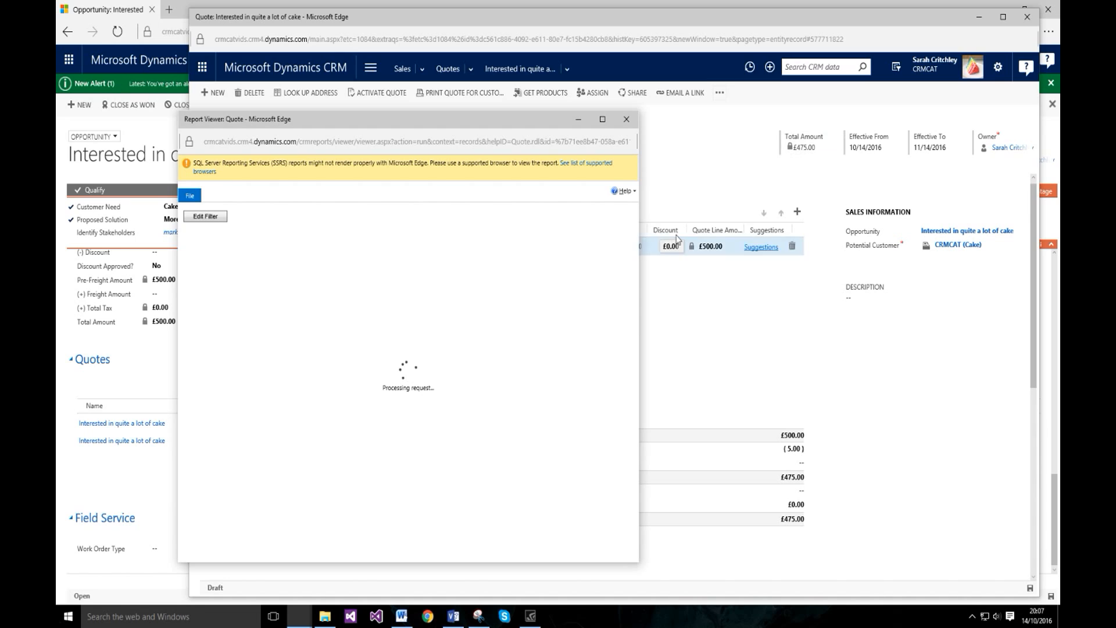
# Step: Reposition and enlarge the Report Viewer to show the Details table with the £475.00 total
pyautogui.click(719, 93)
pyautogui.moveTo(781, 189)
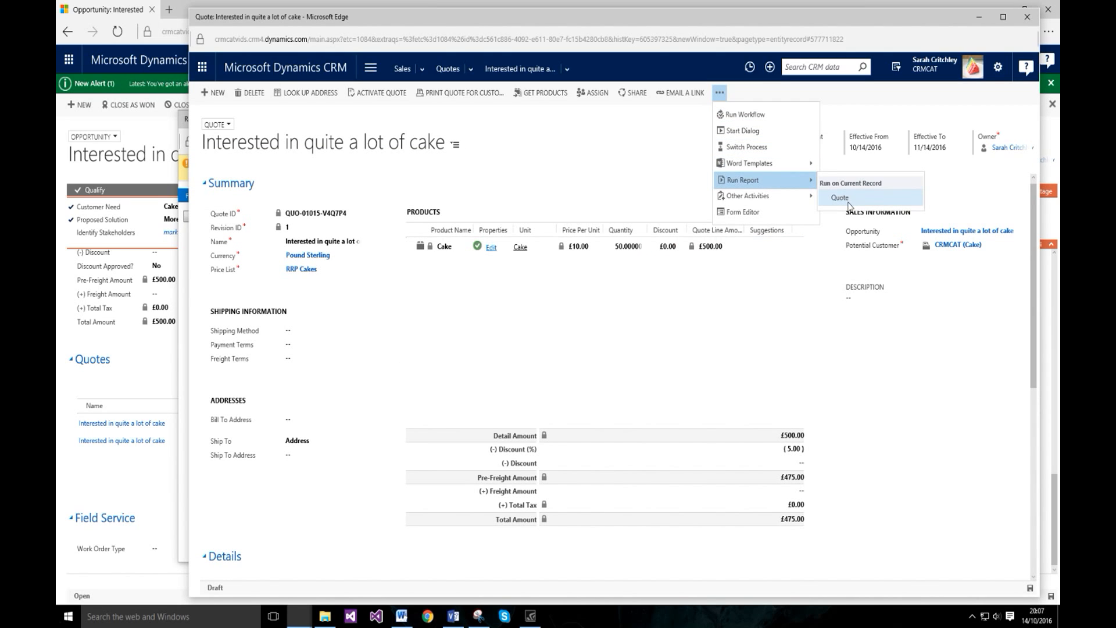
pyautogui.moveTo(299, 615)
pyautogui.click(410, 549)
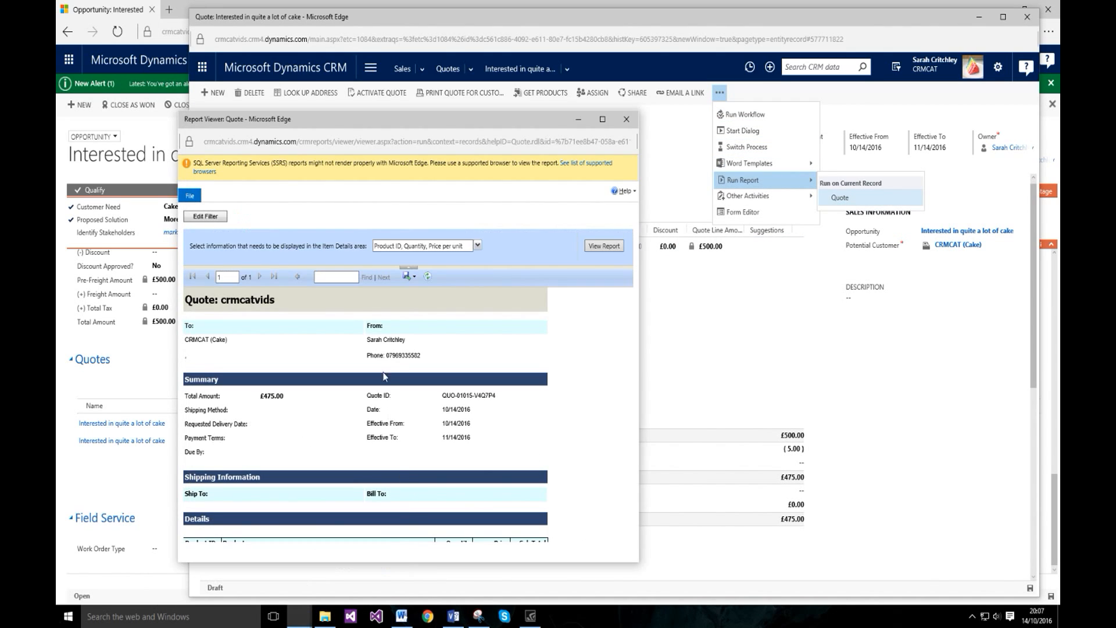
pyautogui.moveTo(355, 119); pyautogui.dragTo(465, 108)
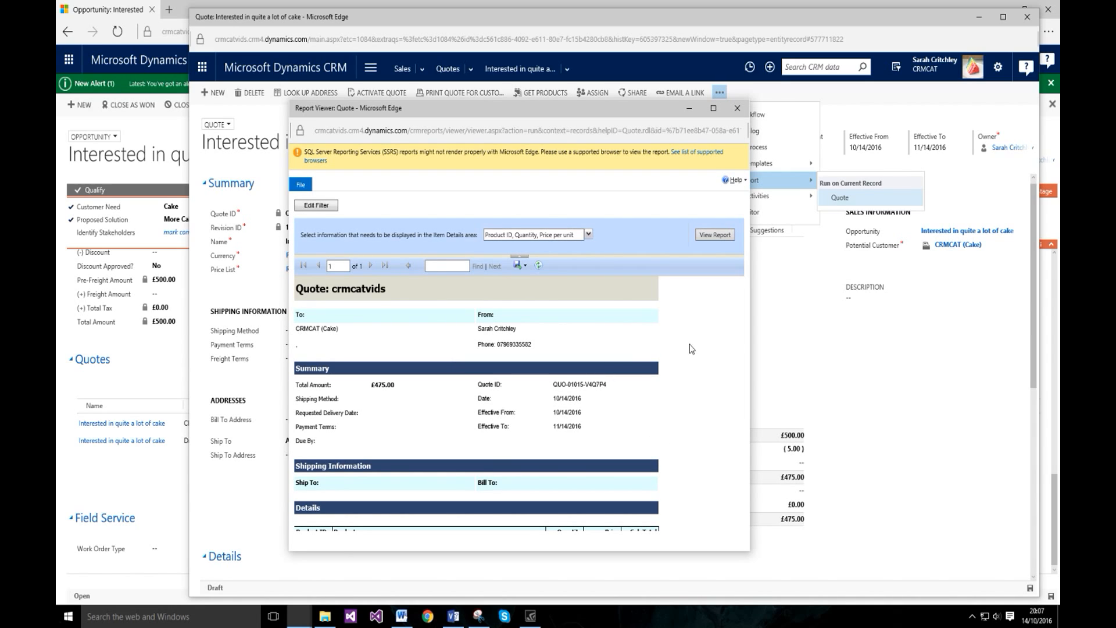
pyautogui.moveTo(749, 545); pyautogui.dragTo(902, 581)
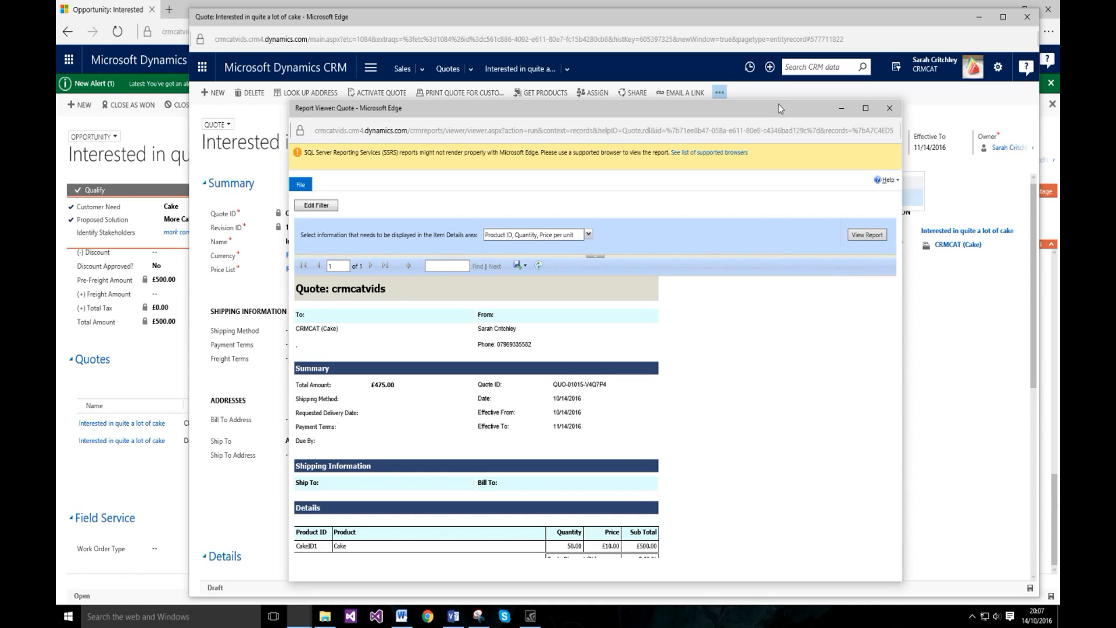
pyautogui.moveTo(774, 104); pyautogui.dragTo(778, 33)
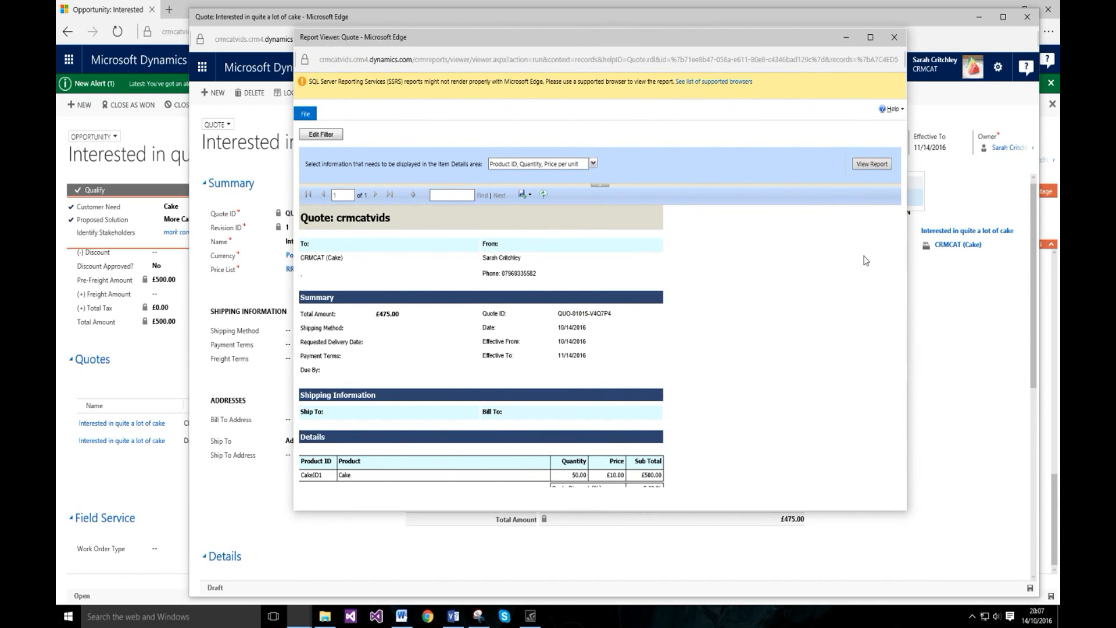
# Step: Look over the report's export formats, then close the viewer and the leftover actions menu
pyautogui.click(524, 196)
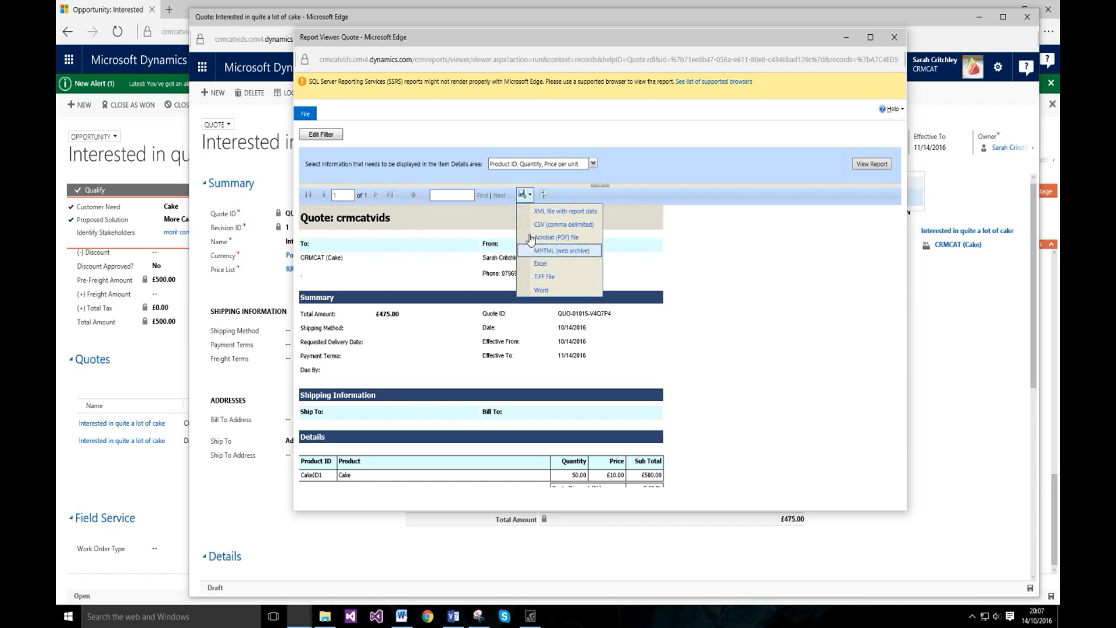
pyautogui.click(806, 357)
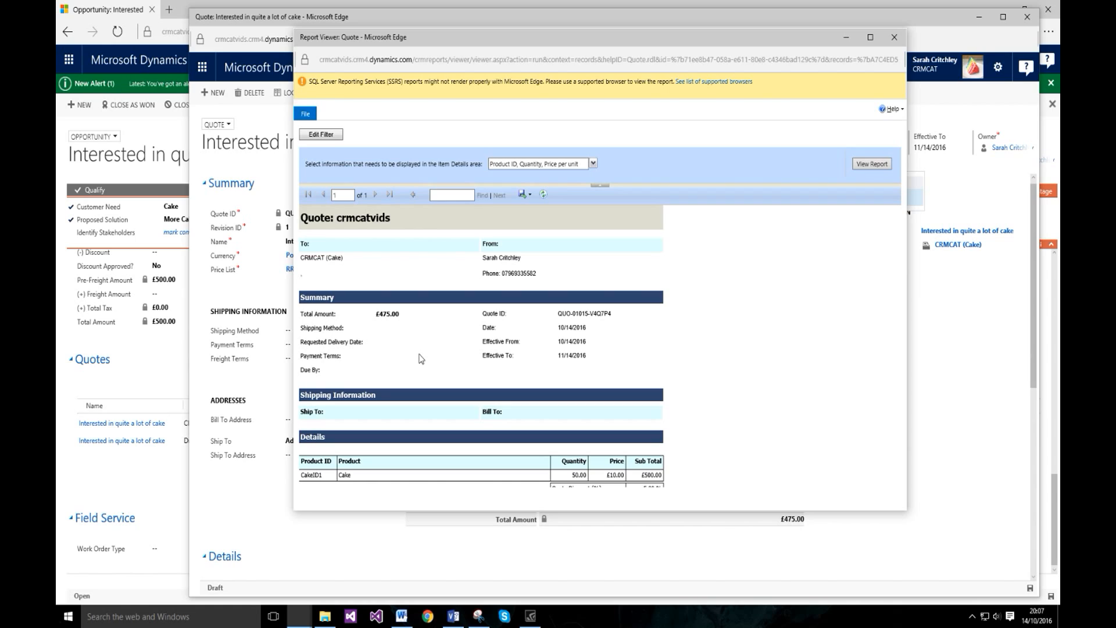
pyautogui.click(894, 37)
pyautogui.click(688, 327)
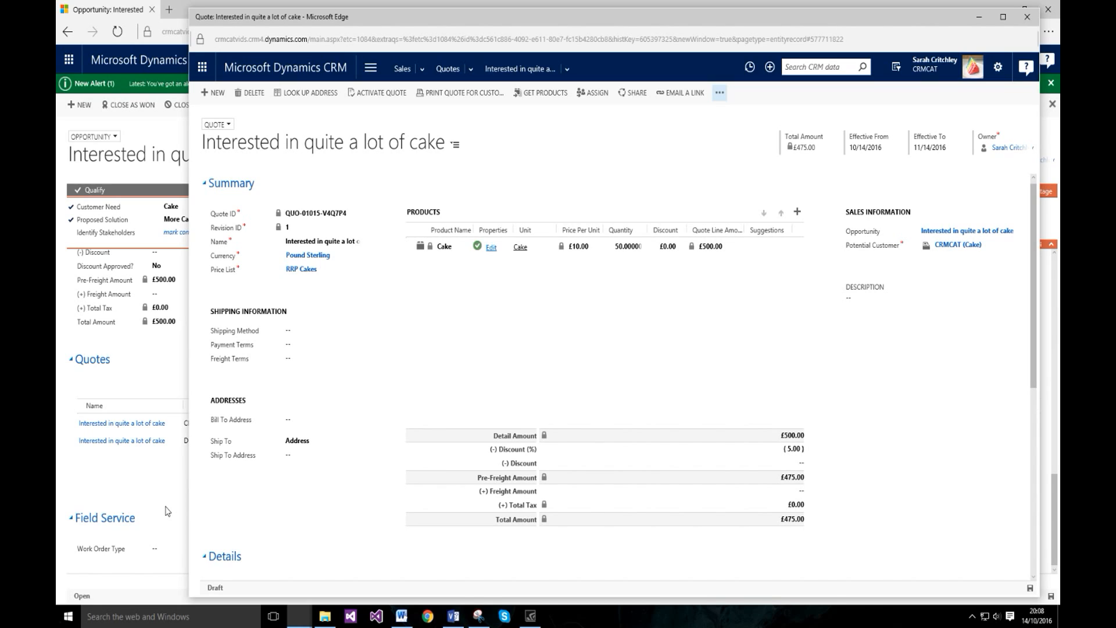
# Step: Review the Visio CRM stages diagram, then reopen the cake quote's overflow actions menu
pyautogui.click(453, 615)
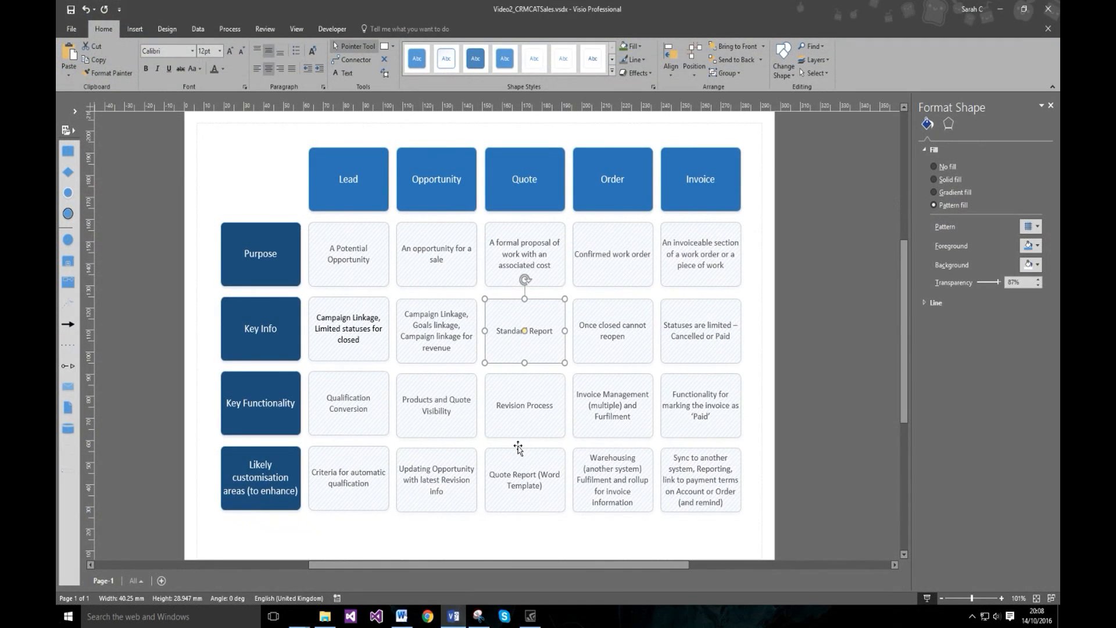
pyautogui.click(557, 532)
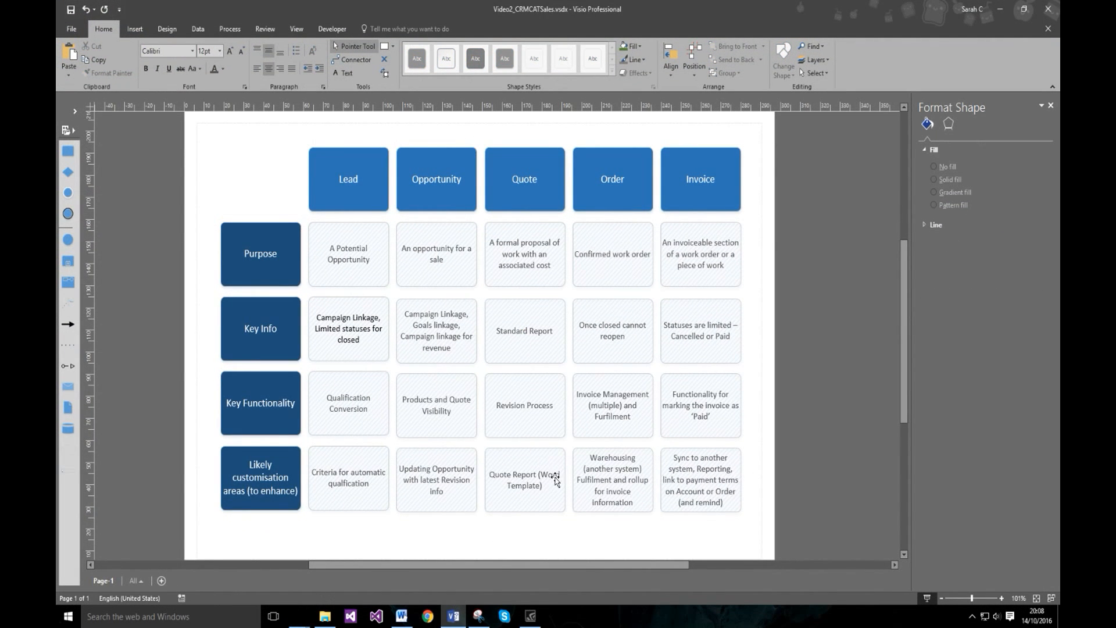
pyautogui.click(453, 615)
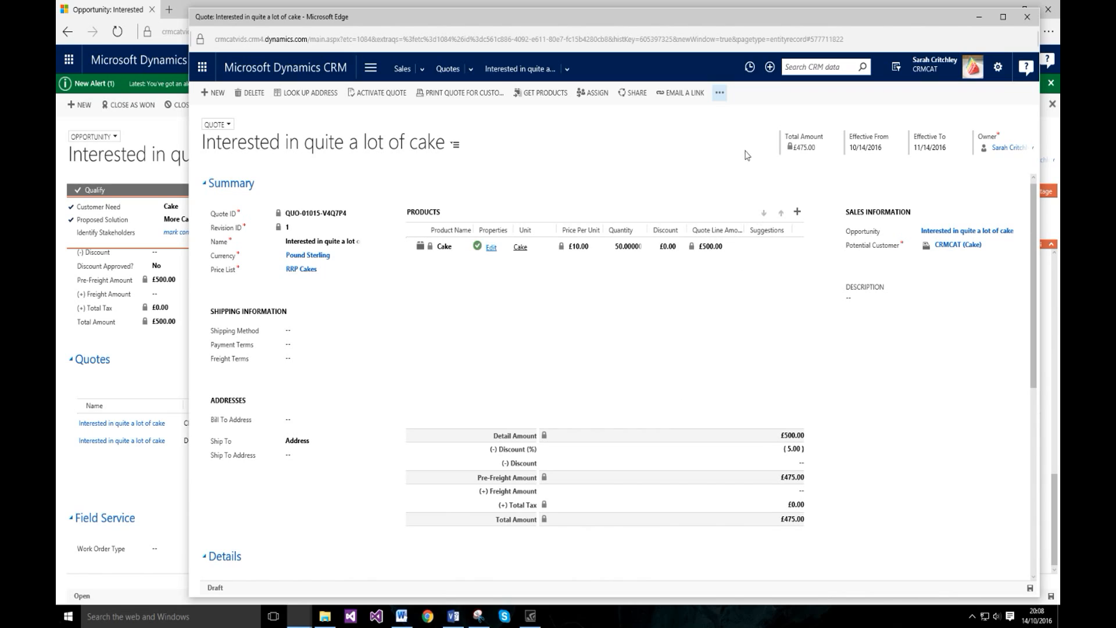
pyautogui.click(719, 93)
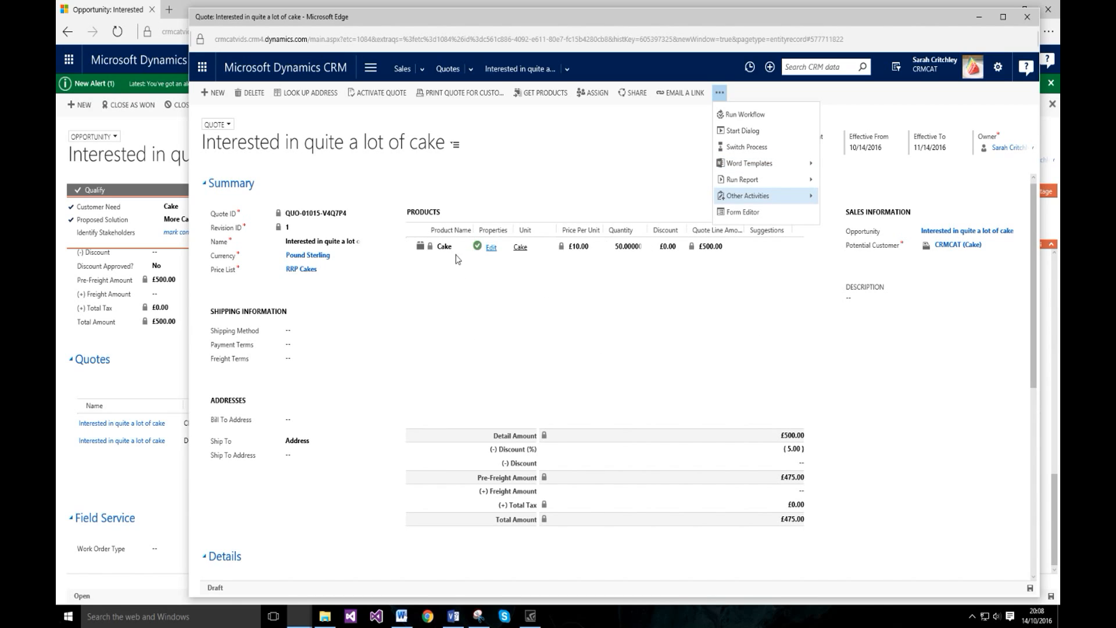
# Step: Activate revision 1 of the £475.00 cake quote, making it Active and read-only
pyautogui.click(603, 352)
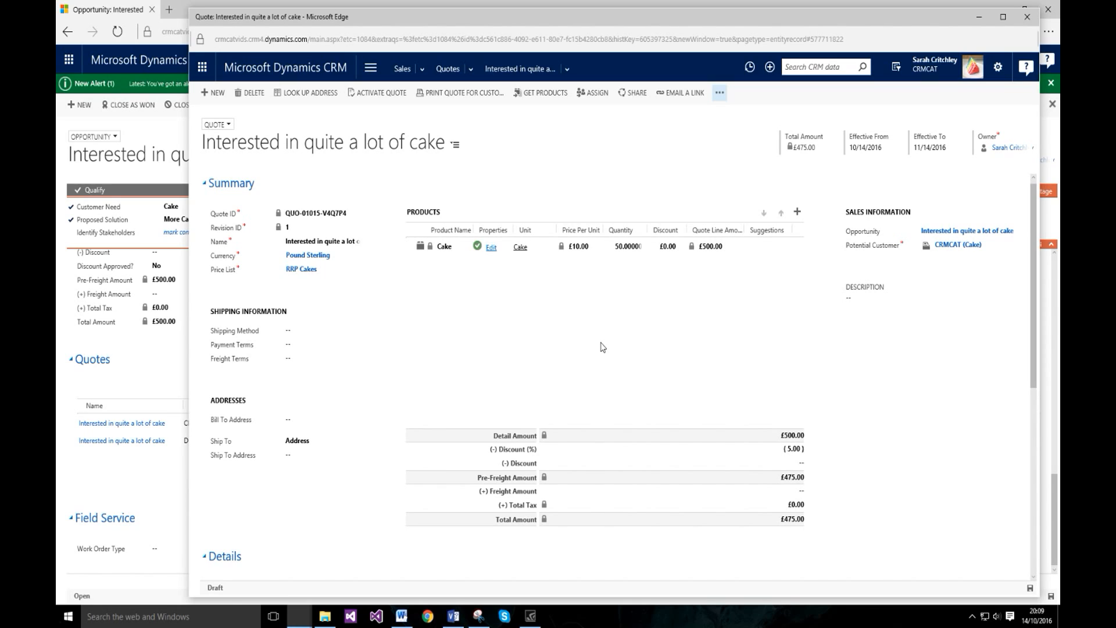
pyautogui.click(381, 93)
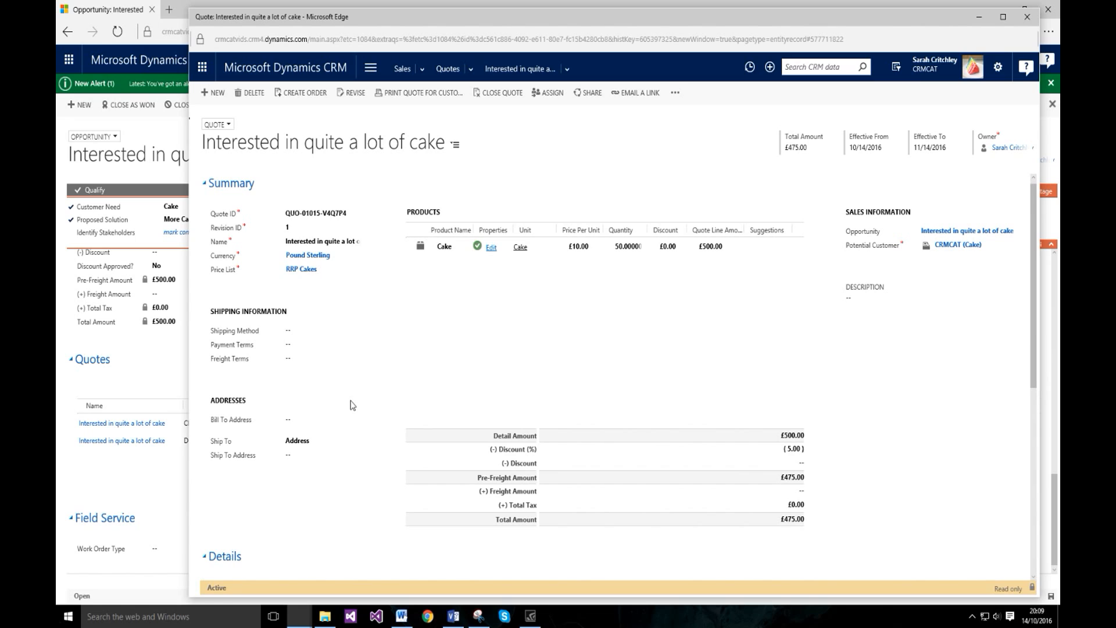
pyautogui.click(452, 615)
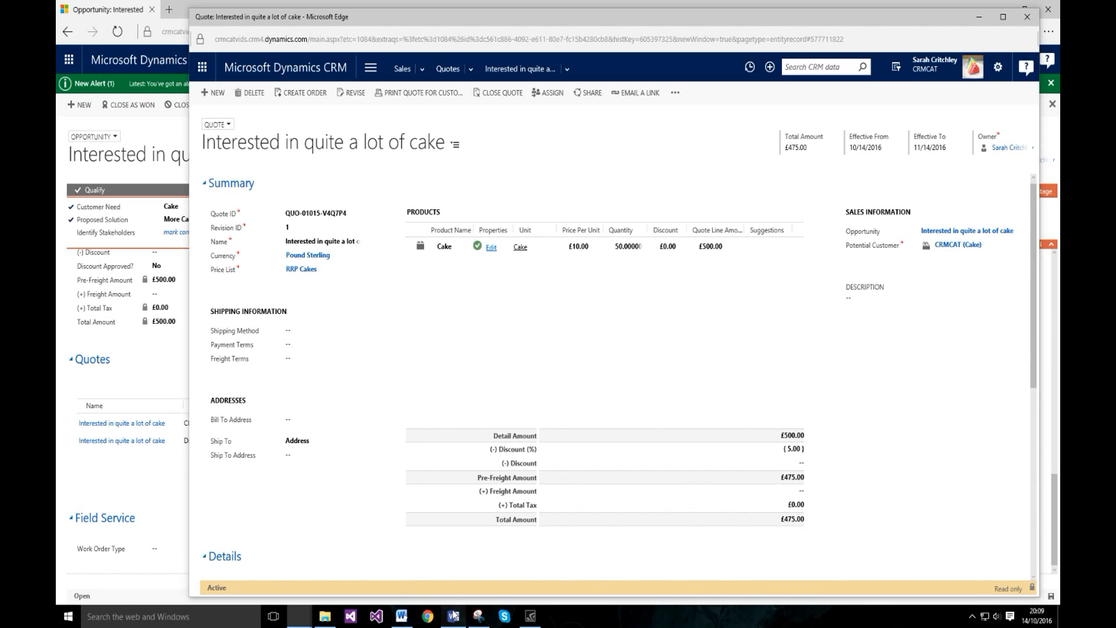
pyautogui.click(450, 485)
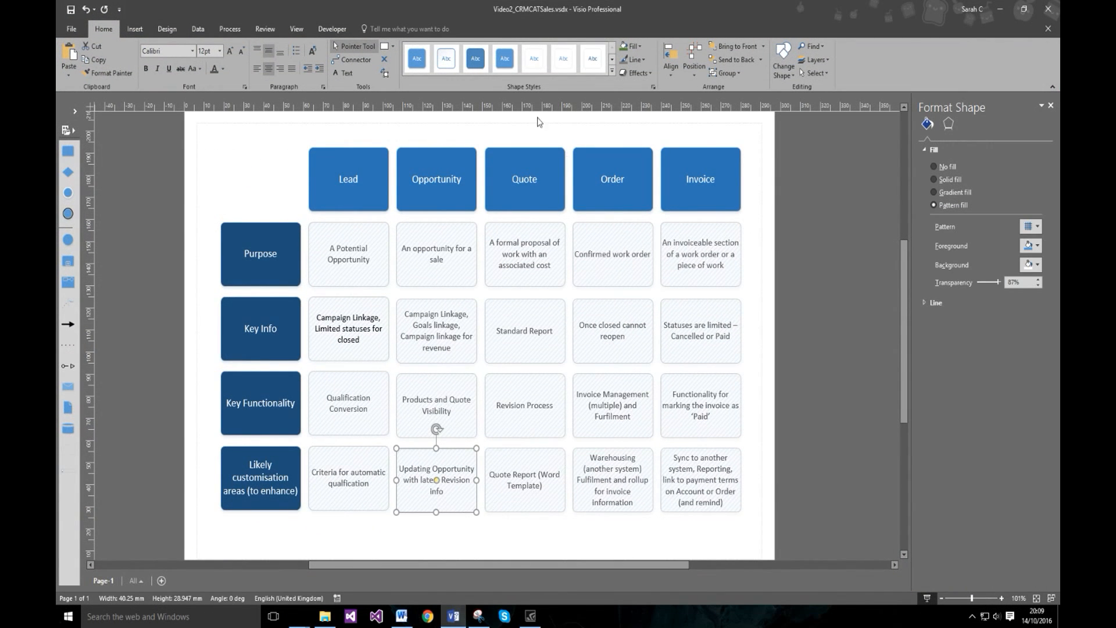
pyautogui.click(449, 537)
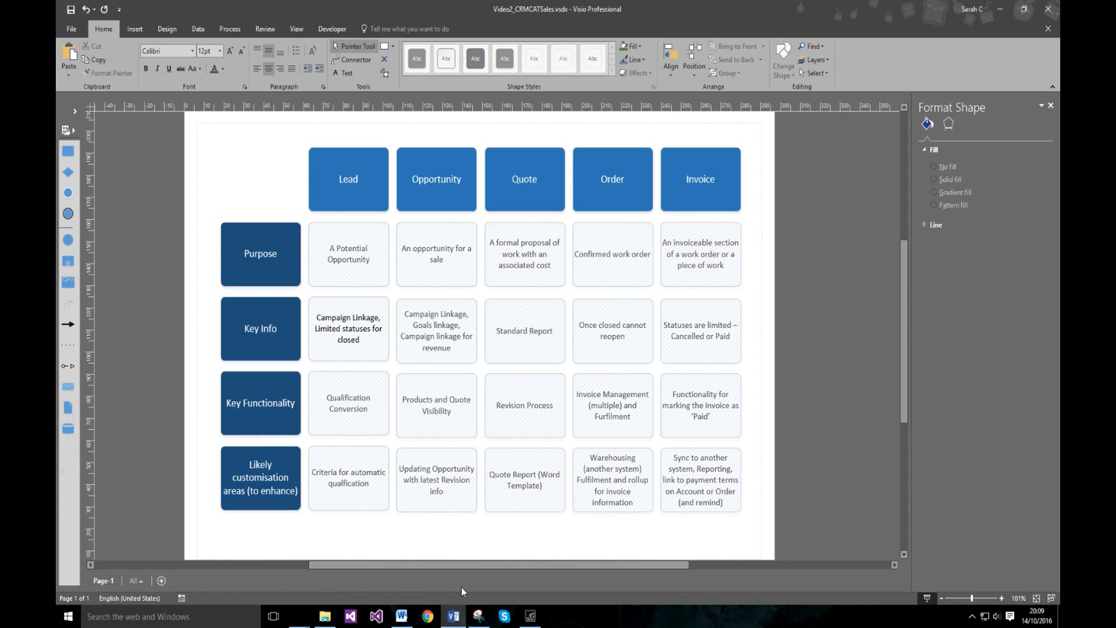
pyautogui.click(453, 614)
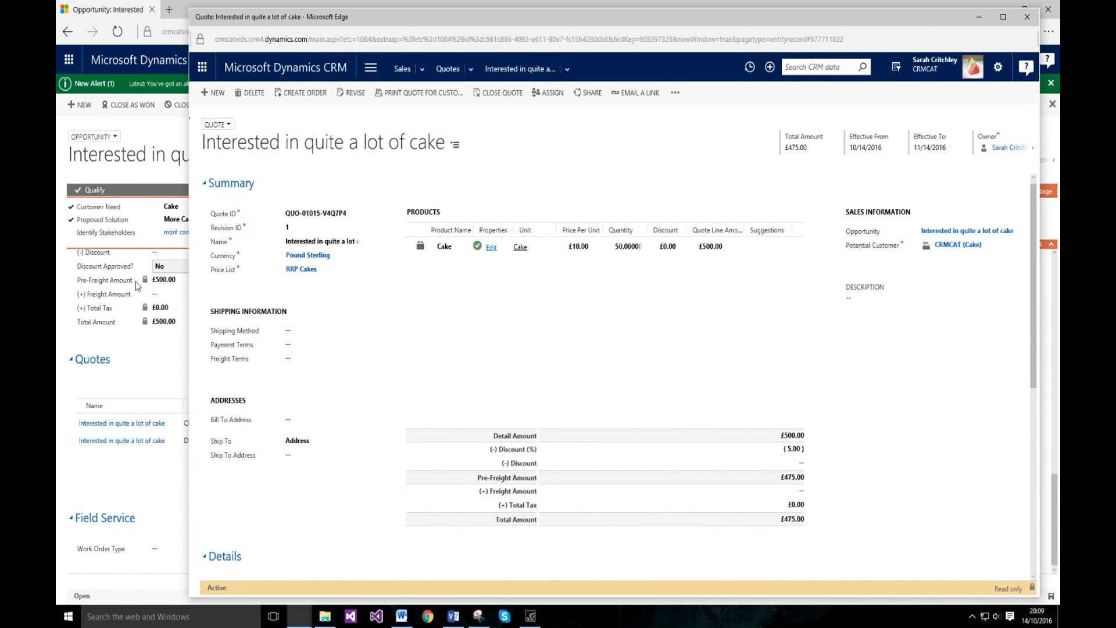
pyautogui.moveTo(327, 15); pyautogui.dragTo(285, 18)
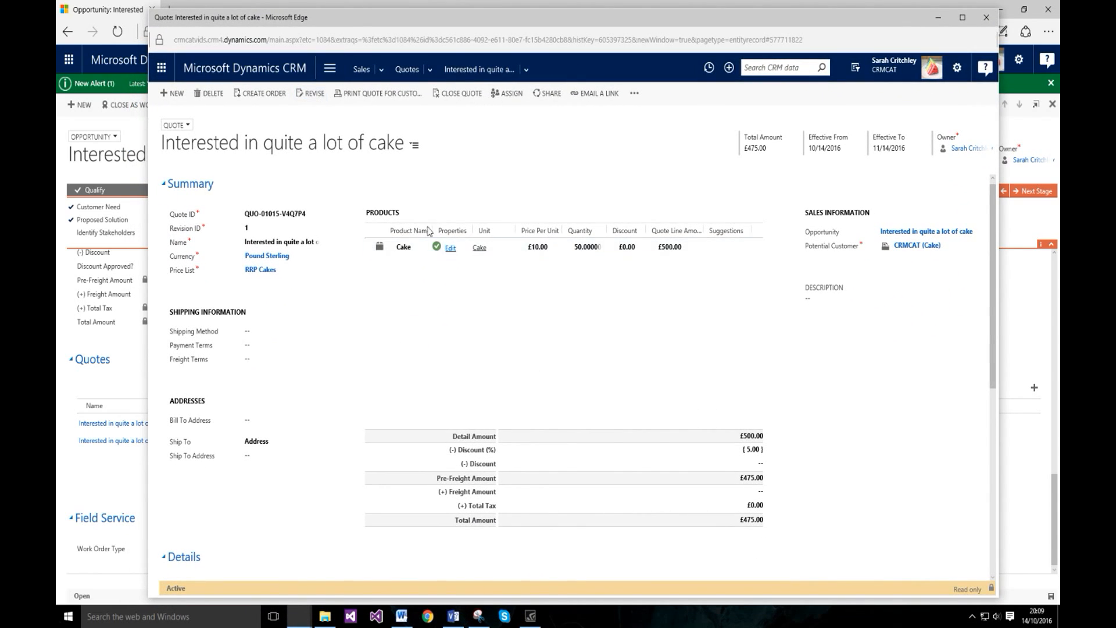
pyautogui.click(92, 487)
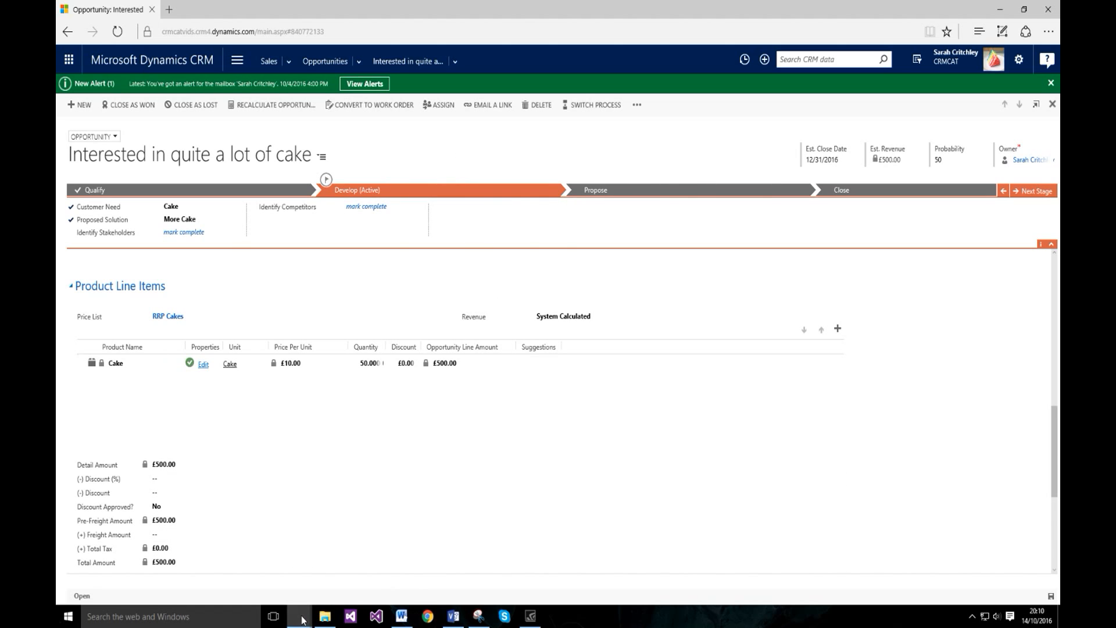
pyautogui.moveTo(305, 616)
pyautogui.click(336, 576)
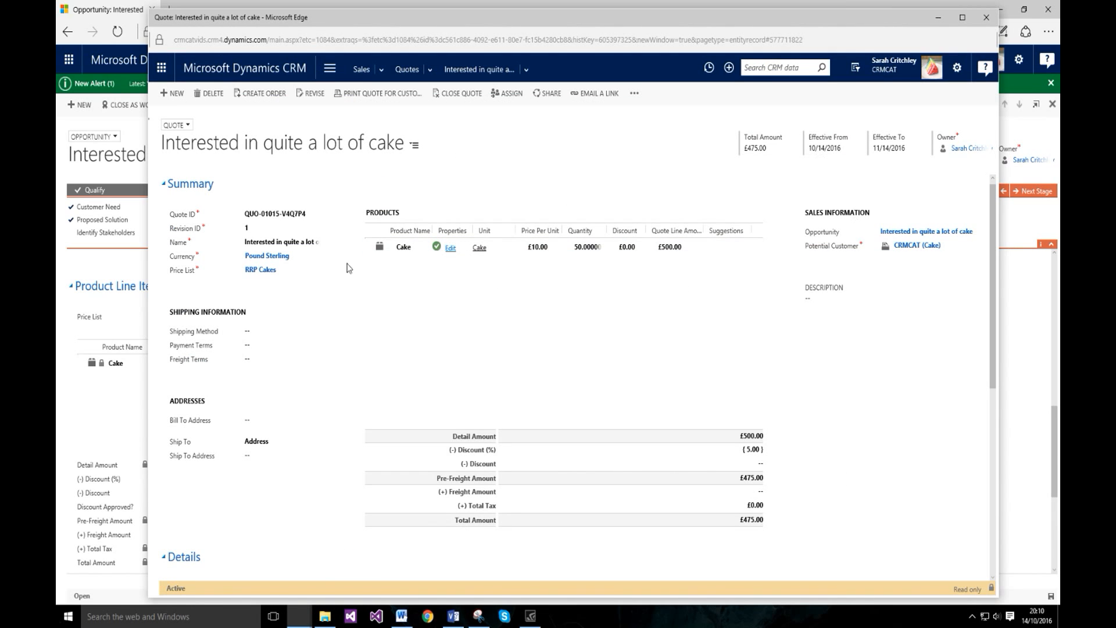
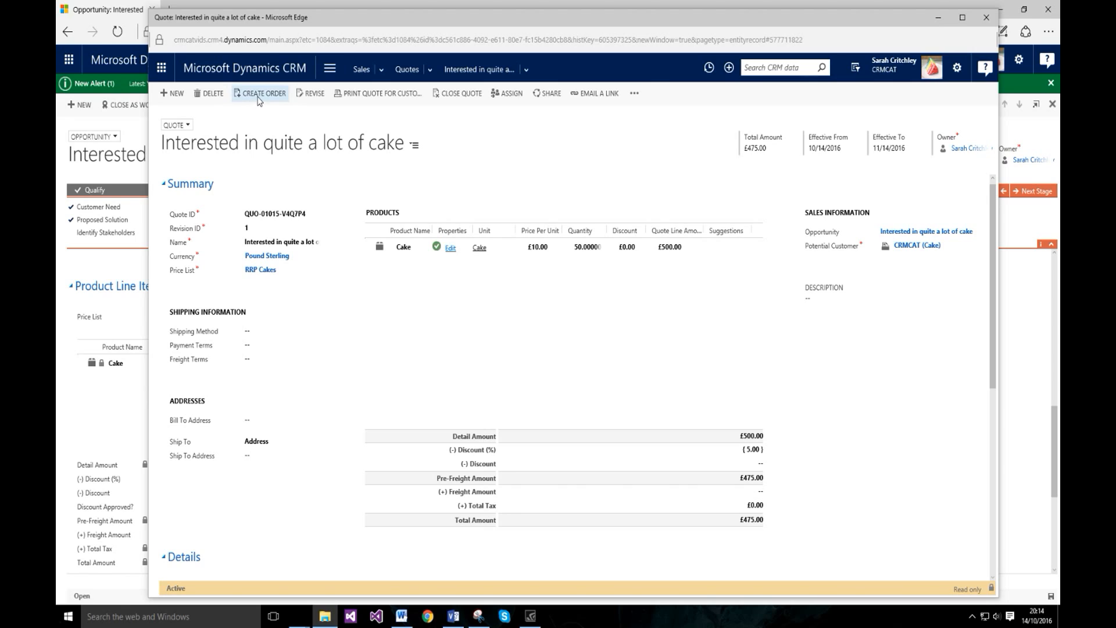
# Step: Convert the cake quote into an active £475 order, then bring up the Visio sales matrix
pyautogui.click(259, 100)
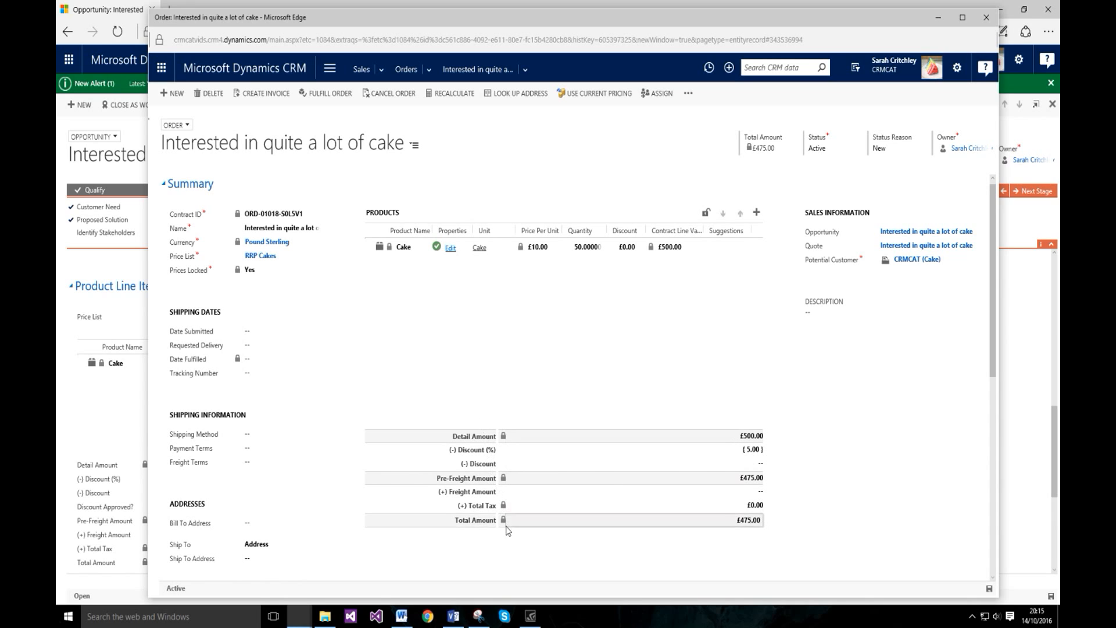
pyautogui.click(453, 615)
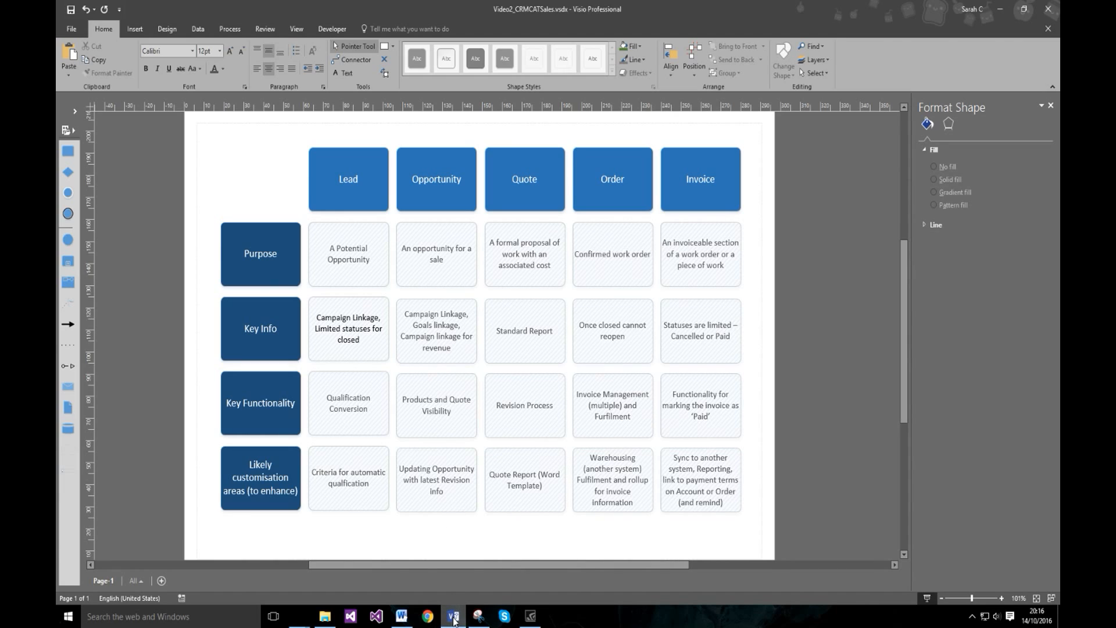
# Step: Inspect the Invoice Management cell of the Visio matrix, then minimise Visio to show the order
pyautogui.moveTo(455, 621)
pyautogui.click(575, 413)
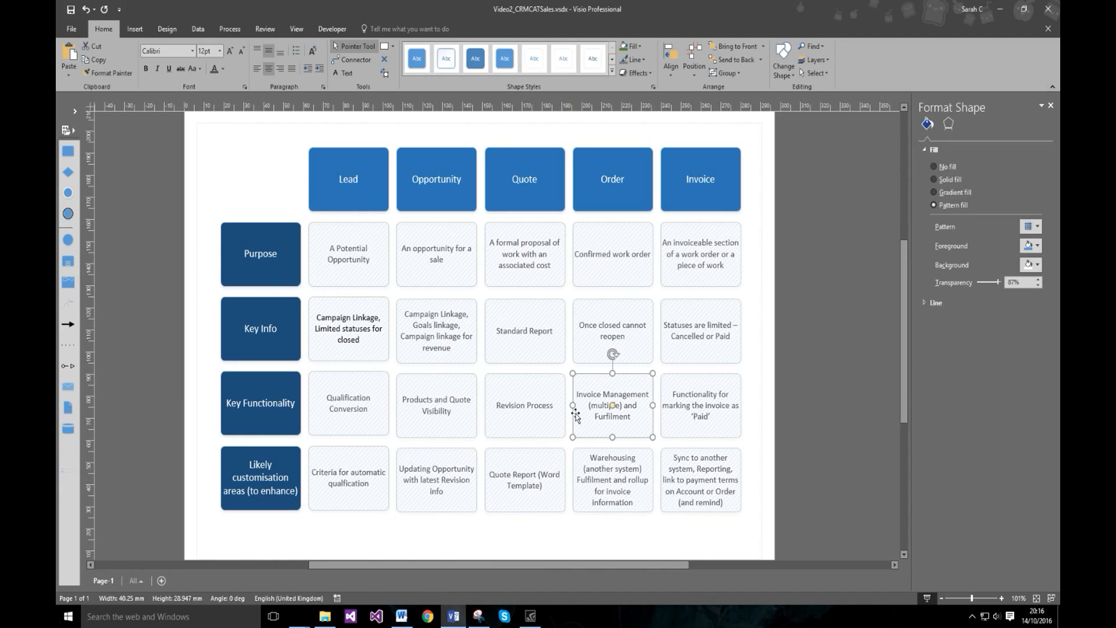
pyautogui.click(766, 346)
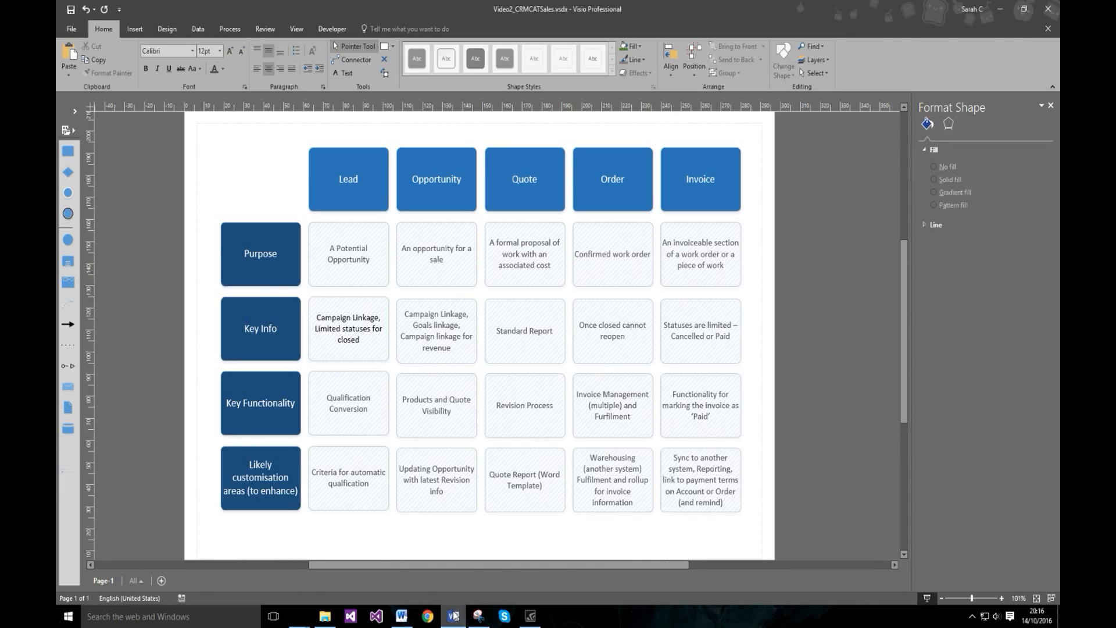
pyautogui.moveTo(454, 616)
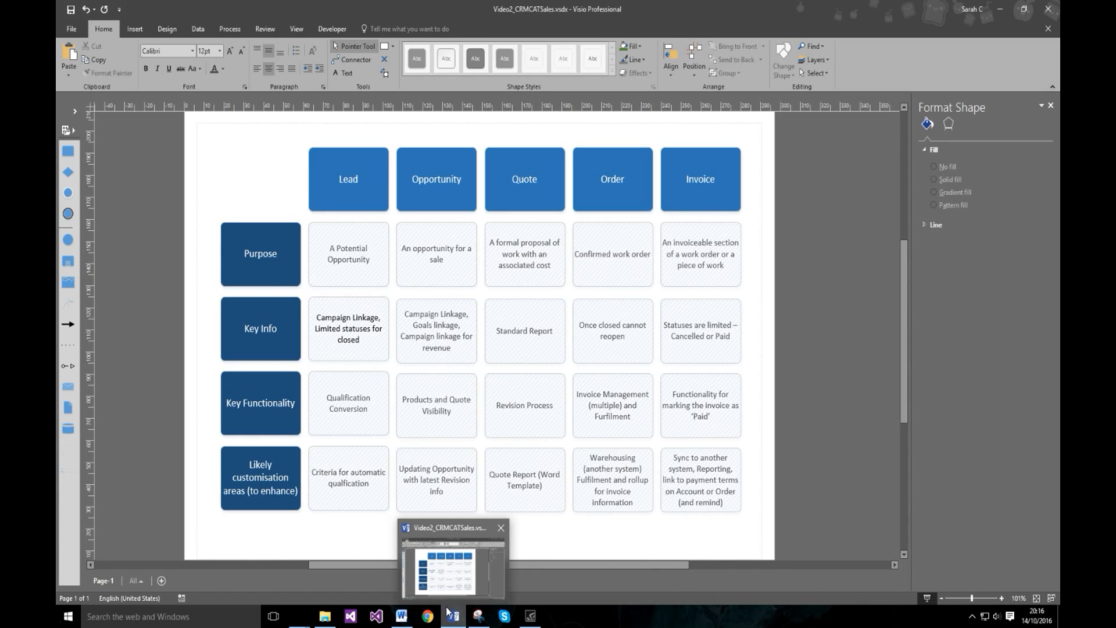
pyautogui.click(451, 616)
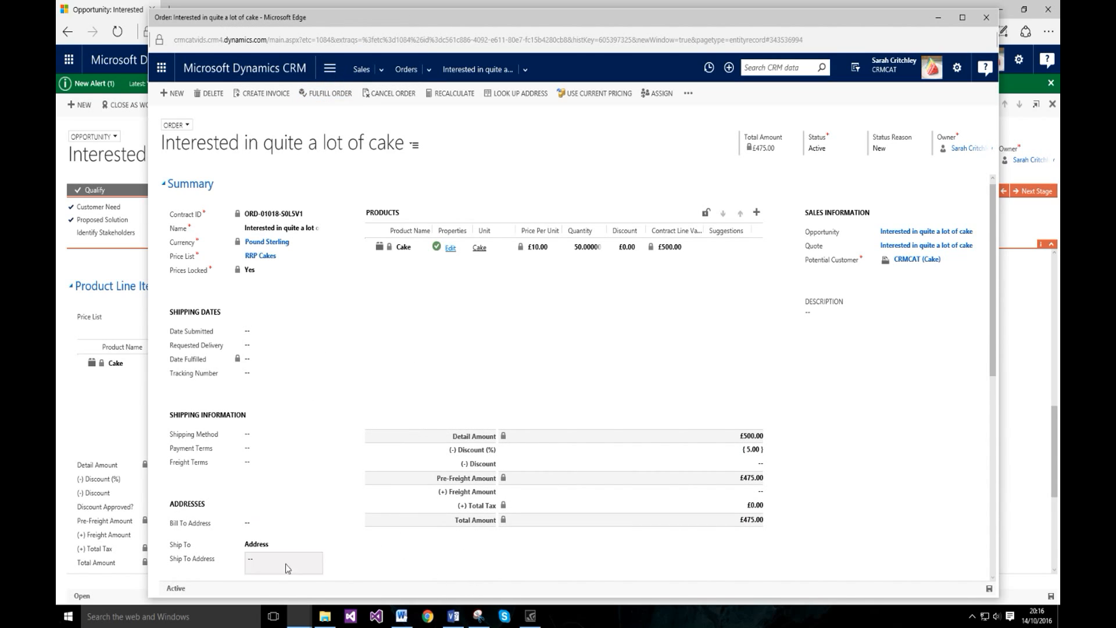
# Step: Create a £475 invoice from the cake order: 50 cakes at £10, £5 discount
pyautogui.click(453, 616)
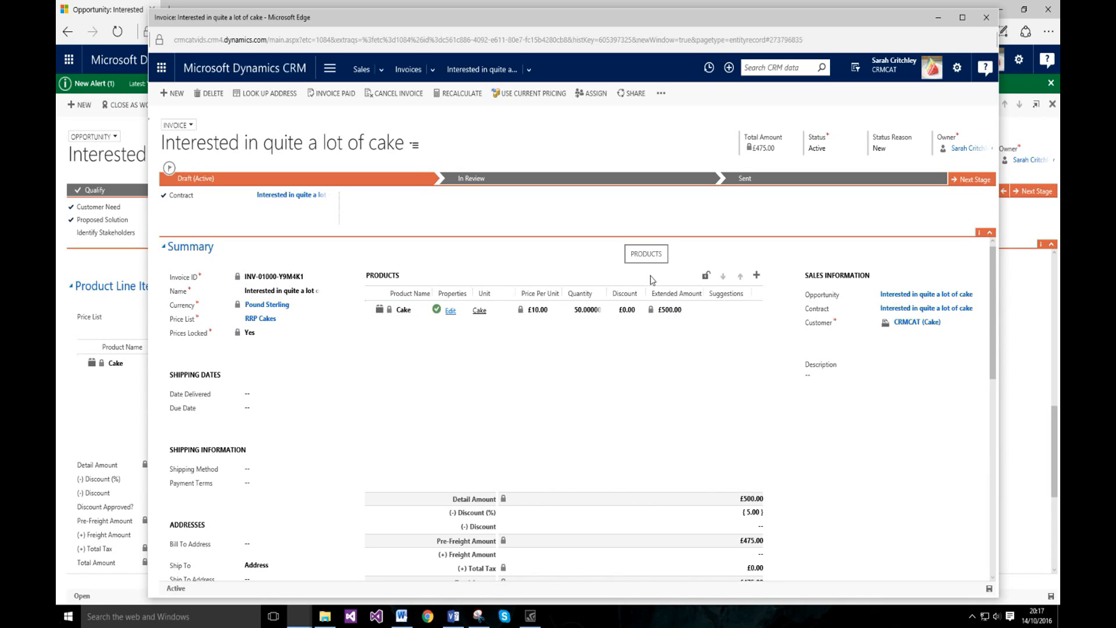
# Step: Check the invoice's £475 totals, then follow its Contract link to the originating cake order
pyautogui.scroll(-3, 523, 378)
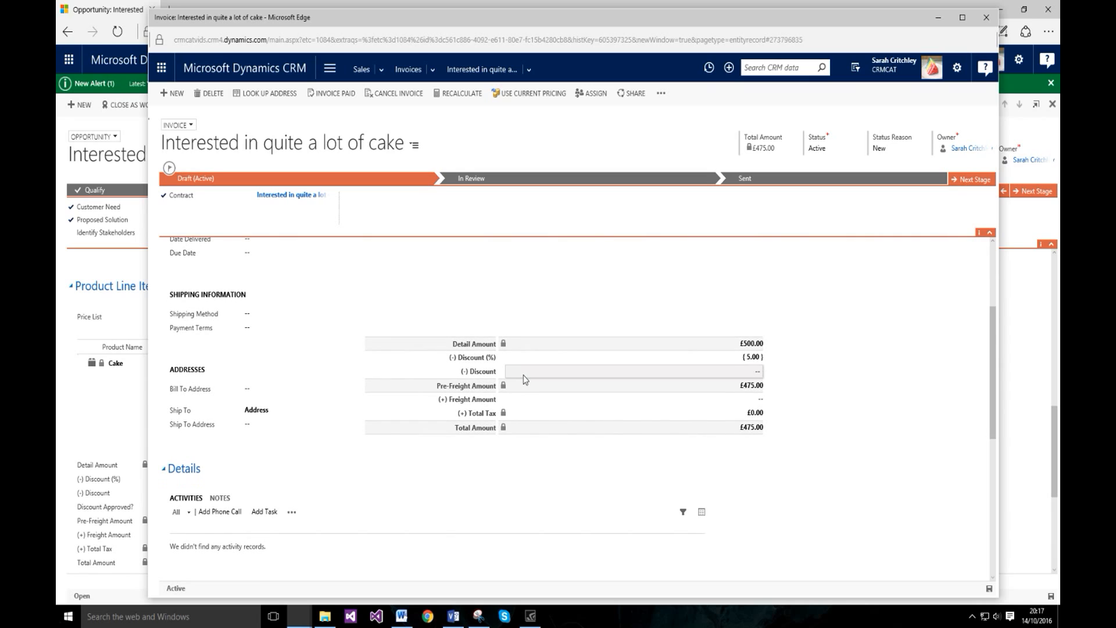
pyautogui.scroll(3, 527, 377)
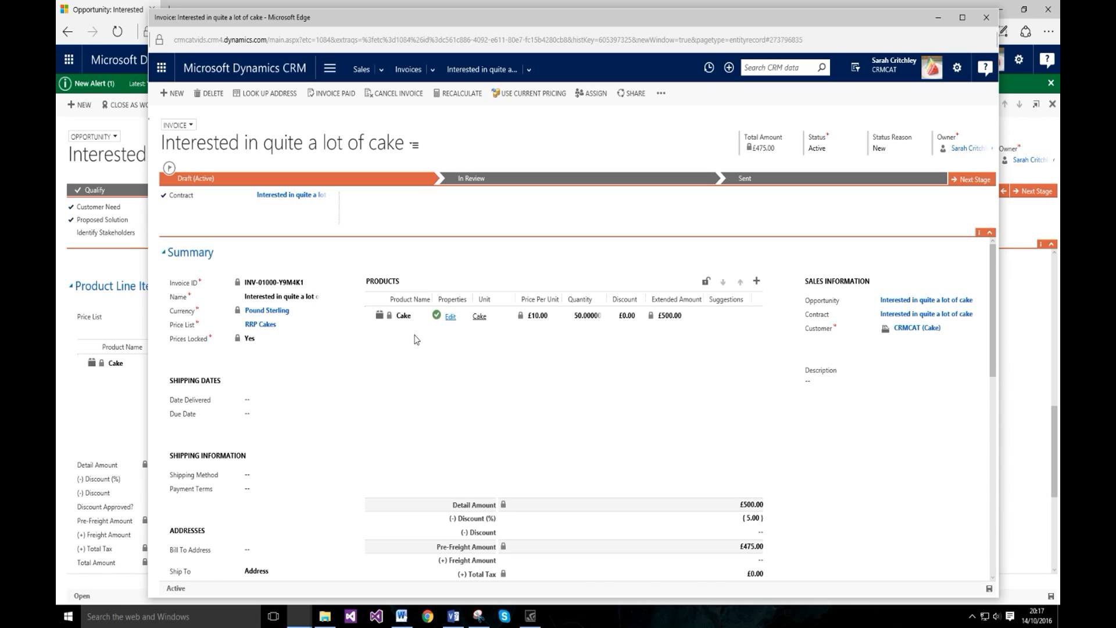
pyautogui.click(905, 316)
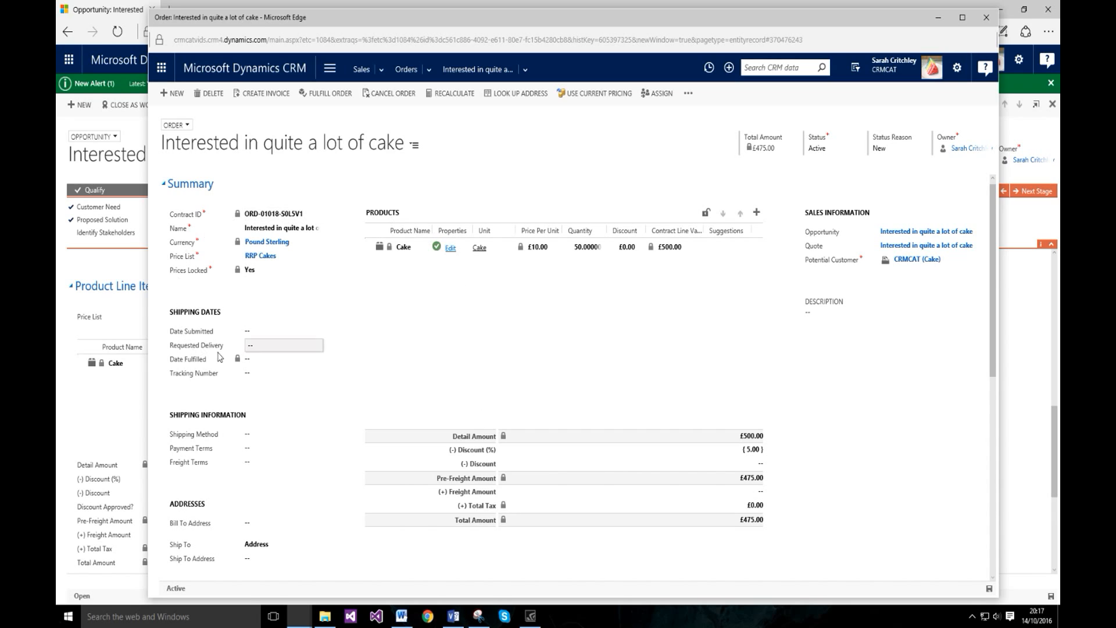
# Step: Confirm the order has one related £475 invoice, return to the order, then switch to Visio
pyautogui.click(525, 69)
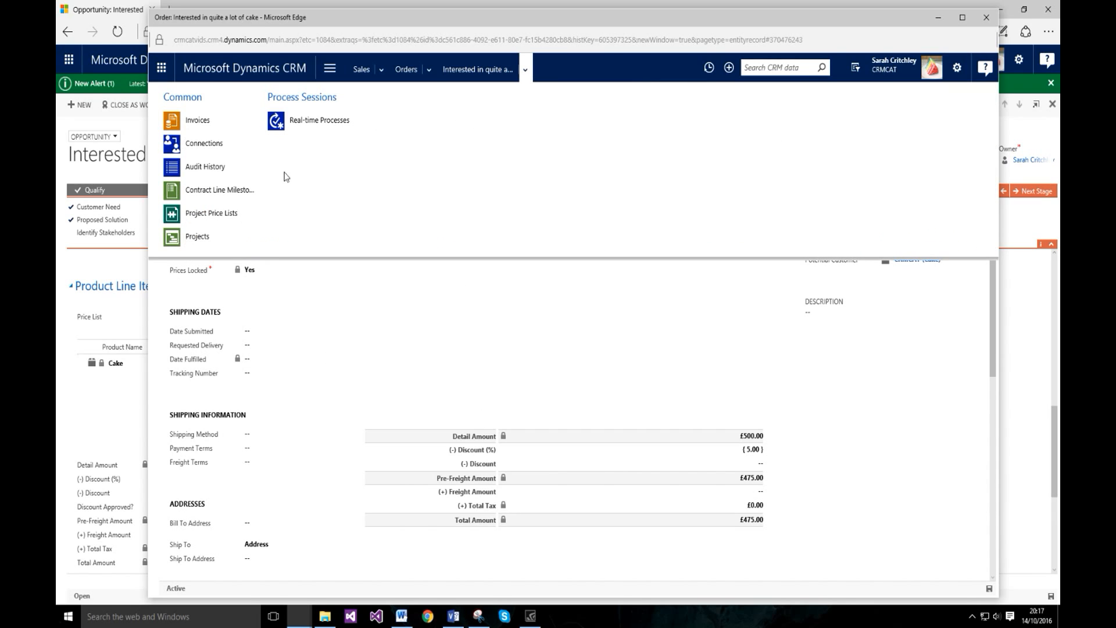
pyautogui.click(204, 129)
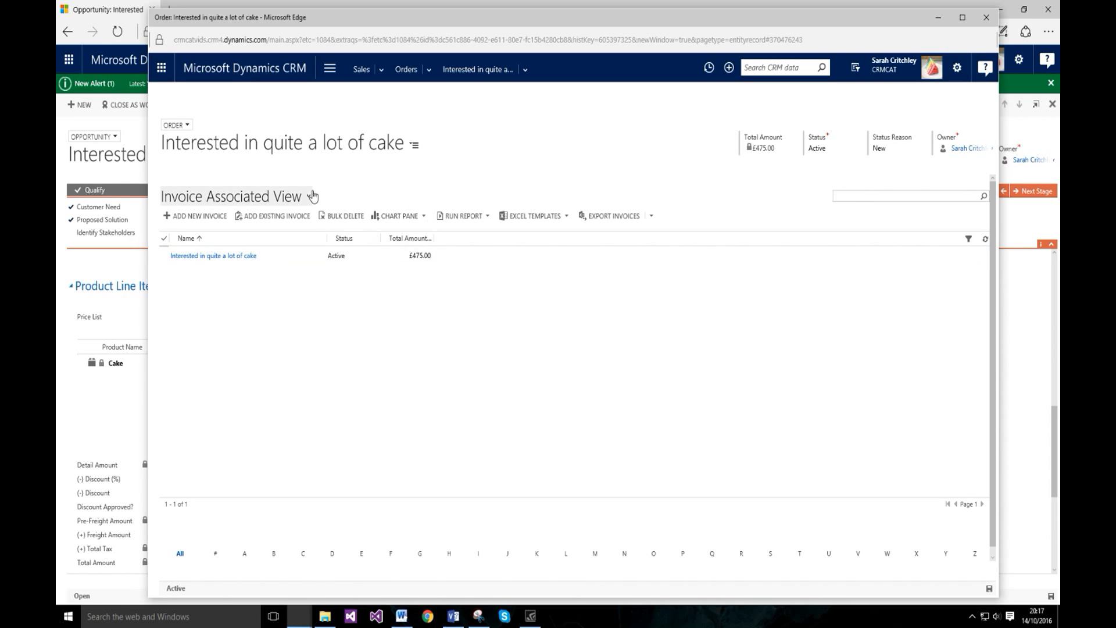
pyautogui.click(476, 69)
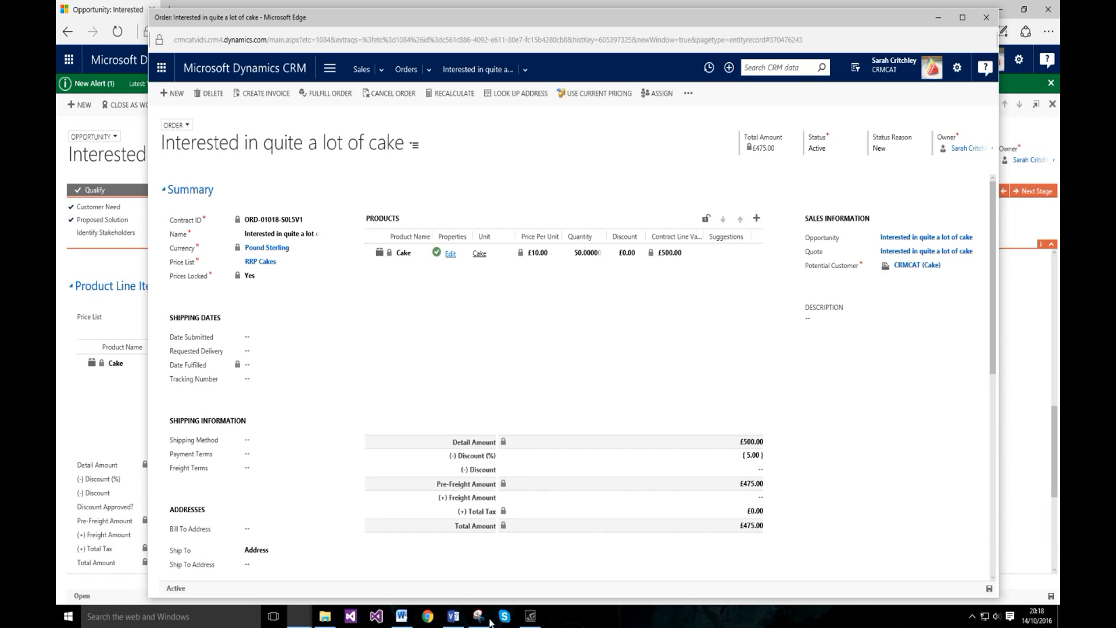
pyautogui.click(453, 615)
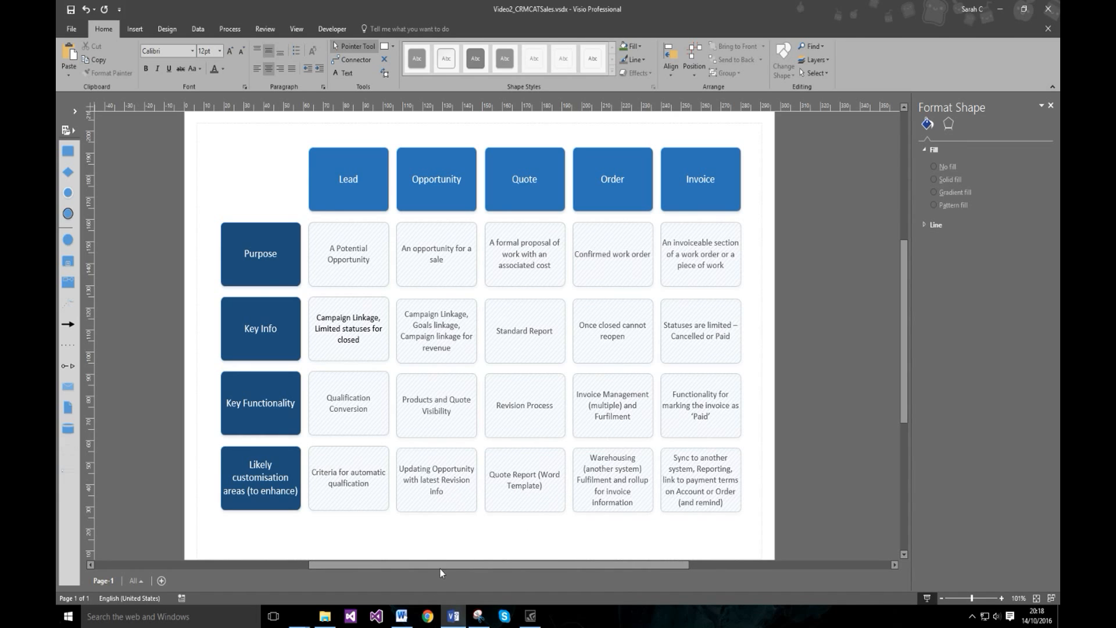
pyautogui.click(454, 616)
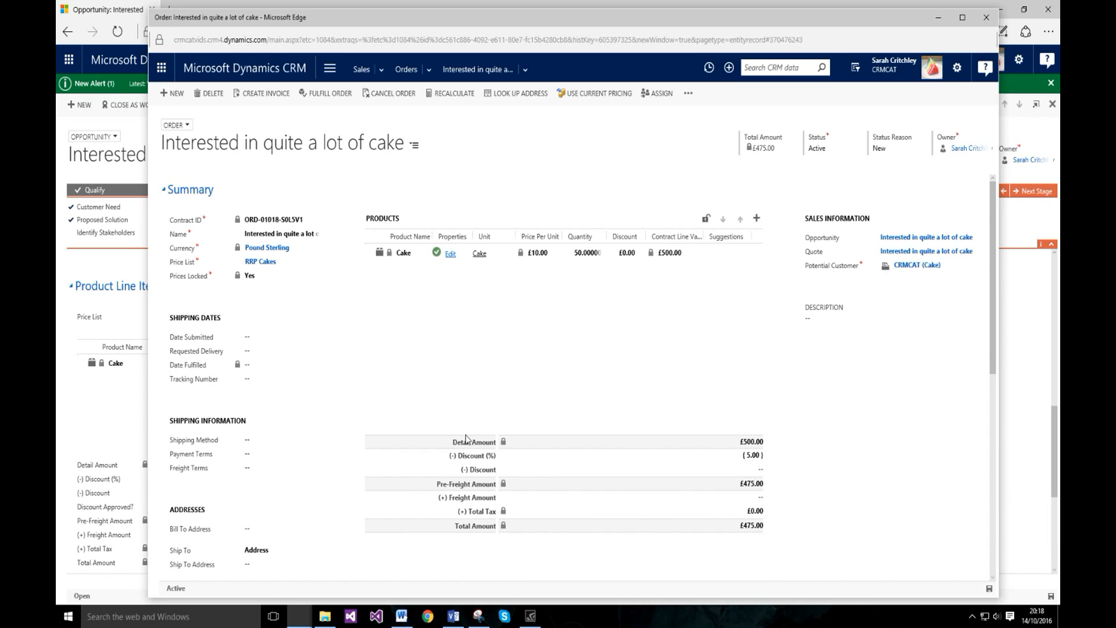
pyautogui.click(453, 615)
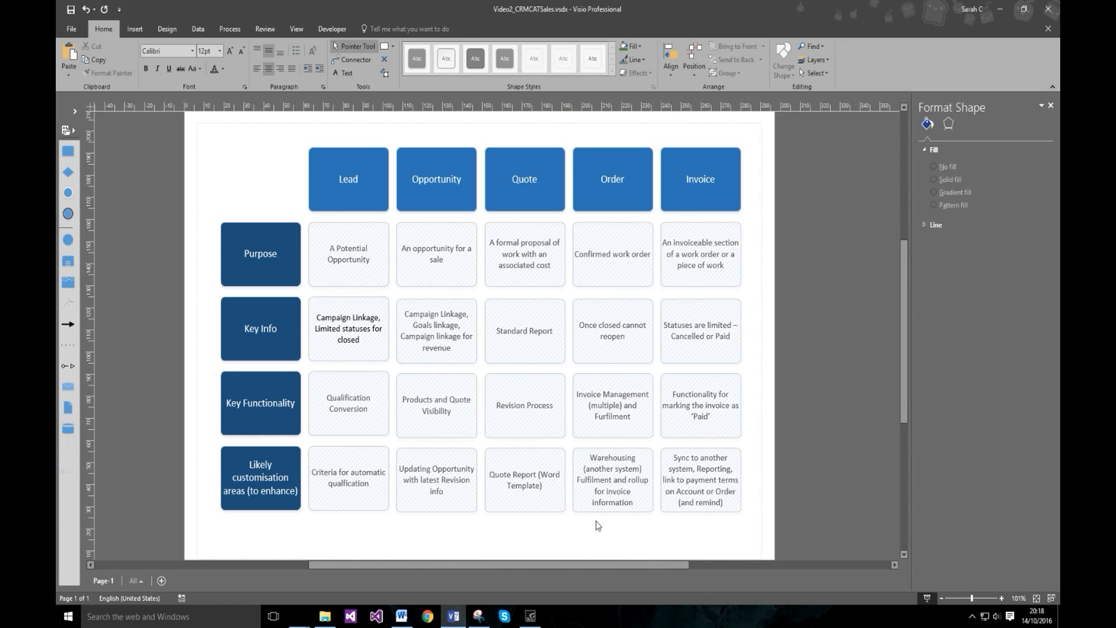
pyautogui.click(453, 615)
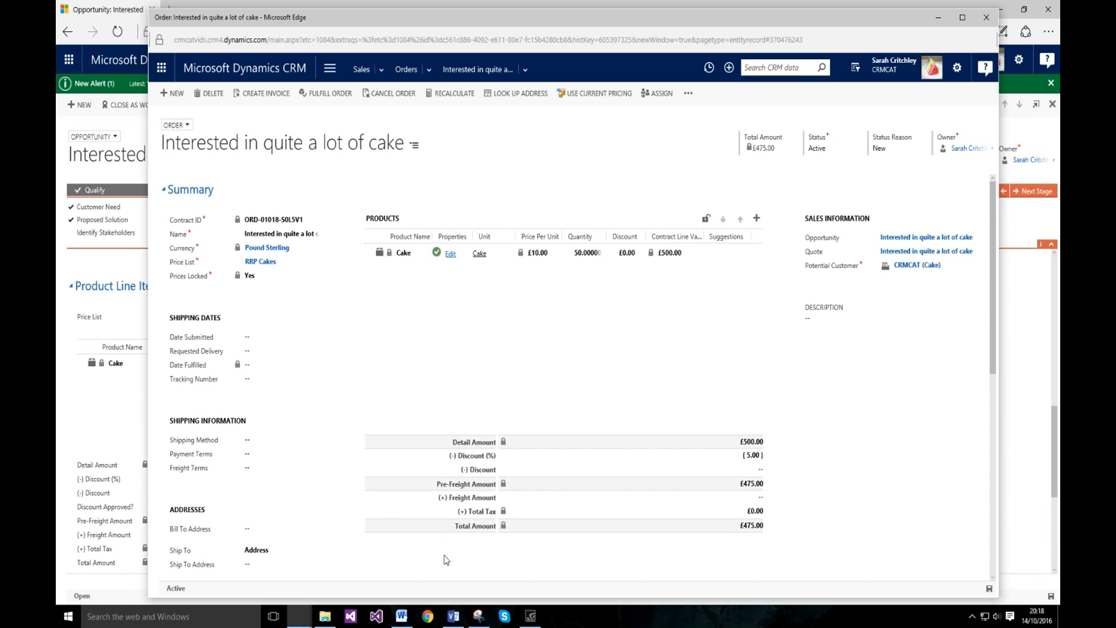
pyautogui.click(453, 616)
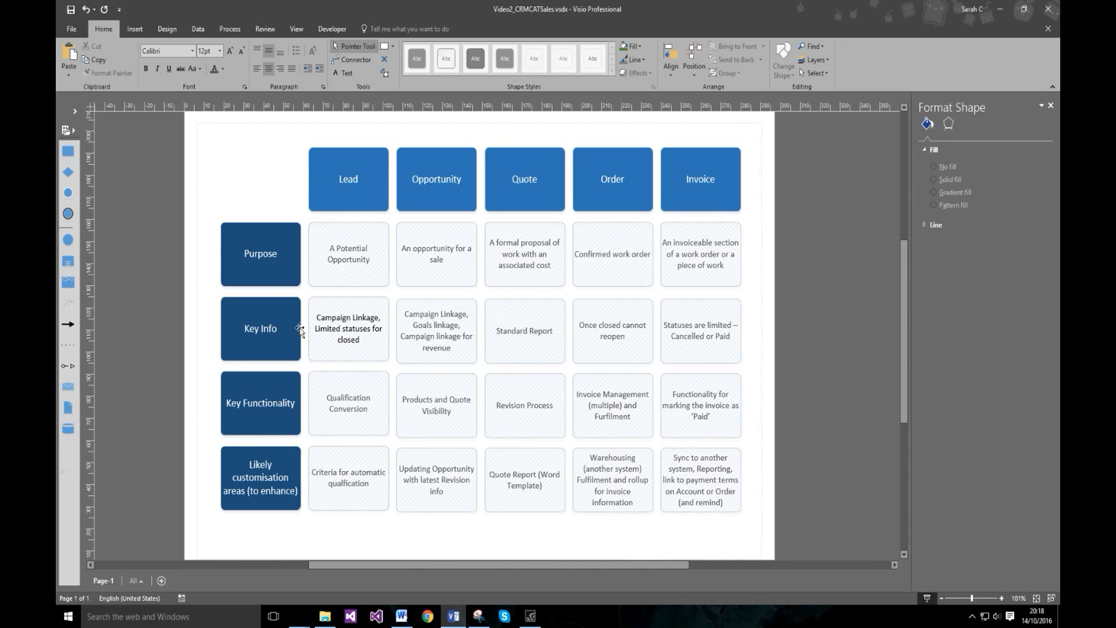
pyautogui.click(453, 616)
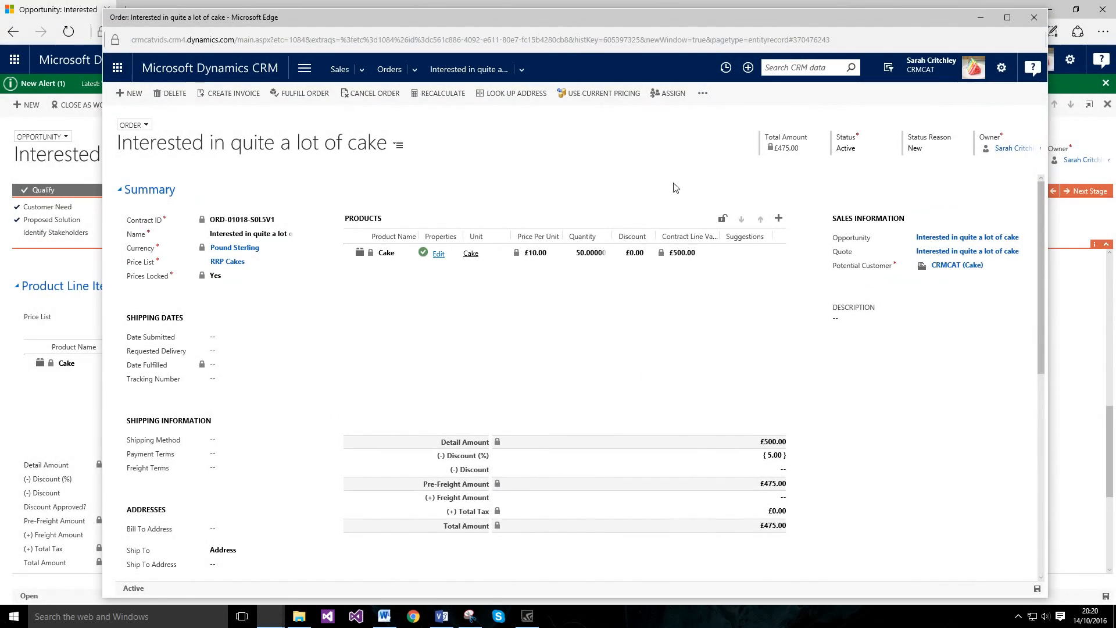
pyautogui.click(442, 614)
# Step: Create an invoice from the cake order, glancing at the Visio matrix before returning to it
pyautogui.click(211, 92)
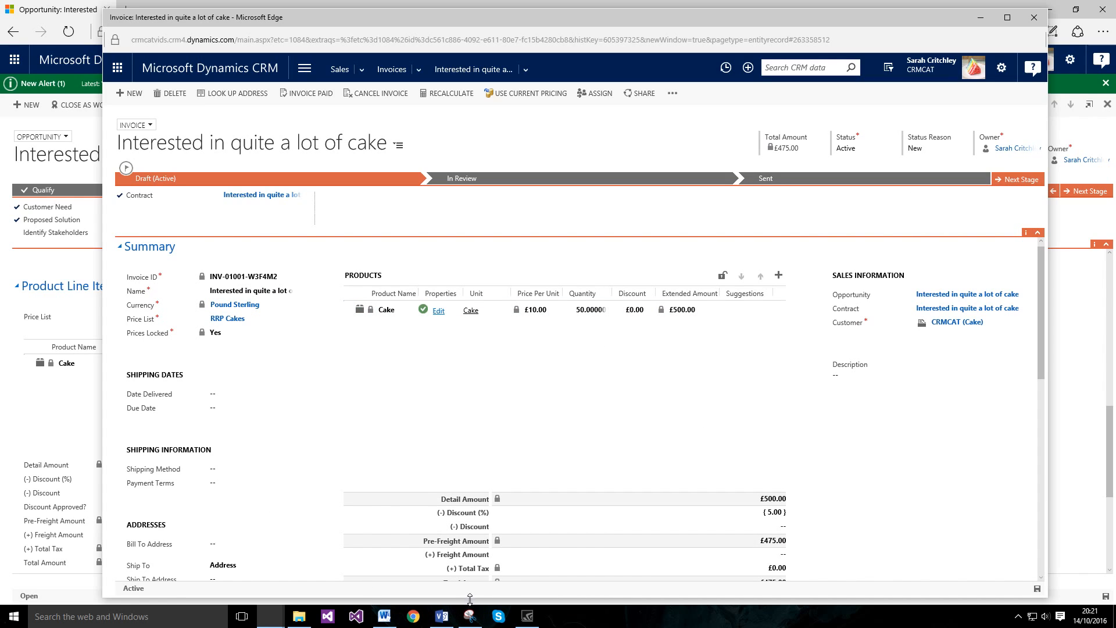
pyautogui.click(442, 616)
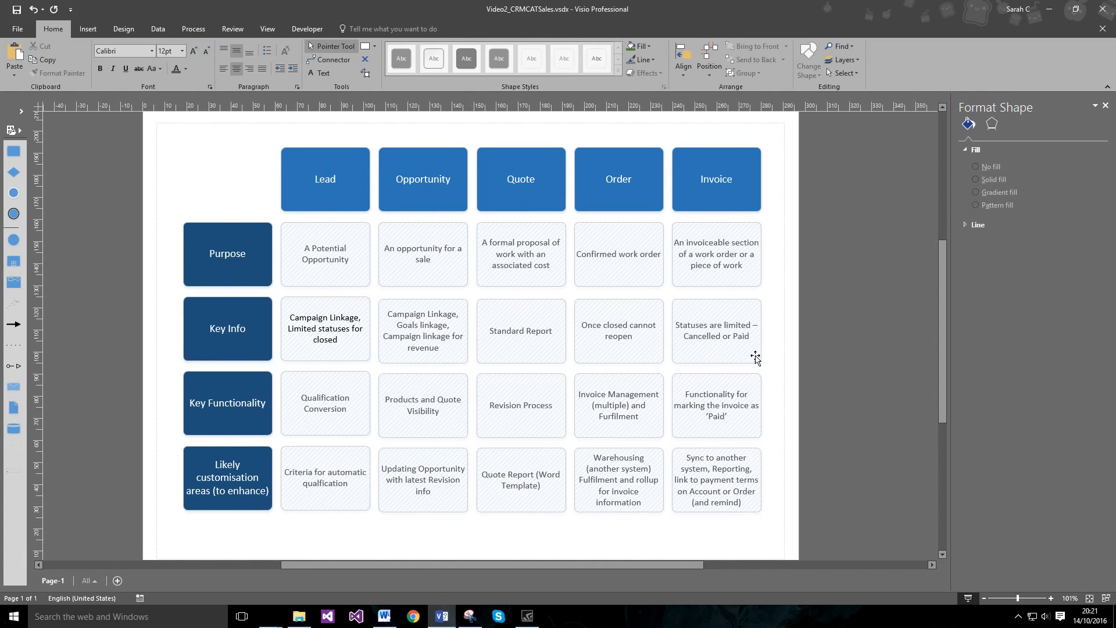
pyautogui.click(442, 616)
# Step: Look through the invoice's status reason options, then bring up its Sent stage details
pyautogui.click(926, 150)
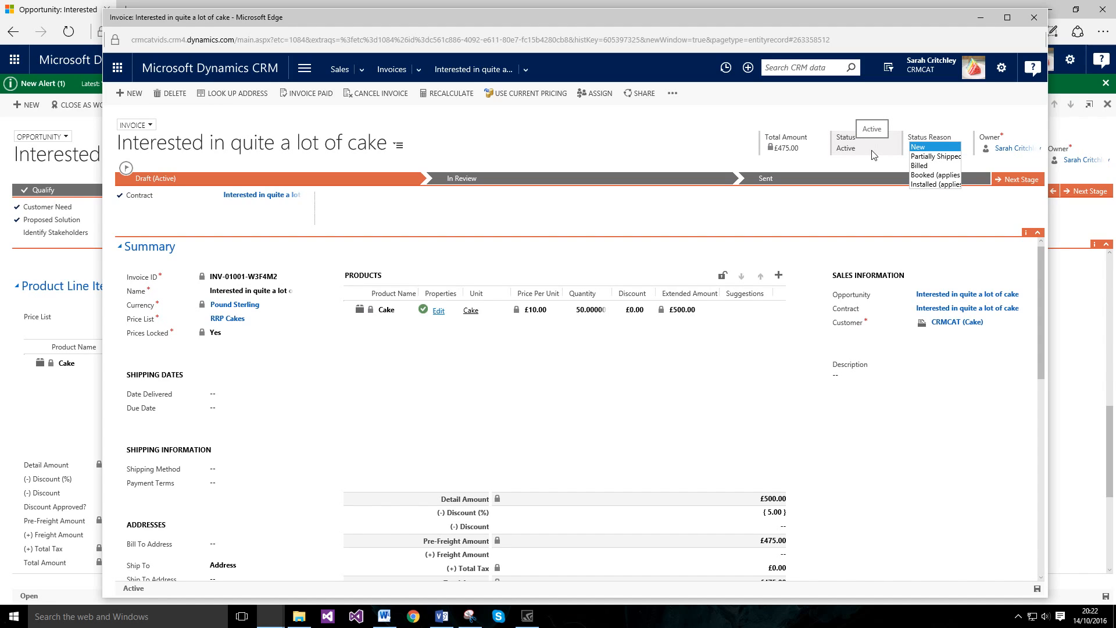
pyautogui.click(873, 155)
pyautogui.click(929, 152)
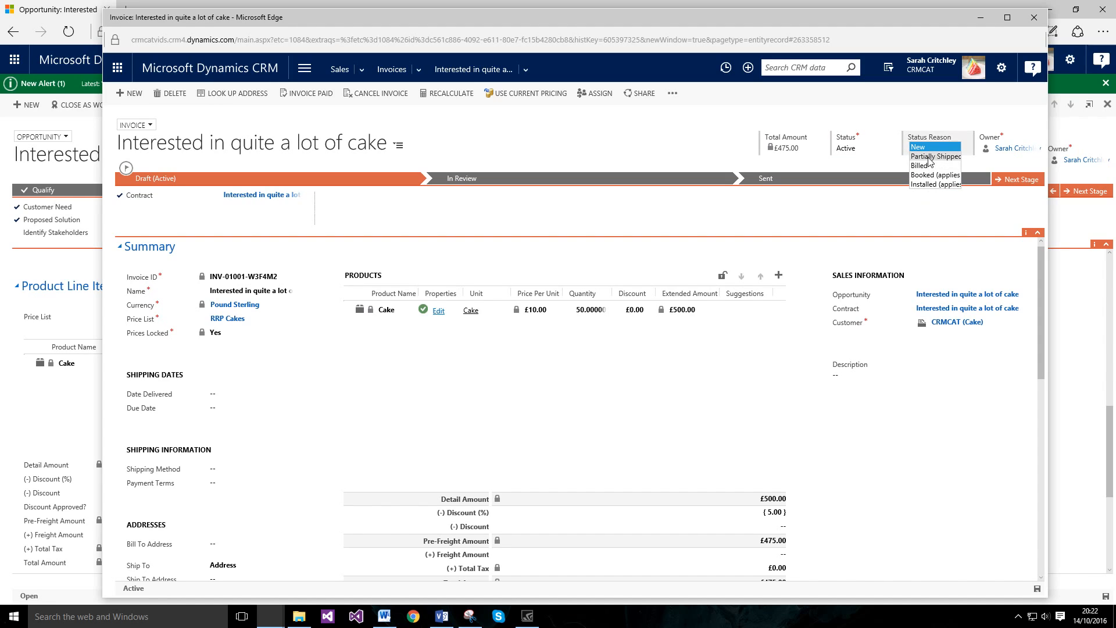
pyautogui.click(861, 173)
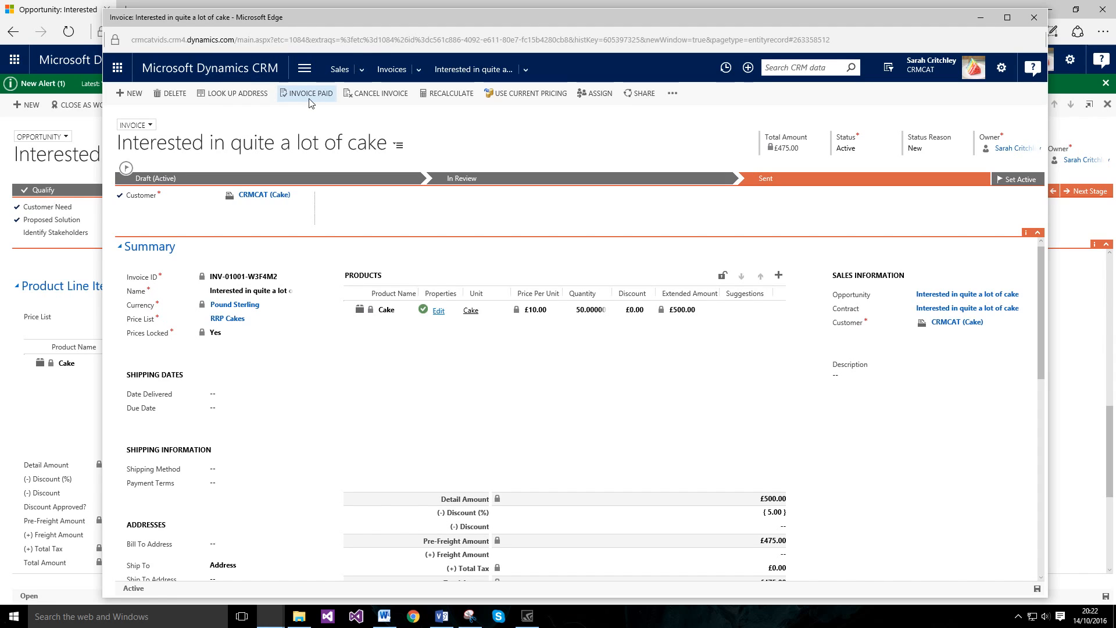
pyautogui.click(287, 99)
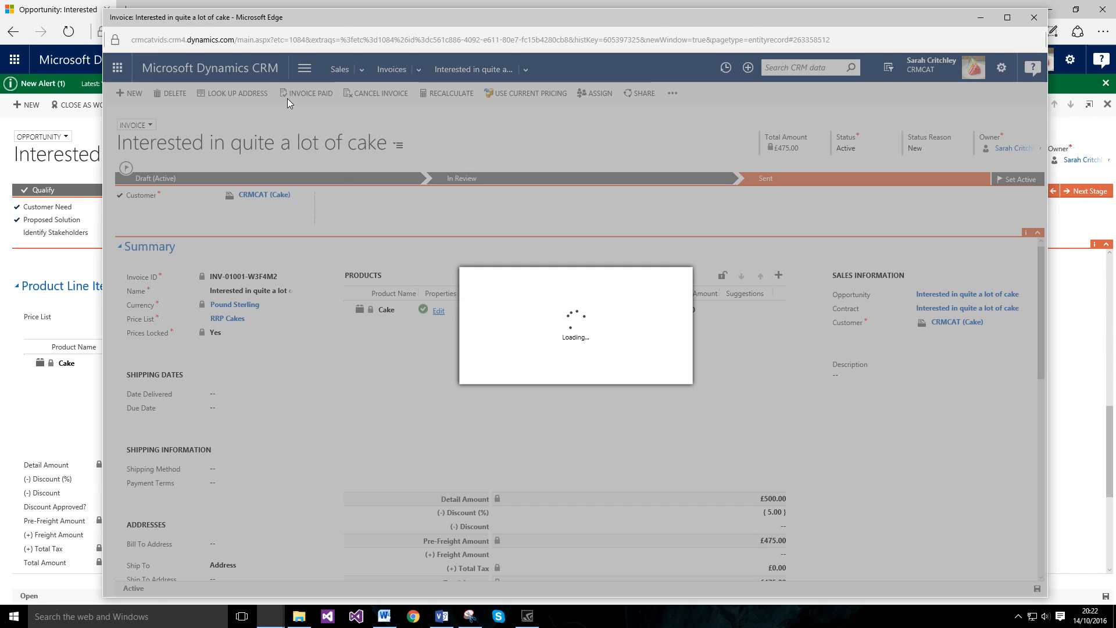
pyautogui.click(606, 339)
pyautogui.click(606, 343)
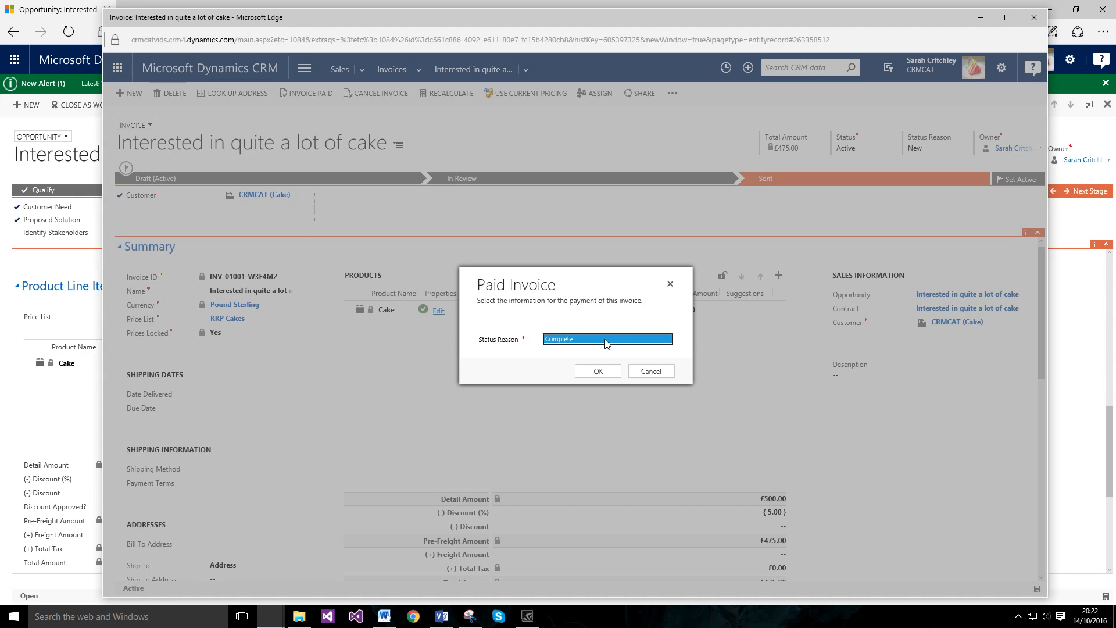
pyautogui.click(606, 342)
pyautogui.click(571, 326)
pyautogui.click(569, 338)
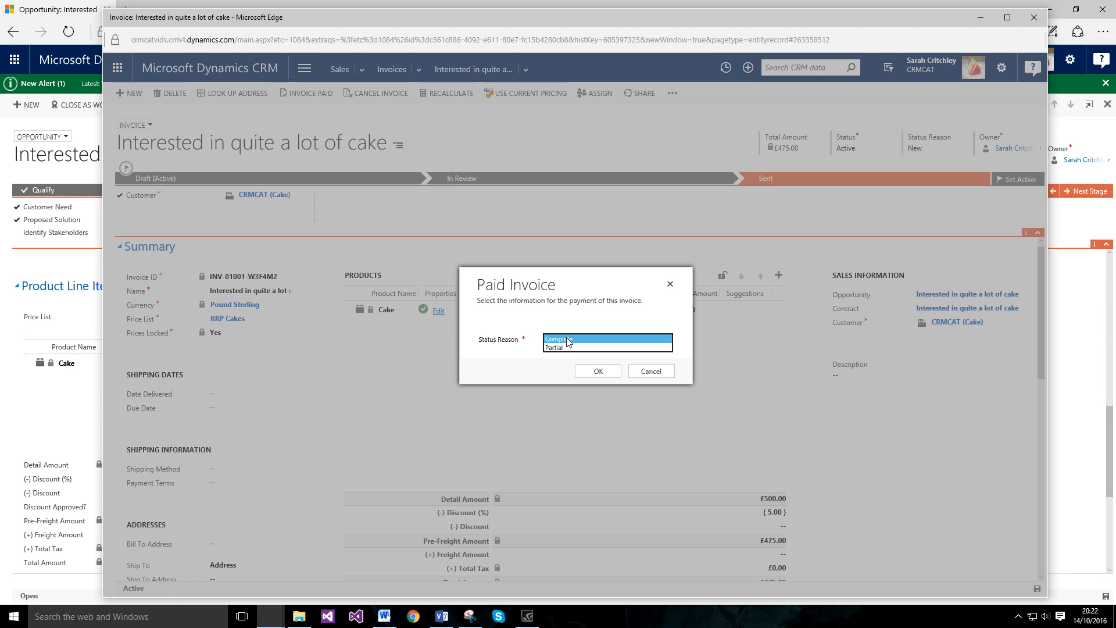
pyautogui.click(567, 348)
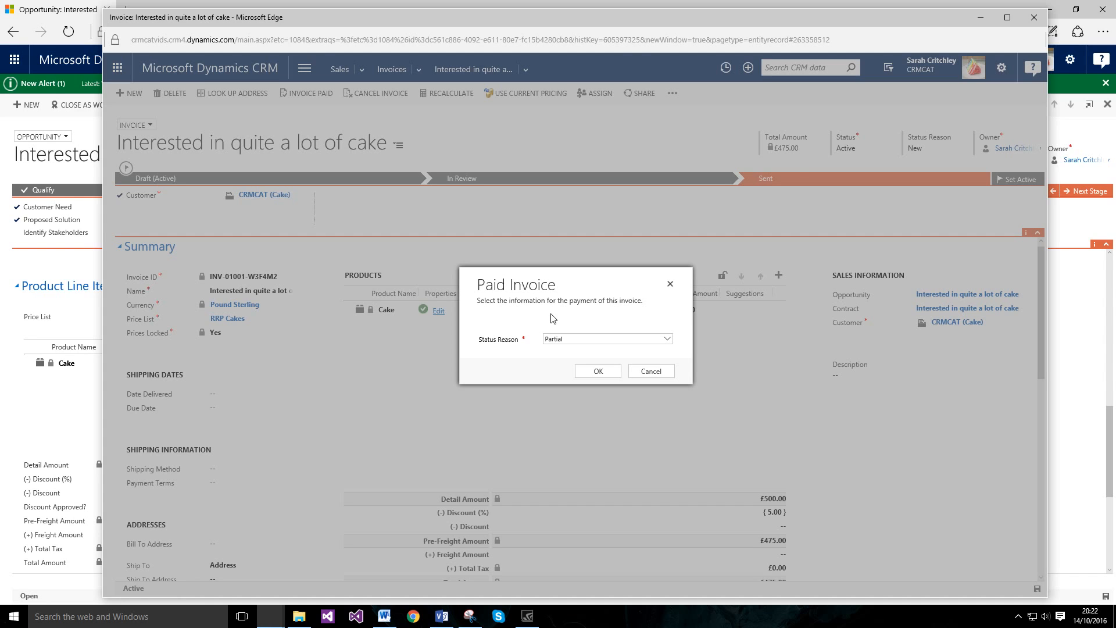
pyautogui.click(654, 371)
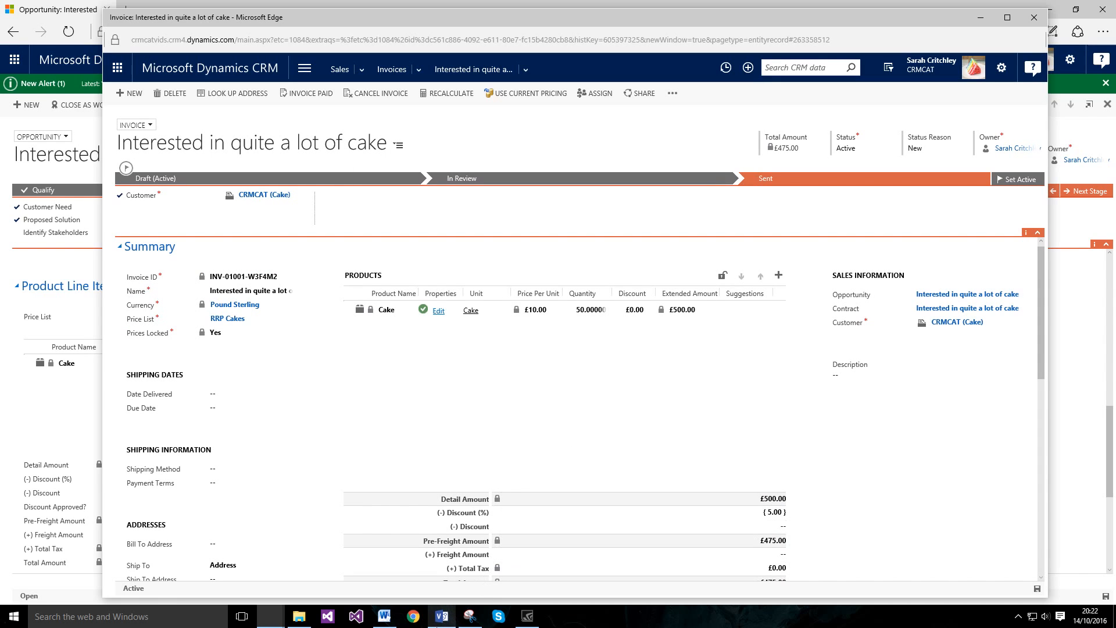
# Step: Compare the Visio sales-process matrix against the £475 cake invoice
pyautogui.click(441, 616)
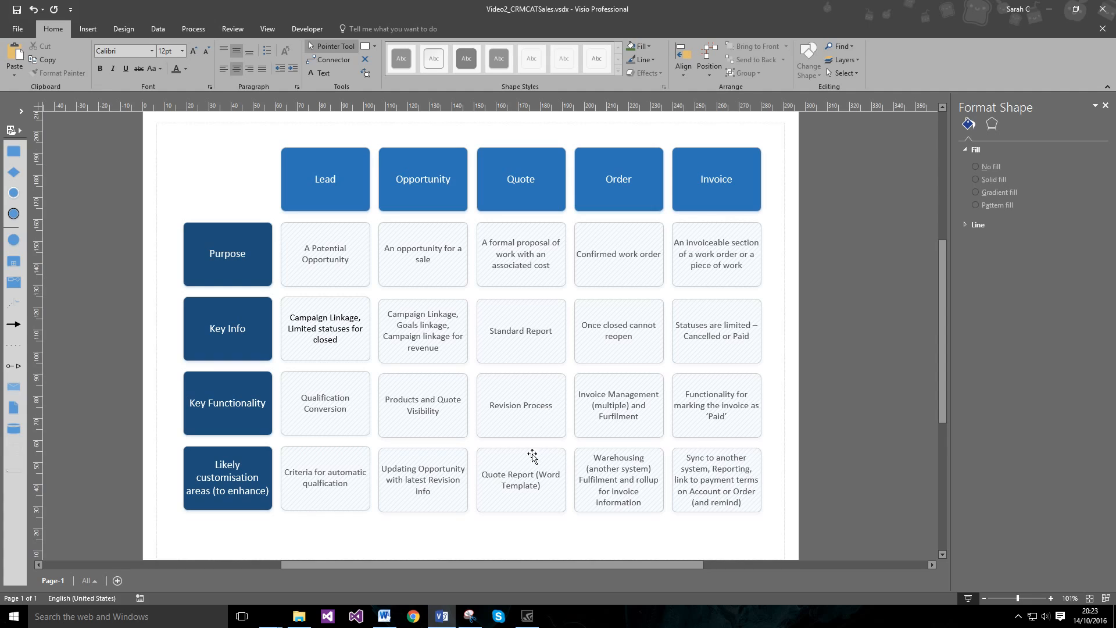
pyautogui.moveTo(433, 609)
# Step: Open the £475 cake order from the invoice's Contract link, then bring back the Visio matrix
pyautogui.click(439, 617)
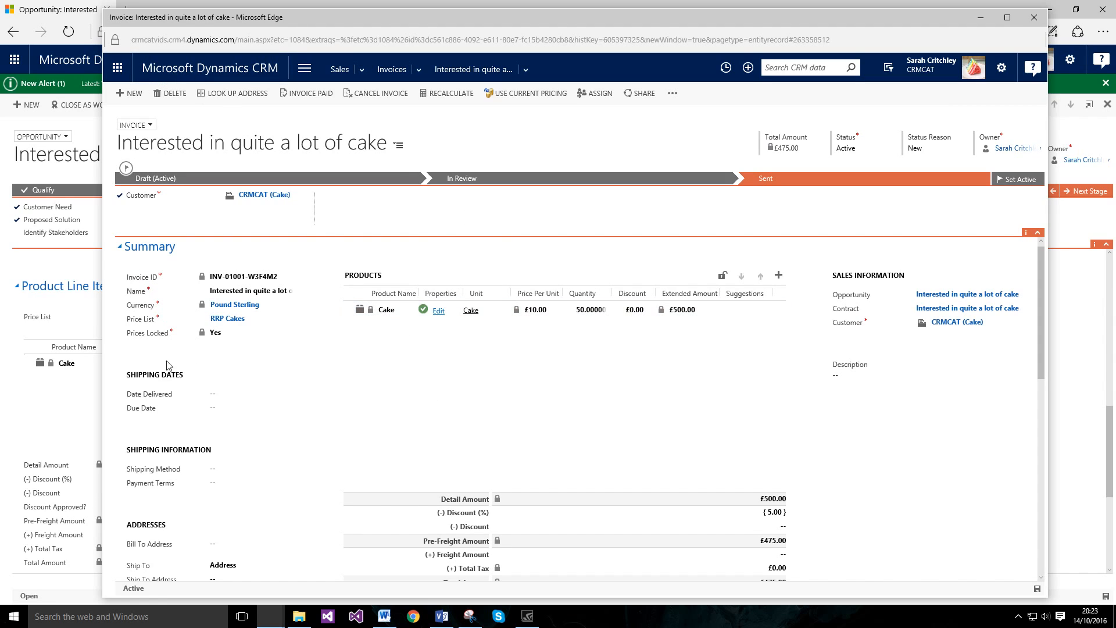
pyautogui.click(957, 310)
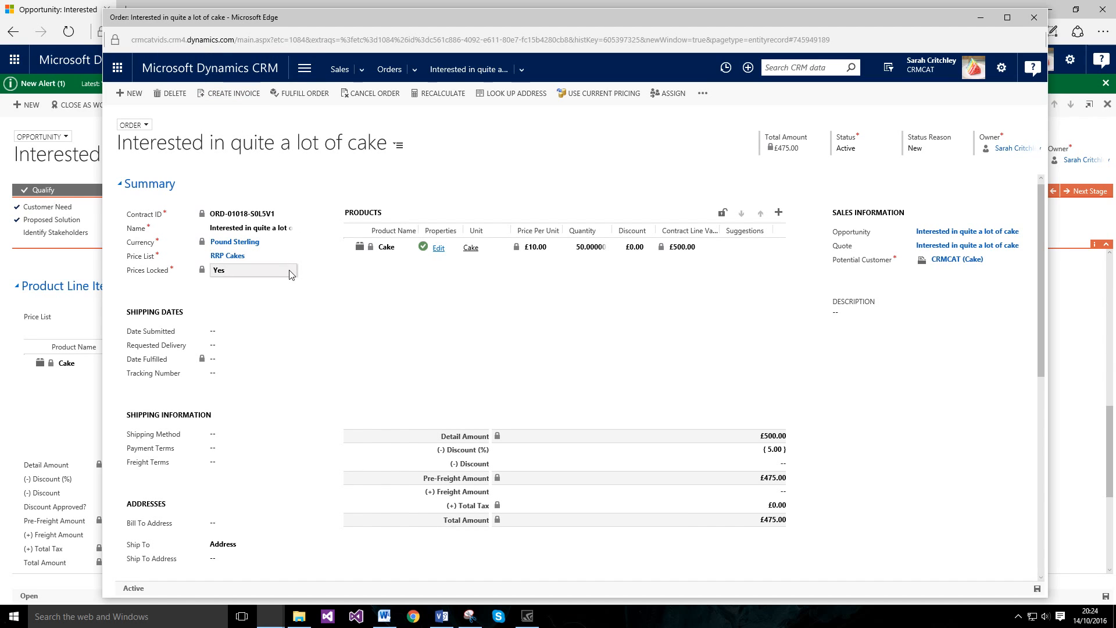
pyautogui.click(441, 616)
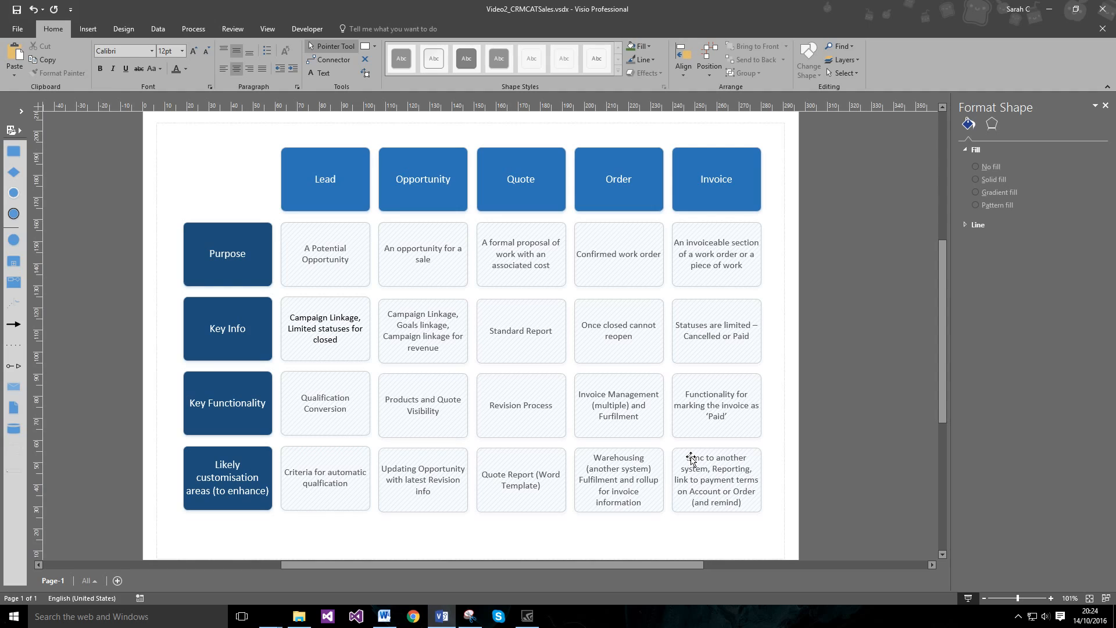